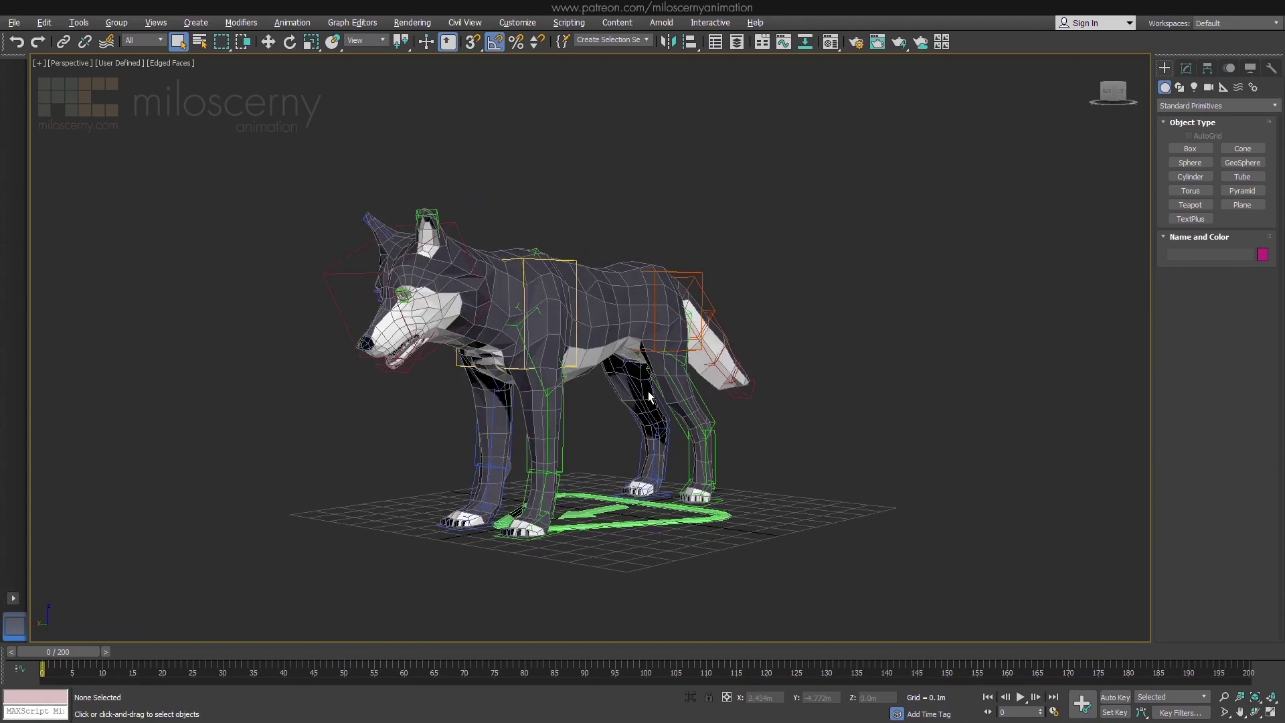
Add an absolute animation layer named stand_idle to the Wolf_Rig helper and switch the rig to animation mode.
{"action": "scroll", "coordinate": [514, 350], "scroll_direction": "up", "scroll_amount": 10}
{"action": "scroll", "coordinate": [516, 354], "scroll_direction": "down", "scroll_amount": 3}
{"action": "key", "text": "F4"}
{"action": "scroll", "coordinate": [516, 352], "scroll_direction": "down", "scroll_amount": 6}
{"action": "middle_click_drag", "start_coordinate": [575, 358], "coordinate": [783, 346], "text": "alt"}
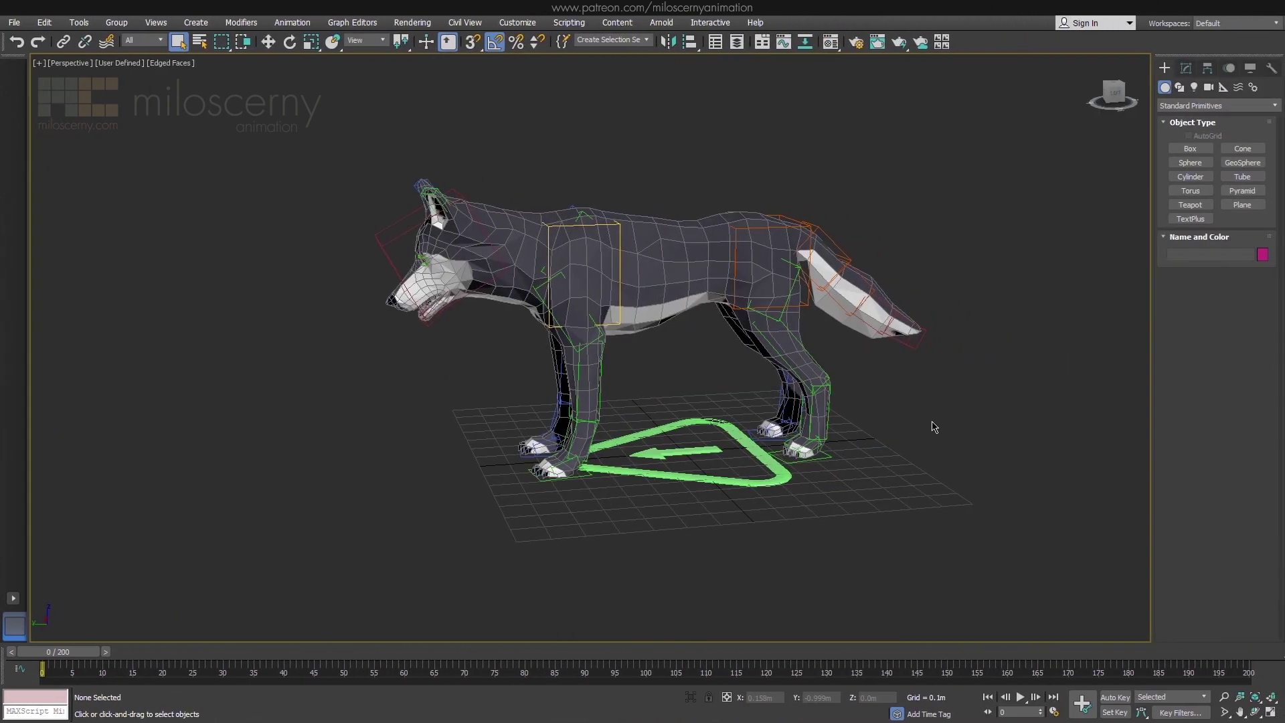
{"action": "left_click", "coordinate": [754, 444]}
{"action": "left_click", "coordinate": [1229, 67]}
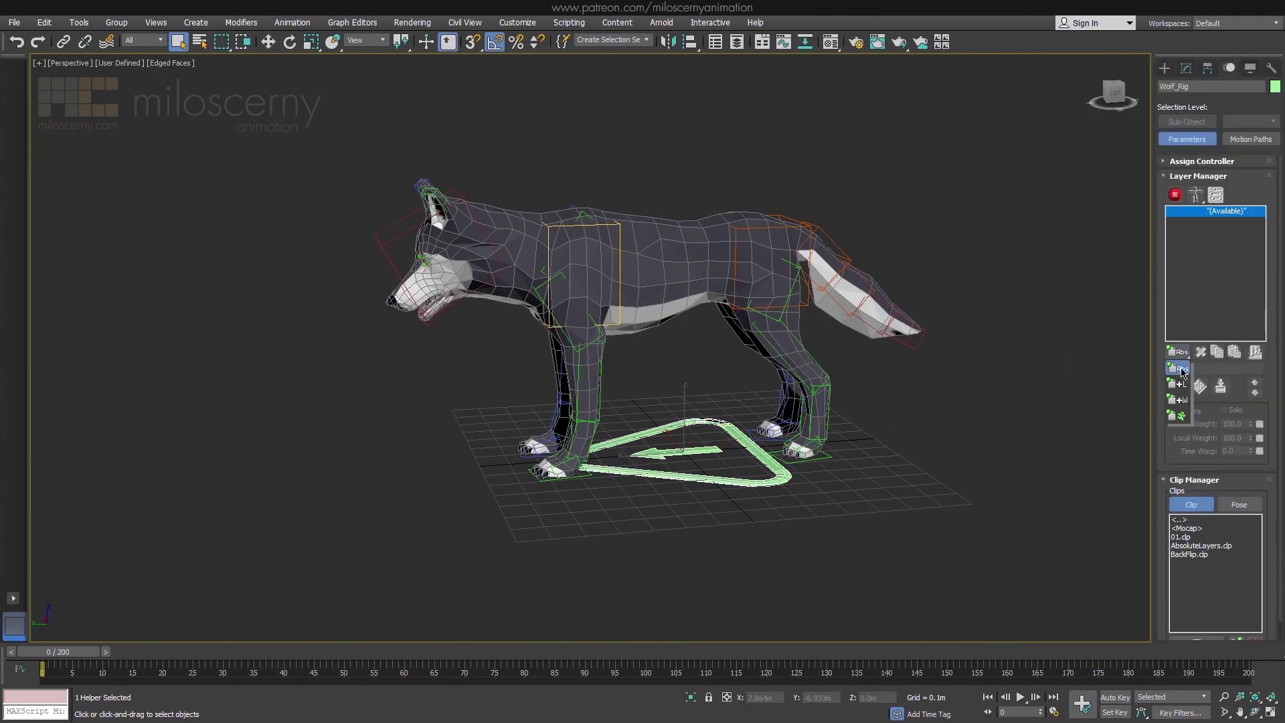
{"action": "left_click", "coordinate": [1181, 212]}
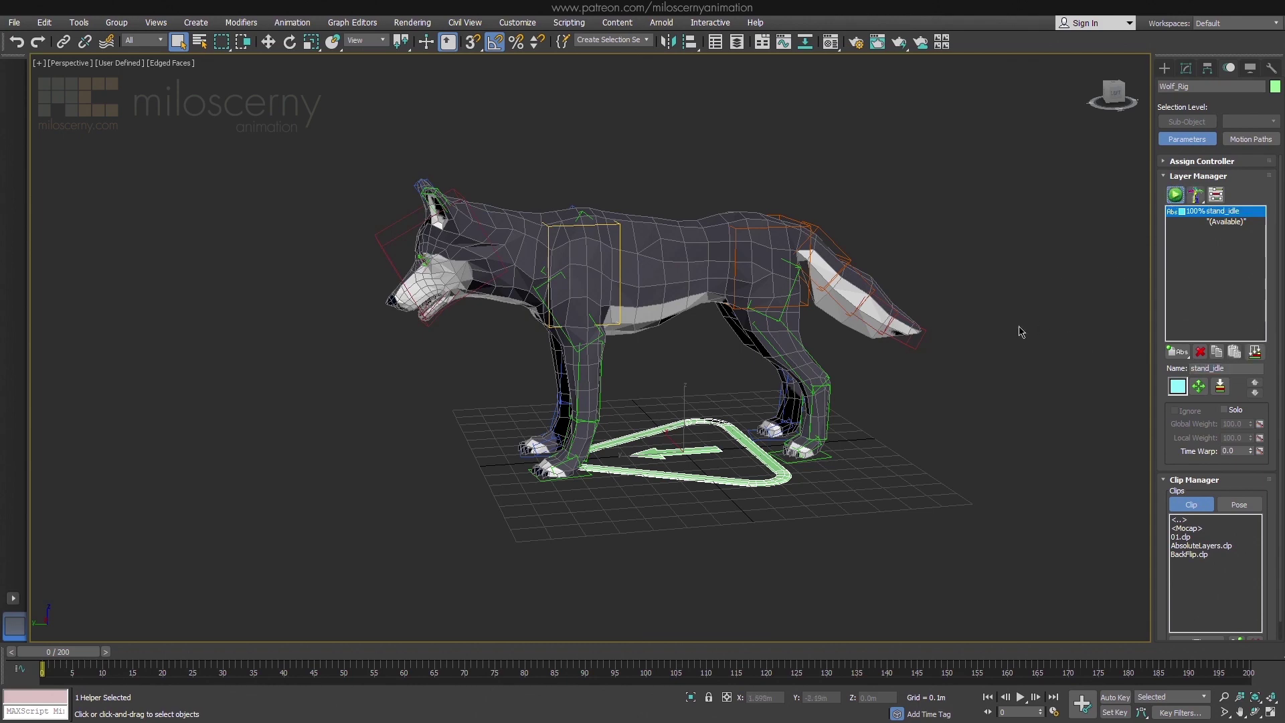
Lower the wolf's pelvis to bring the body closer to the ground.
{"action": "middle_click_drag", "start_coordinate": [1019, 332], "coordinate": [897, 335], "text": "alt"}
{"action": "left_click", "coordinate": [814, 289]}
{"action": "middle_click_drag", "start_coordinate": [861, 296], "coordinate": [840, 264], "text": "alt"}
{"action": "key", "text": "w"}
{"action": "left_click_drag", "start_coordinate": [730, 266], "coordinate": [739, 293]}
Reposition the foot platforms into a staggered stance, with the right front foot moved forward.
{"action": "left_click", "coordinate": [767, 490]}
{"action": "mouse_move", "coordinate": [737, 488]}
{"action": "left_mouse_down"}
{"action": "mouse_move", "coordinate": [691, 489]}
{"action": "mouse_move", "coordinate": [744, 473]}
{"action": "left_mouse_up"}
{"action": "left_click", "coordinate": [777, 474]}
{"action": "left_click", "coordinate": [533, 494]}
{"action": "left_click_drag", "start_coordinate": [496, 494], "coordinate": [466, 478]}
{"action": "left_click", "coordinate": [514, 476]}
Rotate the pelvis and the chest to reshape the wolf's back line.
{"action": "left_click", "coordinate": [729, 280]}
{"action": "key", "text": "e"}
{"action": "left_click_drag", "start_coordinate": [729, 267], "coordinate": [734, 262]}
{"action": "left_click", "coordinate": [604, 266]}
{"action": "left_click_drag", "start_coordinate": [622, 260], "coordinate": [603, 289]}
Raise the pelvis slightly.
{"action": "key", "text": "w"}
{"action": "mouse_move", "coordinate": [622, 295]}
{"action": "middle_mouse_down", "text": "alt"}
{"action": "mouse_move", "coordinate": [696, 300]}
{"action": "mouse_move", "coordinate": [645, 296]}
{"action": "middle_mouse_up", "text": "alt"}
{"action": "left_click", "coordinate": [757, 286]}
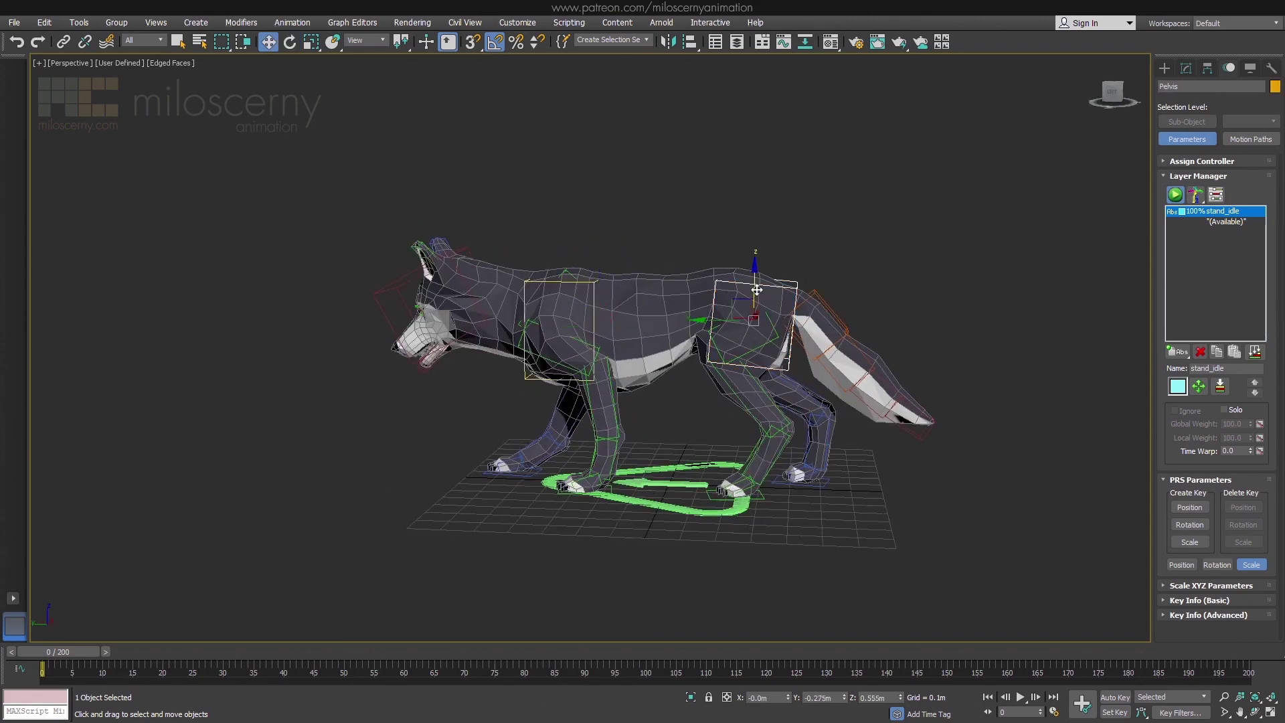
{"action": "left_click_drag", "start_coordinate": [757, 290], "coordinate": [756, 277]}
Rotate the wolf's head by 15 degrees in the side view.
{"action": "middle_click_drag", "start_coordinate": [710, 285], "coordinate": [799, 289], "text": "alt"}
{"action": "left_click", "coordinate": [531, 312]}
{"action": "key", "text": "e"}
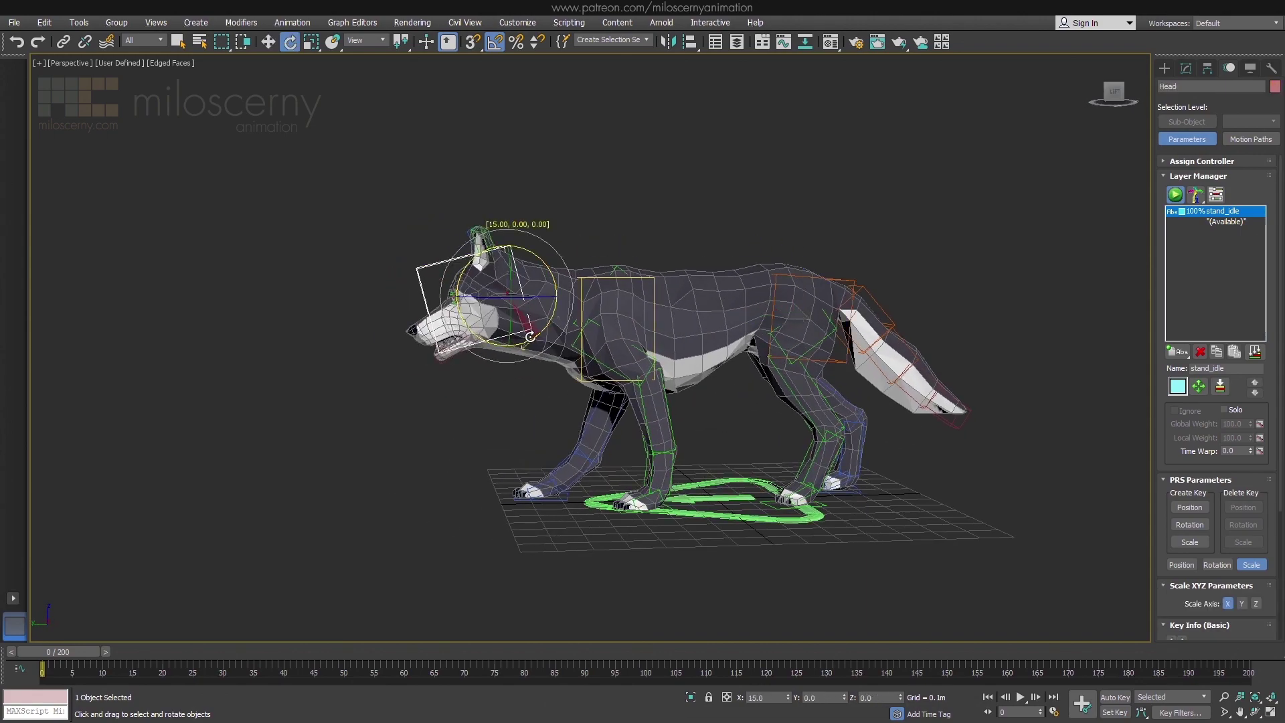
{"action": "left_click_drag", "start_coordinate": [530, 337], "coordinate": [531, 336]}
Rotate the left front lower leg bone by -10 degrees and adjust the right front lower leg's rotation.
{"action": "mouse_move", "coordinate": [576, 365]}
{"action": "middle_mouse_down", "text": "alt"}
{"action": "mouse_move", "coordinate": [700, 373]}
{"action": "mouse_move", "coordinate": [577, 375]}
{"action": "middle_mouse_up", "text": "alt"}
{"action": "left_click", "coordinate": [629, 450]}
{"action": "scroll", "coordinate": [631, 451], "scroll_direction": "up", "scroll_amount": 3}
{"action": "middle_click_drag", "start_coordinate": [632, 451], "coordinate": [631, 412]}
{"action": "left_click_drag", "start_coordinate": [641, 420], "coordinate": [652, 417]}
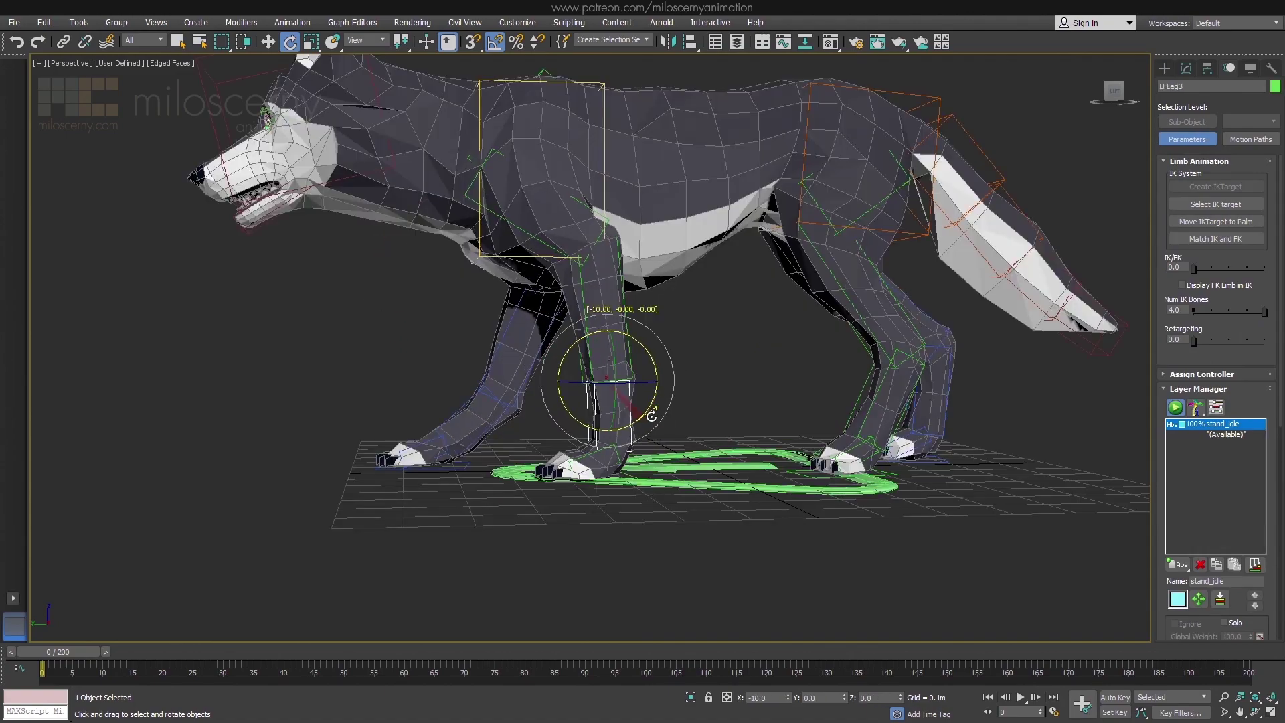
{"action": "left_click", "coordinate": [487, 427]}
{"action": "left_click_drag", "start_coordinate": [505, 413], "coordinate": [533, 434]}
Rotate the left front leg's collarbone, checking the hidden bones in wireframe display.
{"action": "middle_click_drag", "start_coordinate": [703, 423], "coordinate": [616, 436], "text": "alt"}
{"action": "left_click", "coordinate": [445, 251]}
{"action": "middle_click_drag", "start_coordinate": [458, 294], "coordinate": [531, 267], "text": "alt"}
{"action": "left_click", "coordinate": [298, 220]}
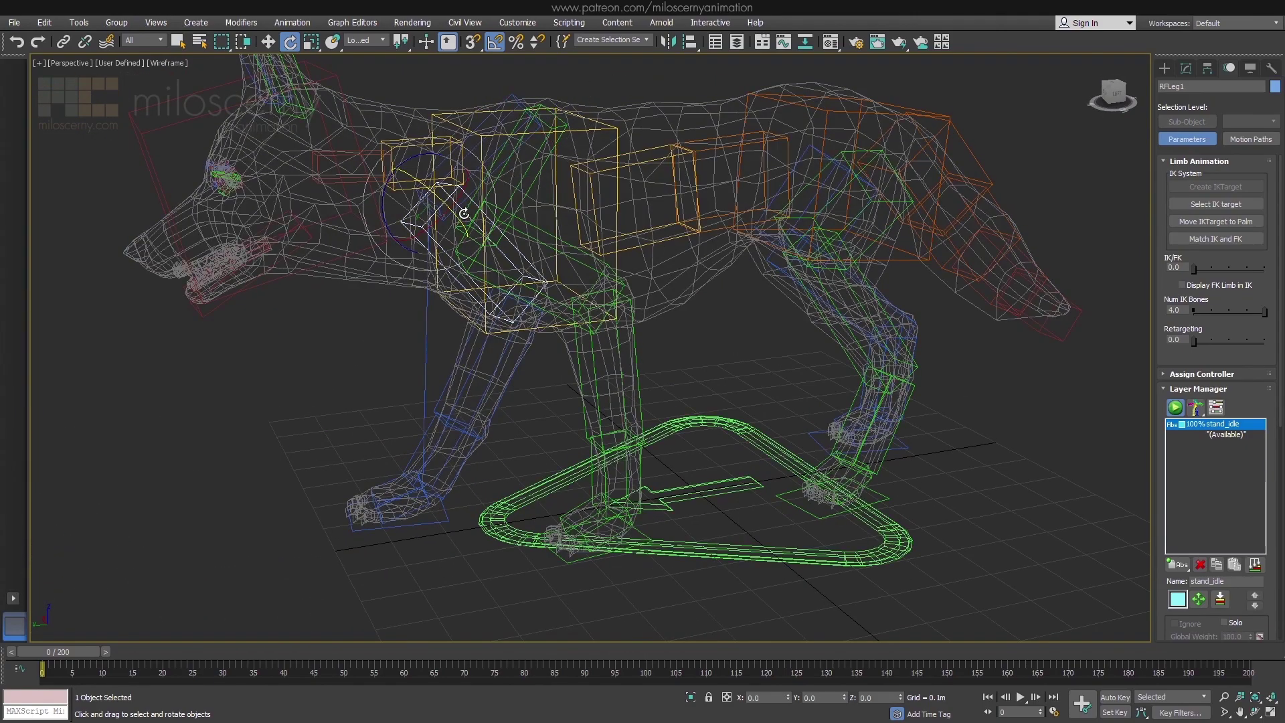
{"action": "key", "text": "F3"}
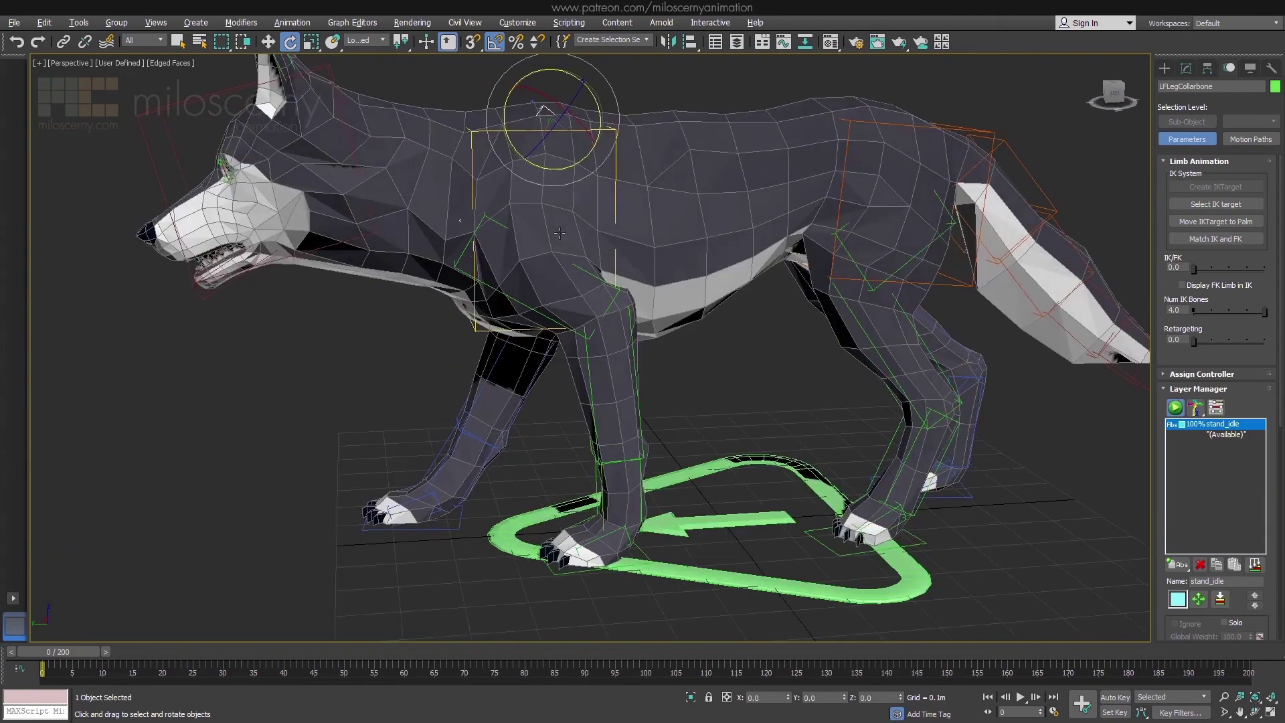
{"action": "middle_click_drag", "start_coordinate": [560, 233], "coordinate": [569, 200], "text": "alt"}
{"action": "left_click_drag", "start_coordinate": [546, 167], "coordinate": [559, 175]}
{"action": "mouse_move", "coordinate": [545, 166]}
{"action": "middle_mouse_down", "text": "alt"}
{"action": "mouse_move", "coordinate": [602, 214]}
{"action": "mouse_move", "coordinate": [552, 167]}
{"action": "middle_mouse_up", "text": "alt"}
Rotate the jaw to open the wolf's mouth a little wider.
{"action": "middle_click_drag", "start_coordinate": [623, 458], "coordinate": [636, 394]}
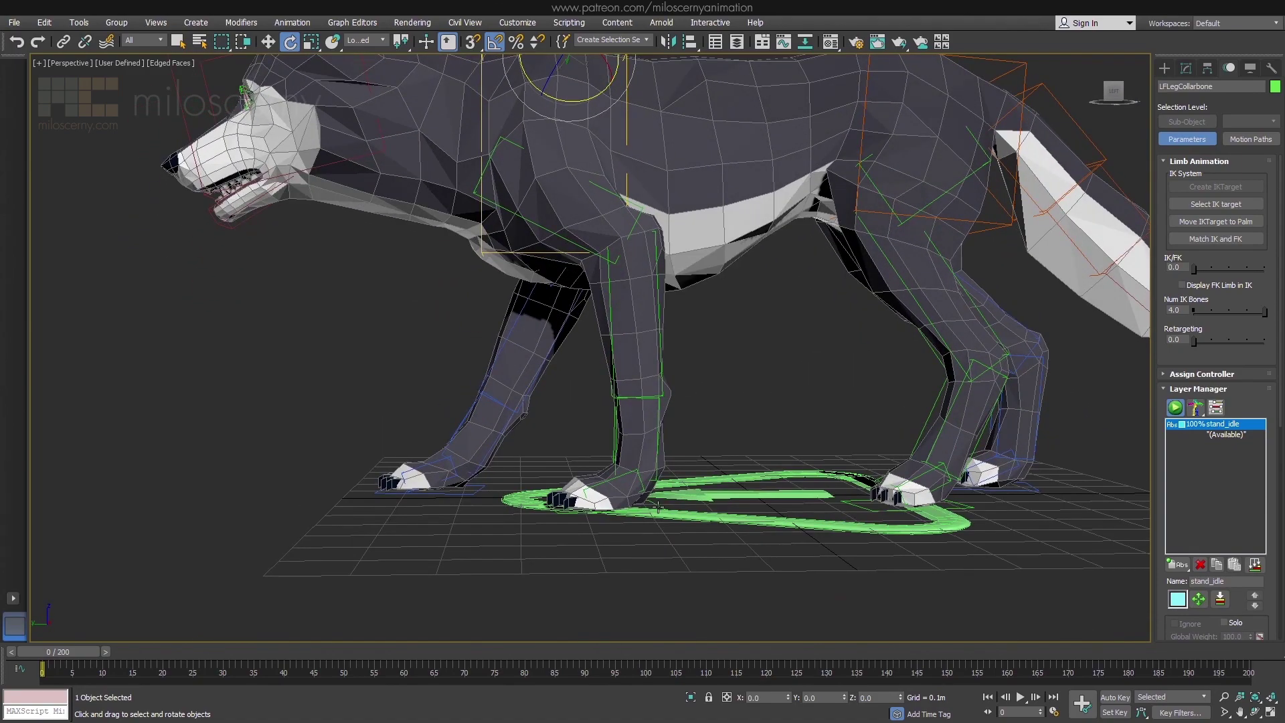
{"action": "left_click", "coordinate": [658, 507]}
{"action": "scroll", "coordinate": [658, 508], "scroll_direction": "down", "scroll_amount": 3}
{"action": "mouse_move", "coordinate": [658, 507]}
{"action": "middle_mouse_down", "text": "alt"}
{"action": "mouse_move", "coordinate": [729, 503]}
{"action": "mouse_move", "coordinate": [656, 502]}
{"action": "middle_mouse_up", "text": "alt"}
{"action": "key", "text": "w"}
{"action": "scroll", "coordinate": [375, 329], "scroll_direction": "up", "scroll_amount": 3}
{"action": "left_click", "coordinate": [434, 305]}
{"action": "key", "text": "e"}
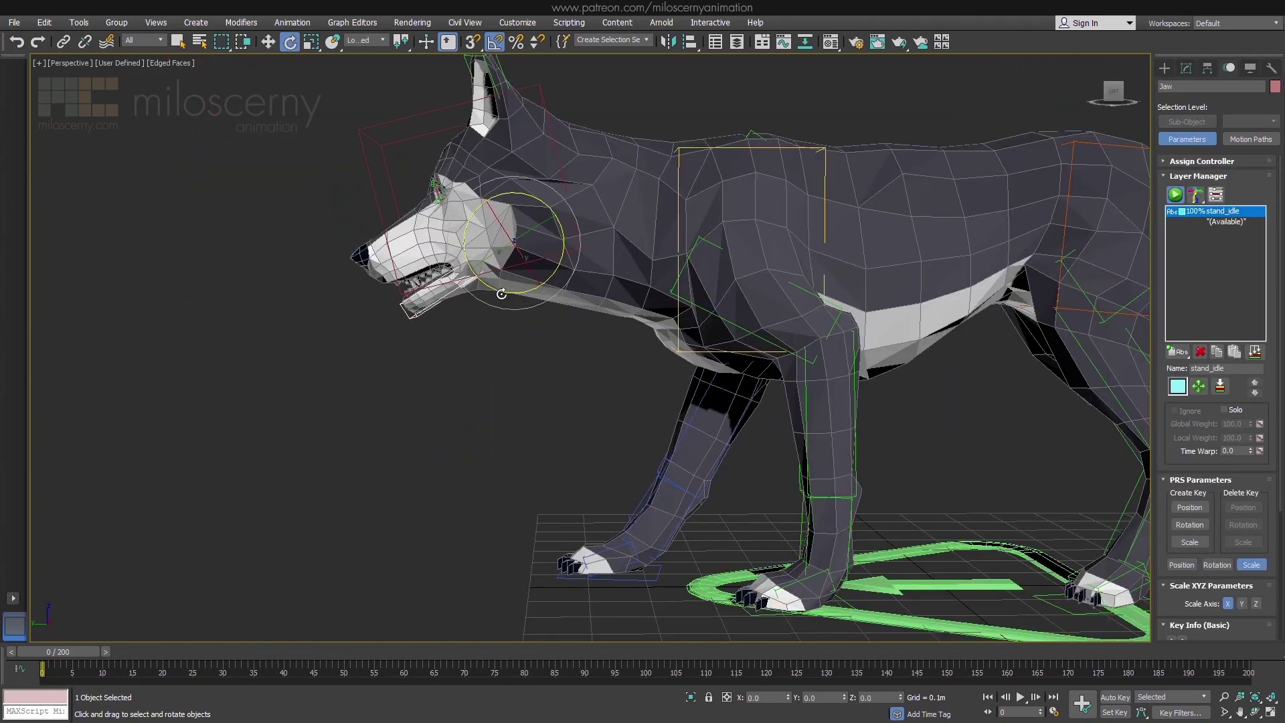
{"action": "left_click_drag", "start_coordinate": [502, 294], "coordinate": [522, 288]}
{"action": "middle_click_drag", "start_coordinate": [571, 362], "coordinate": [502, 375]}
Rotate the tail base and the following tail bones to adjust the tail's pose.
{"action": "mouse_move", "coordinate": [669, 402]}
{"action": "middle_mouse_down", "text": "alt"}
{"action": "mouse_move", "coordinate": [591, 404]}
{"action": "mouse_move", "coordinate": [663, 402]}
{"action": "middle_mouse_up", "text": "alt"}
{"action": "scroll", "coordinate": [663, 401], "scroll_direction": "down", "scroll_amount": 3}
{"action": "left_click", "coordinate": [780, 261]}
{"action": "middle_click_drag", "start_coordinate": [756, 260], "coordinate": [795, 256], "text": "alt"}
{"action": "left_click_drag", "start_coordinate": [763, 232], "coordinate": [765, 239]}
{"action": "double_click", "coordinate": [805, 284]}
{"action": "left_click_drag", "start_coordinate": [830, 314], "coordinate": [832, 311]}
From above, nudge the torso sideways and shift the head about -0.012 m along X.
{"action": "middle_click_drag", "start_coordinate": [832, 311], "coordinate": [763, 355], "text": "alt"}
{"action": "middle_click_drag", "start_coordinate": [770, 234], "coordinate": [750, 311], "text": "alt"}
{"action": "left_click", "coordinate": [803, 295]}
{"action": "key", "text": "w"}
{"action": "left_click_drag", "start_coordinate": [696, 326], "coordinate": [706, 326]}
{"action": "left_click", "coordinate": [713, 123]}
{"action": "left_click_drag", "start_coordinate": [706, 144], "coordinate": [701, 145]}
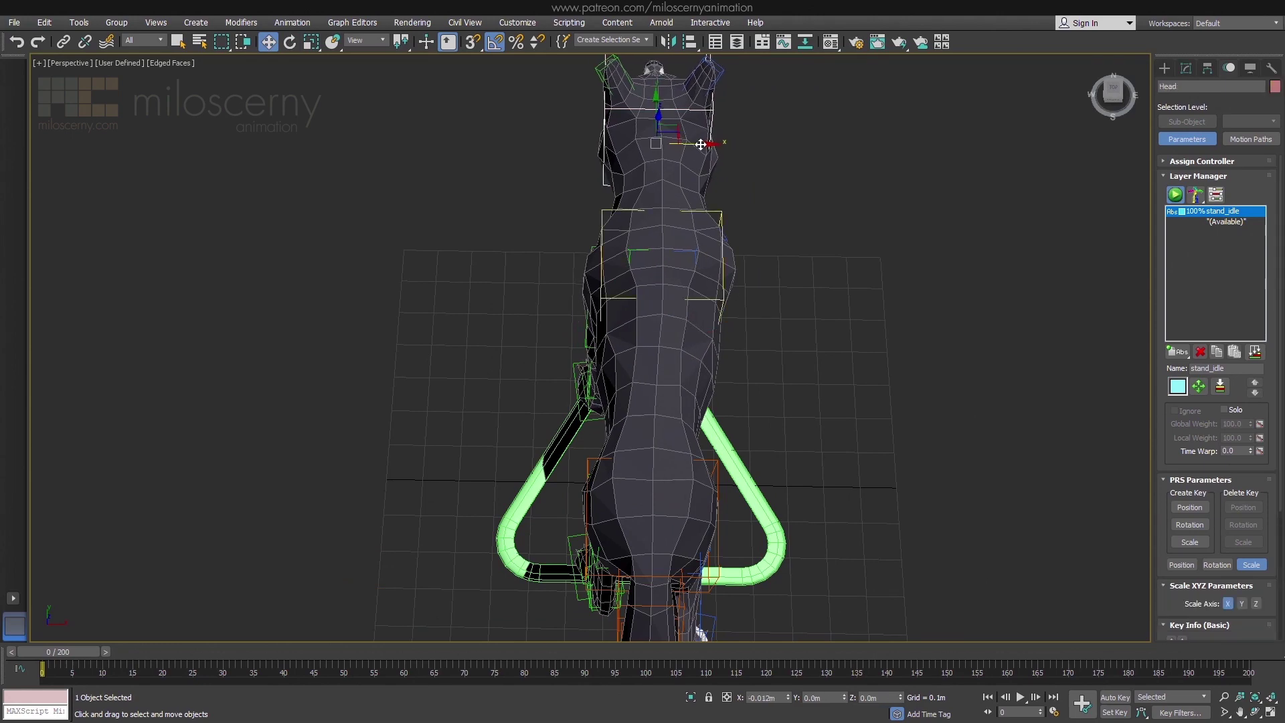
Fine-tune the head's rotation from above with angle snap off and switch angle snap back on.
{"action": "key", "text": "F3"}
{"action": "left_click", "coordinate": [661, 201]}
{"action": "key", "text": "e"}
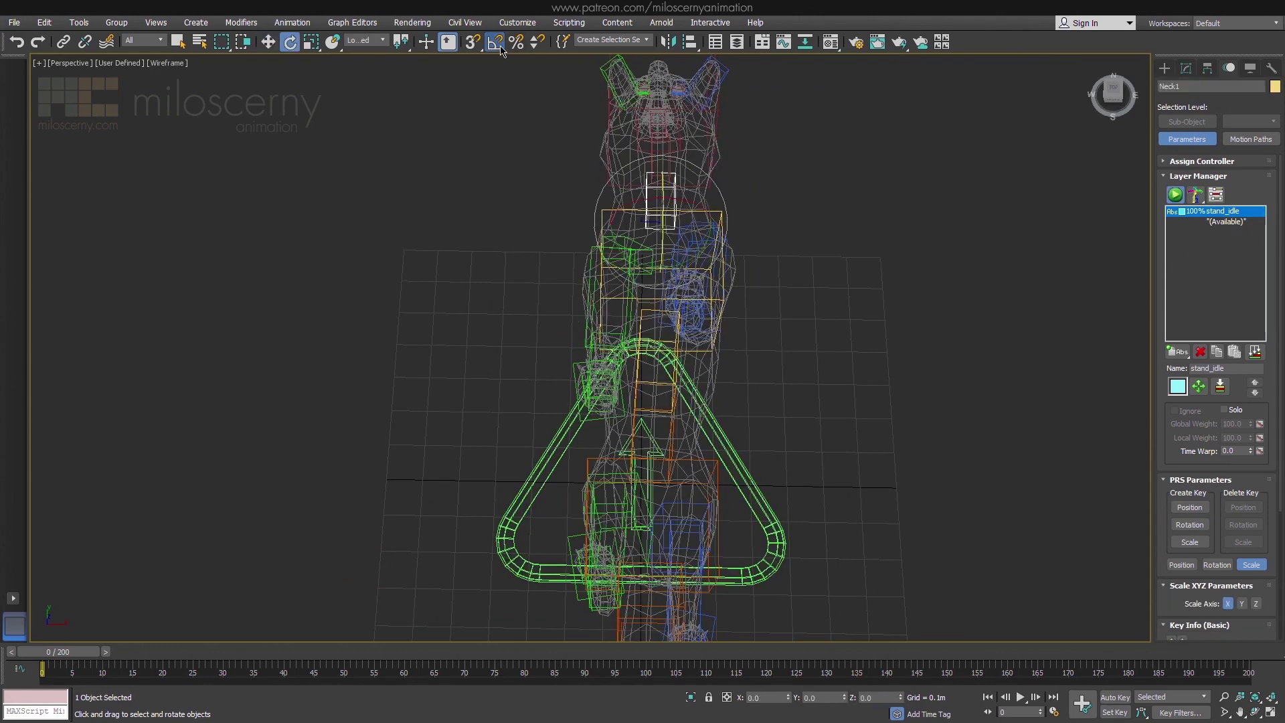
{"action": "left_click", "coordinate": [689, 169]}
{"action": "key", "text": "F3"}
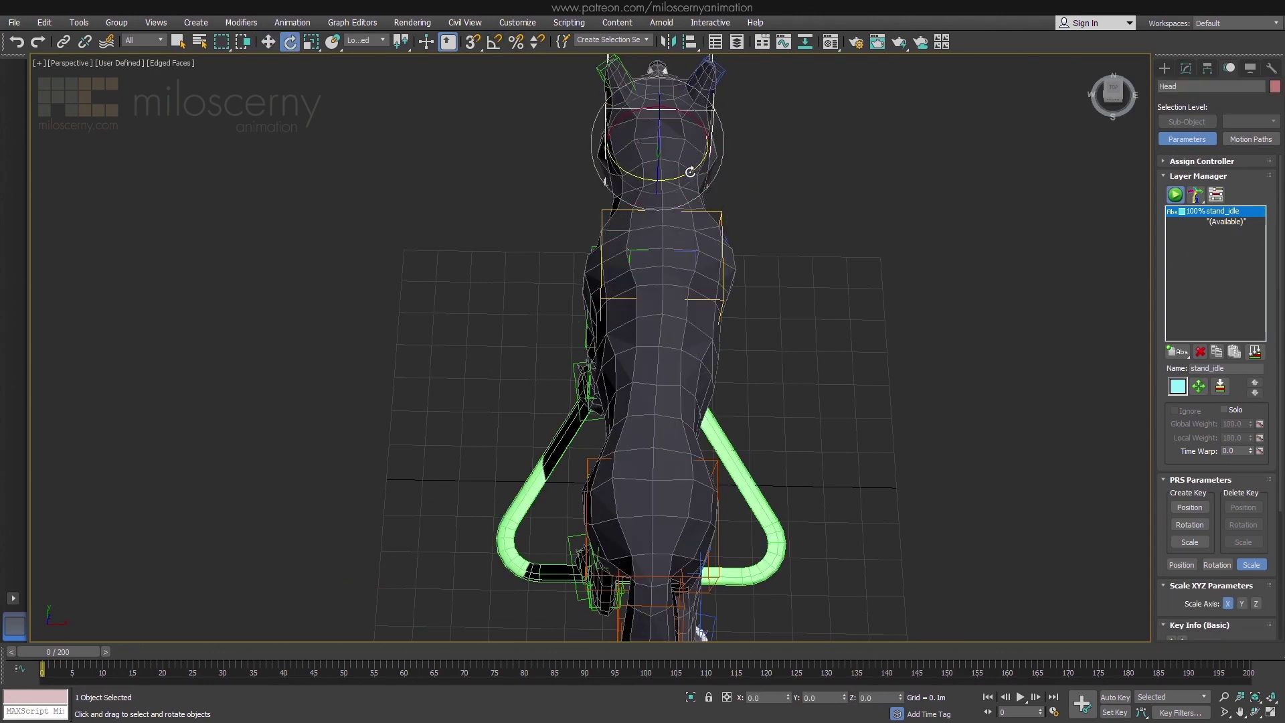
{"action": "left_click", "coordinate": [494, 42]}
Move the right front foot platform slightly backward along Y.
{"action": "middle_click_drag", "start_coordinate": [482, 281], "coordinate": [610, 355], "text": "alt"}
{"action": "scroll", "coordinate": [610, 355], "scroll_direction": "up", "scroll_amount": 4}
{"action": "left_click", "coordinate": [496, 425]}
{"action": "key", "text": "w"}
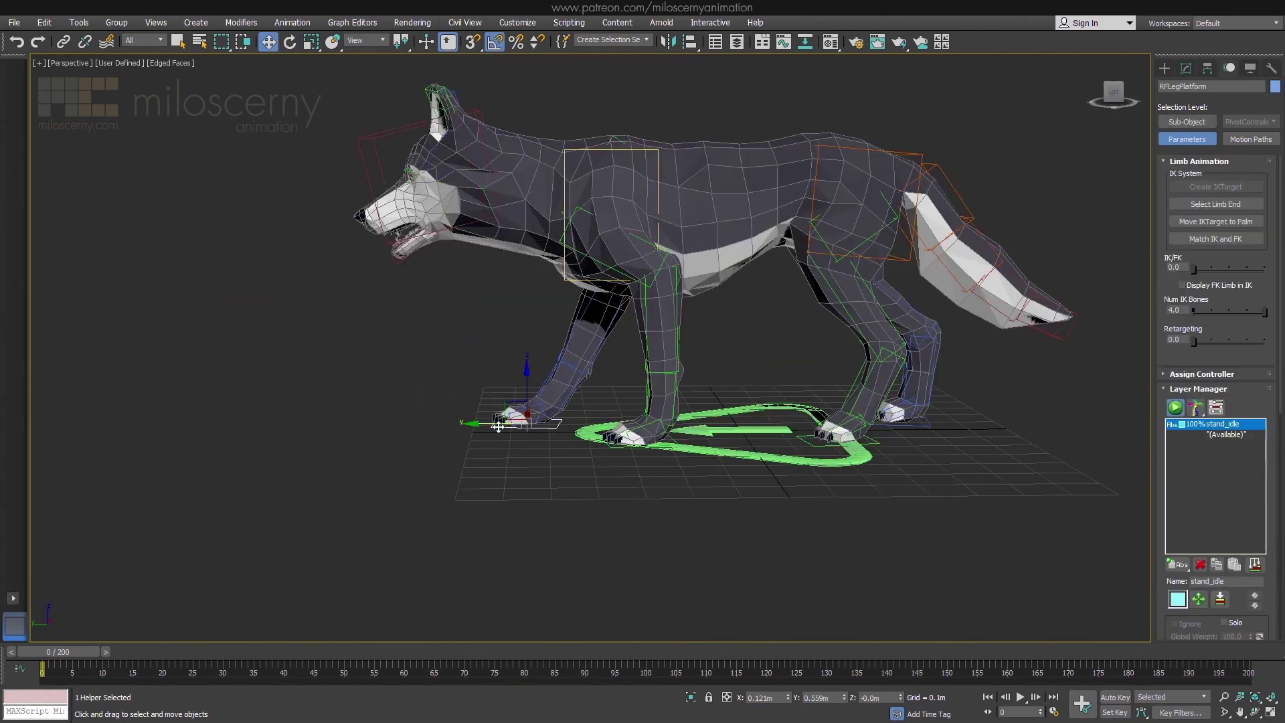
{"action": "left_click_drag", "start_coordinate": [489, 425], "coordinate": [500, 425]}
{"action": "left_click", "coordinate": [658, 442]}
{"action": "middle_click_drag", "start_coordinate": [660, 443], "coordinate": [713, 375], "text": "alt"}
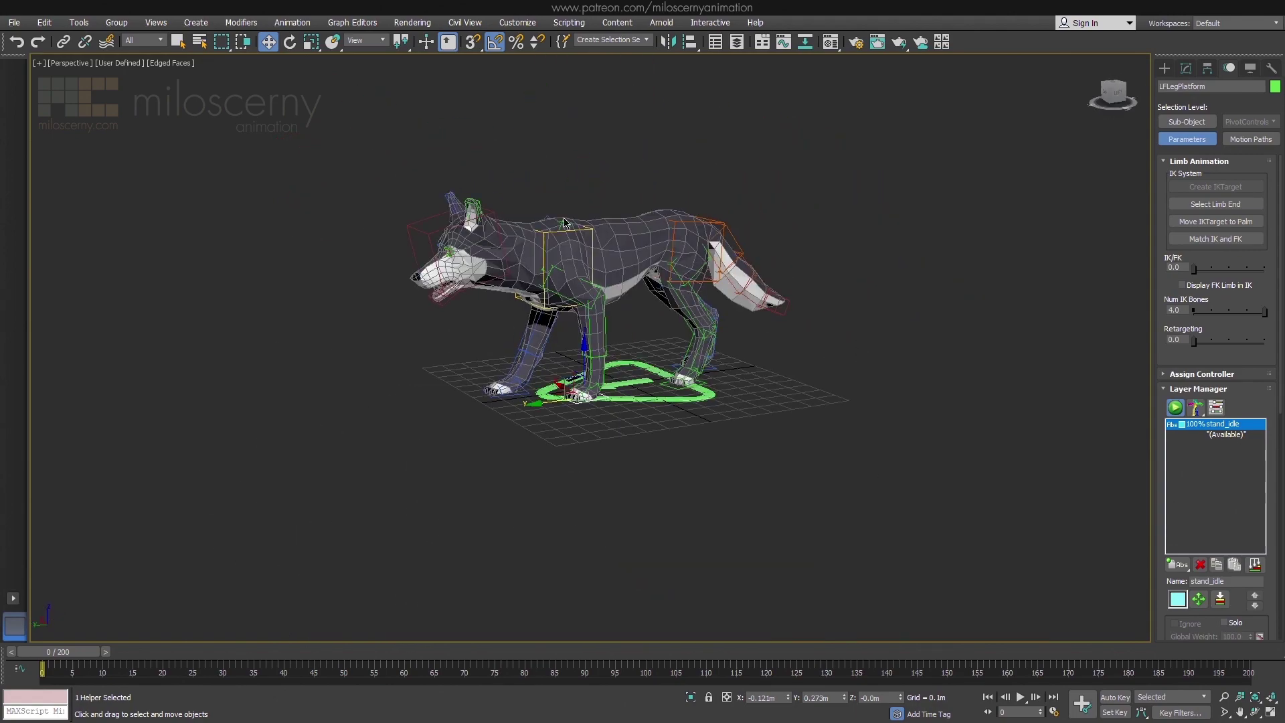
Rotate the left front leg's collarbone, check the shoulders from the opposite side and clear the selection.
{"action": "left_click", "coordinate": [567, 226]}
{"action": "key", "text": "e"}
{"action": "middle_click_drag", "start_coordinate": [576, 268], "coordinate": [639, 263], "text": "alt"}
{"action": "left_click_drag", "start_coordinate": [588, 199], "coordinate": [597, 207]}
{"action": "middle_click_drag", "start_coordinate": [597, 208], "coordinate": [703, 247], "text": "alt"}
{"action": "key", "text": "F3"}
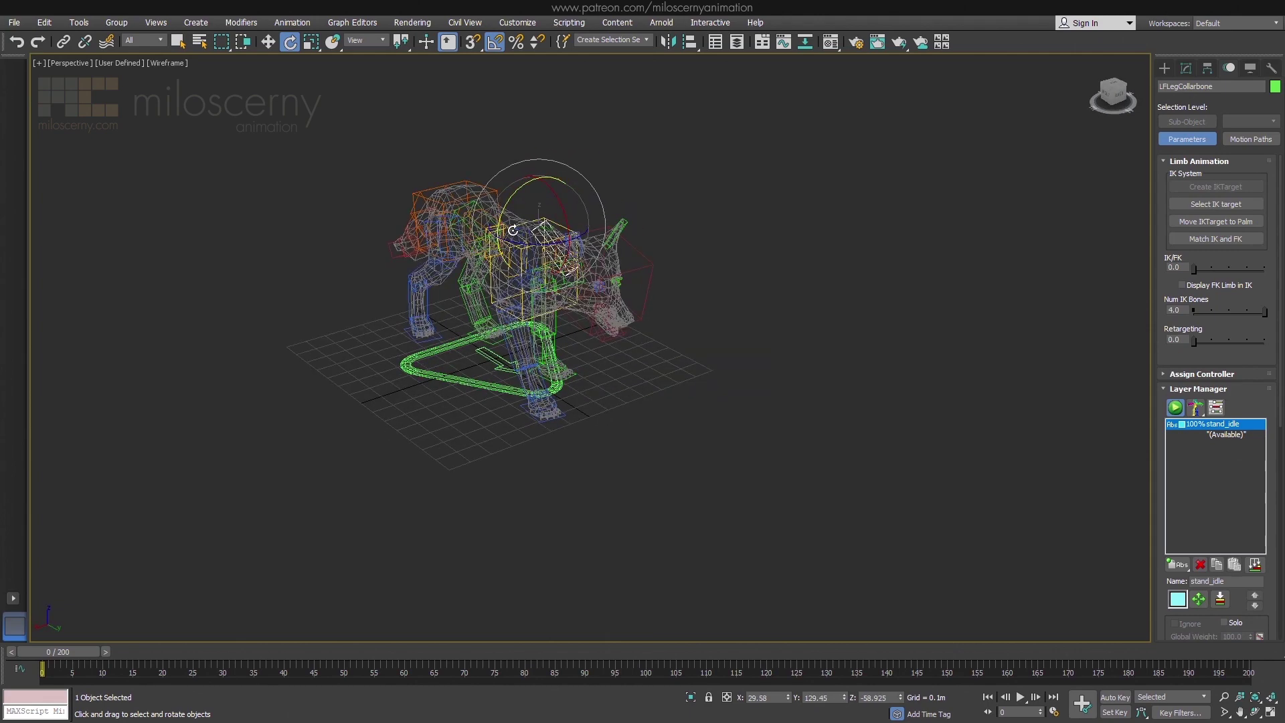
{"action": "left_click", "coordinate": [518, 233]}
{"action": "key", "text": "F3"}
{"action": "mouse_move", "coordinate": [630, 261]}
{"action": "middle_mouse_down", "text": "alt"}
{"action": "mouse_move", "coordinate": [574, 235]}
{"action": "mouse_move", "coordinate": [509, 231]}
{"action": "middle_mouse_up", "text": "alt"}
{"action": "left_click", "coordinate": [693, 217]}
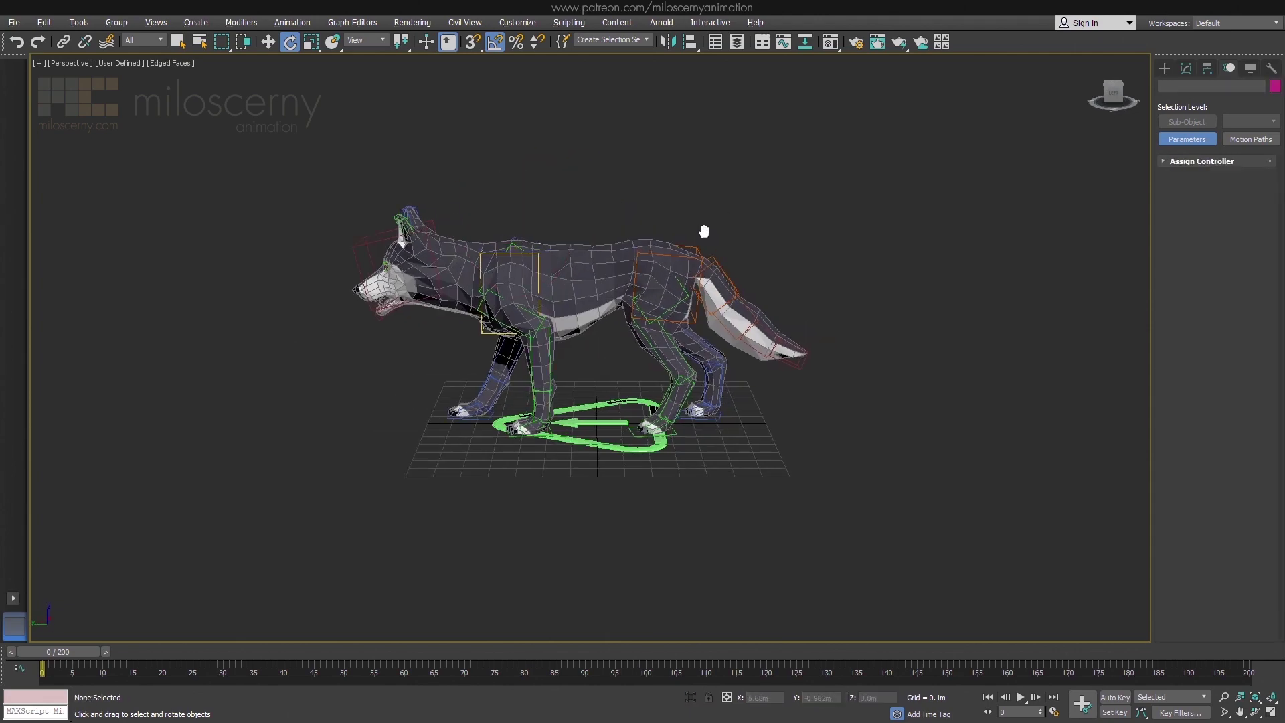
Add a local adjustment layer named breathing above the stand_idle layer.
{"action": "middle_click_drag", "start_coordinate": [703, 233], "coordinate": [732, 259]}
{"action": "key", "text": "q"}
{"action": "left_click", "coordinate": [728, 273]}
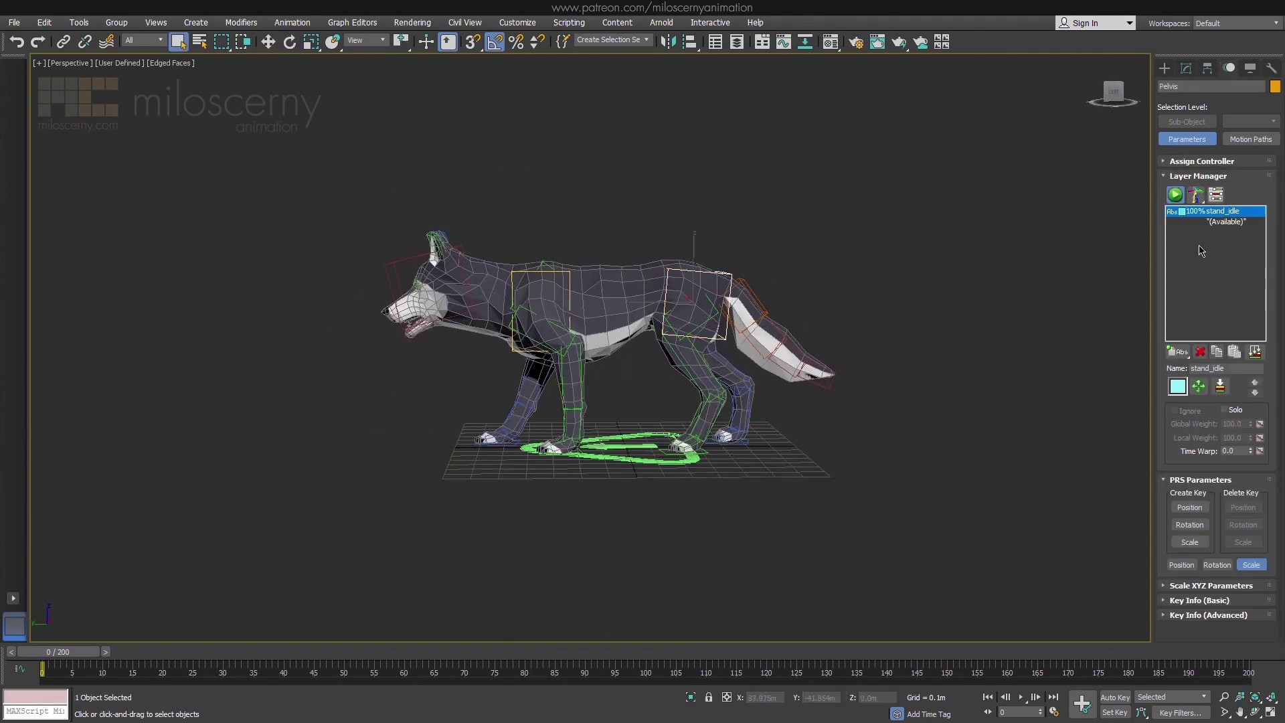
{"action": "left_click", "coordinate": [1222, 222]}
{"action": "left_click_drag", "start_coordinate": [1178, 352], "coordinate": [1183, 389]}
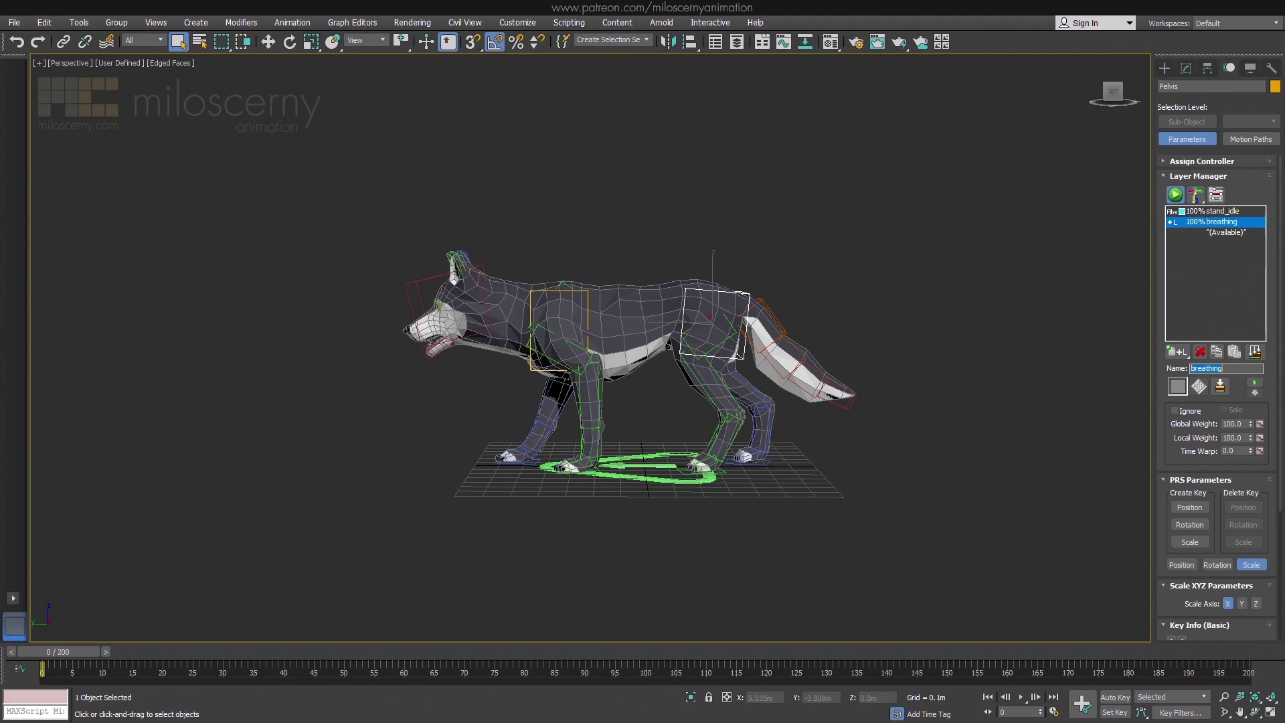
Select the pelvis with its whole hierarchy and set keys at frame 0 with Auto Key turned on.
{"action": "middle_click_drag", "start_coordinate": [694, 353], "coordinate": [779, 326]}
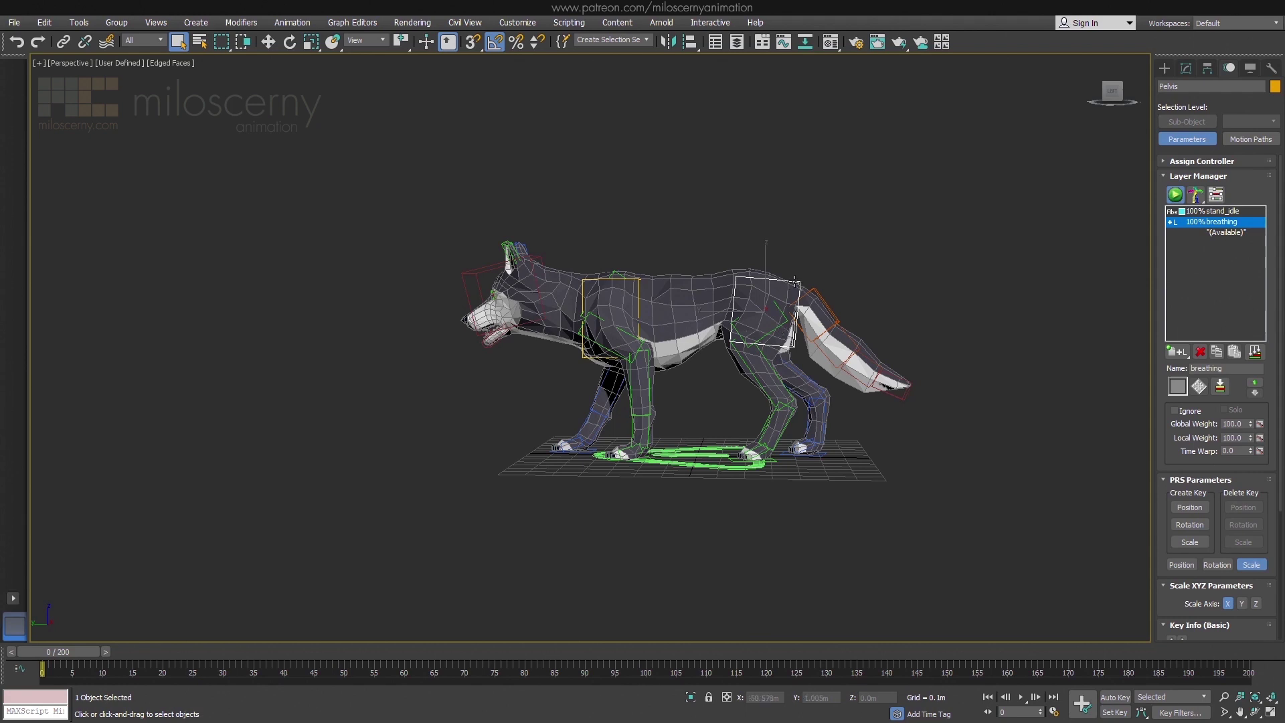
{"action": "double_click", "coordinate": [796, 284]}
{"action": "left_click", "coordinate": [1113, 697]}
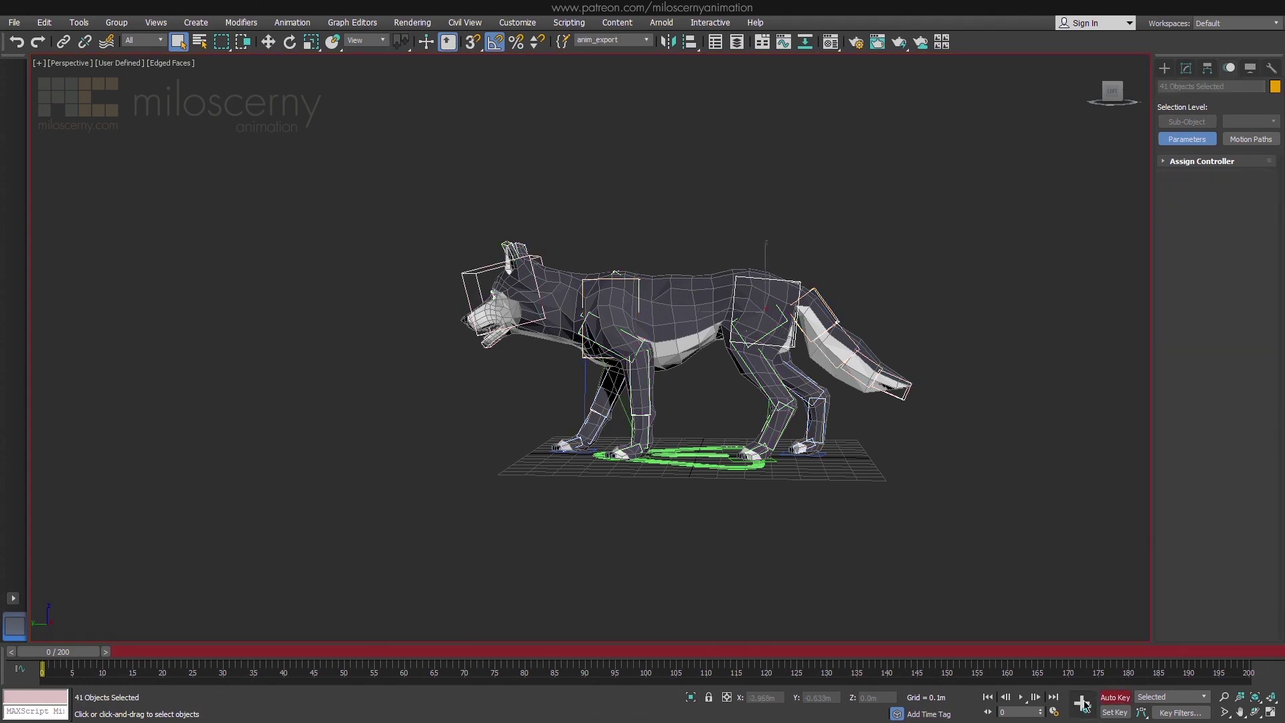
Select the pelvis, chest, head and the related body controls, and key them at frames 60 and 120.
{"action": "left_click", "coordinate": [797, 282]}
{"action": "middle_click_drag", "start_coordinate": [869, 281], "coordinate": [887, 296], "text": "alt"}
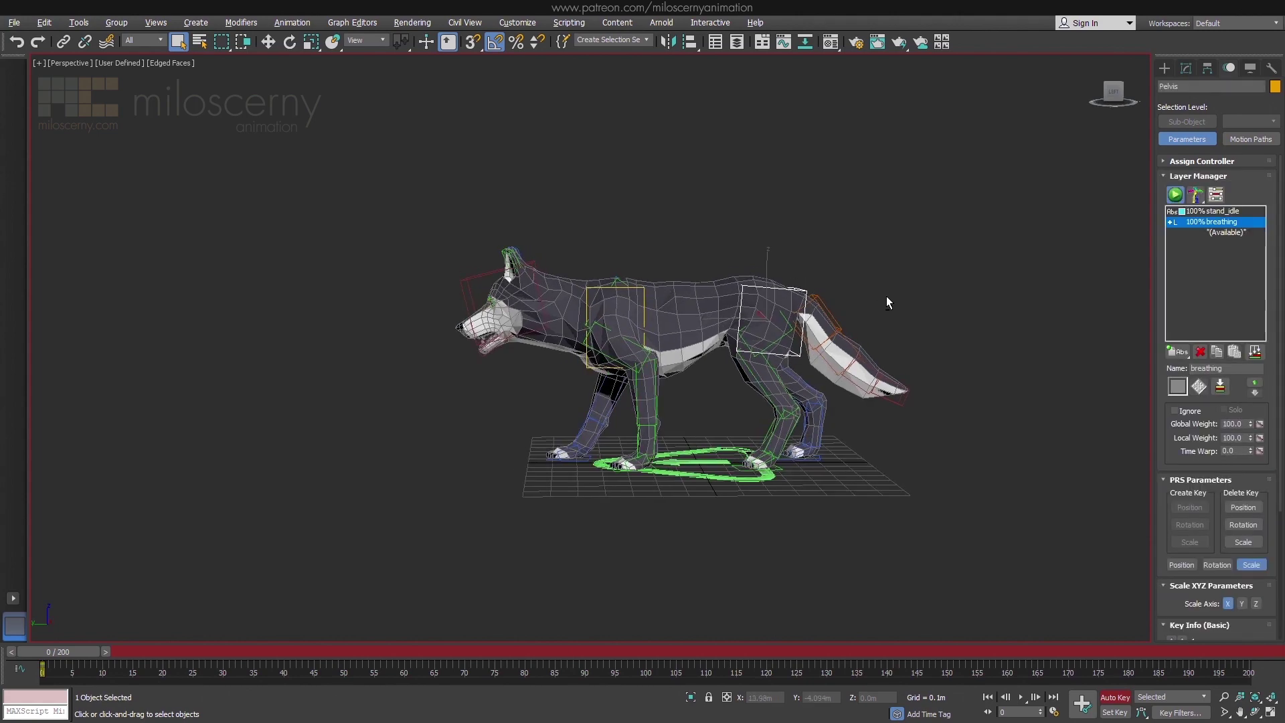
{"action": "middle_click_drag", "start_coordinate": [974, 280], "coordinate": [943, 293]}
{"action": "scroll", "coordinate": [948, 292], "scroll_direction": "up", "scroll_amount": 4}
{"action": "middle_click_drag", "start_coordinate": [943, 293], "coordinate": [1006, 251]}
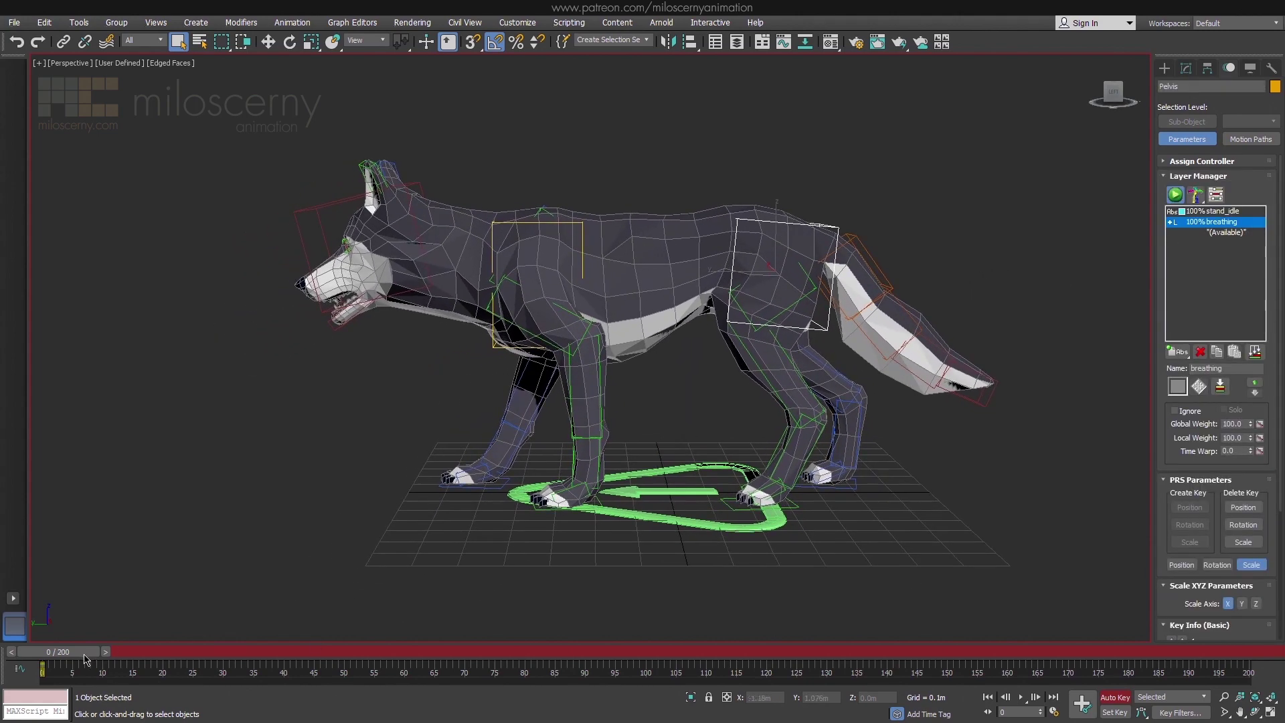
{"action": "left_click", "coordinate": [575, 219], "text": "ctrl"}
{"action": "key", "text": "F3"}
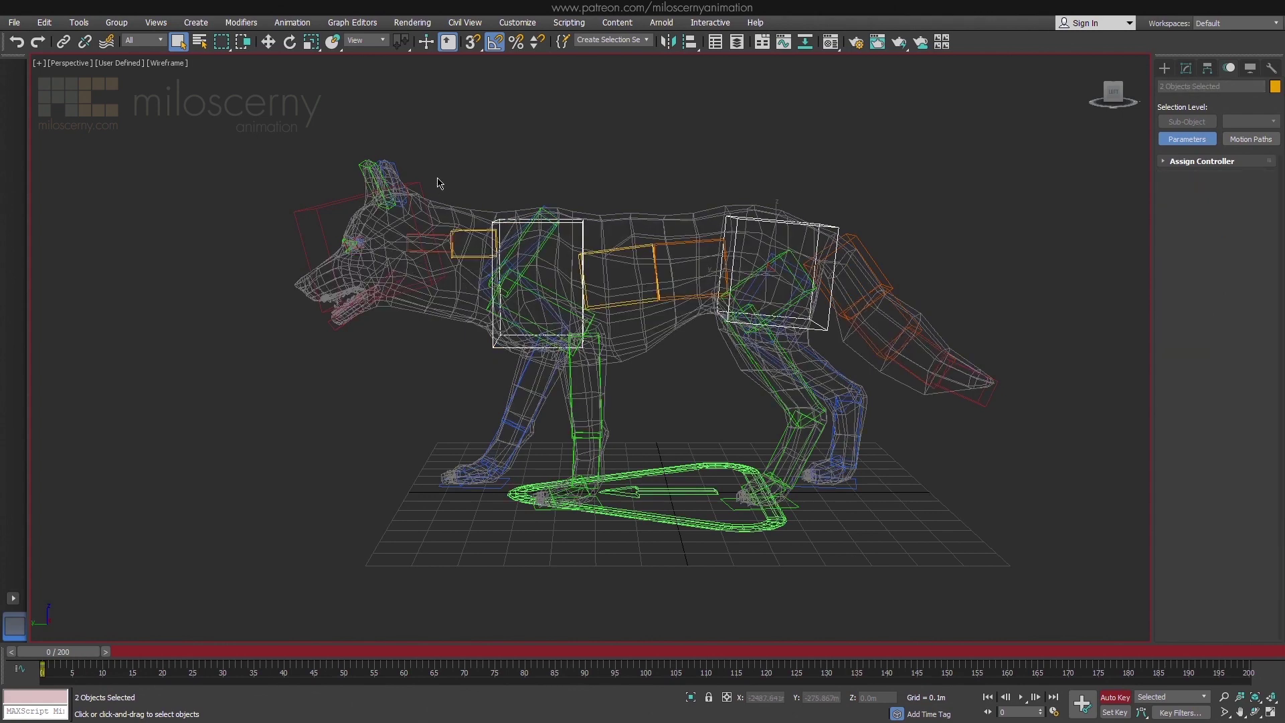
{"action": "double_click", "coordinate": [468, 271], "text": "ctrl"}
{"action": "key", "text": "F3"}
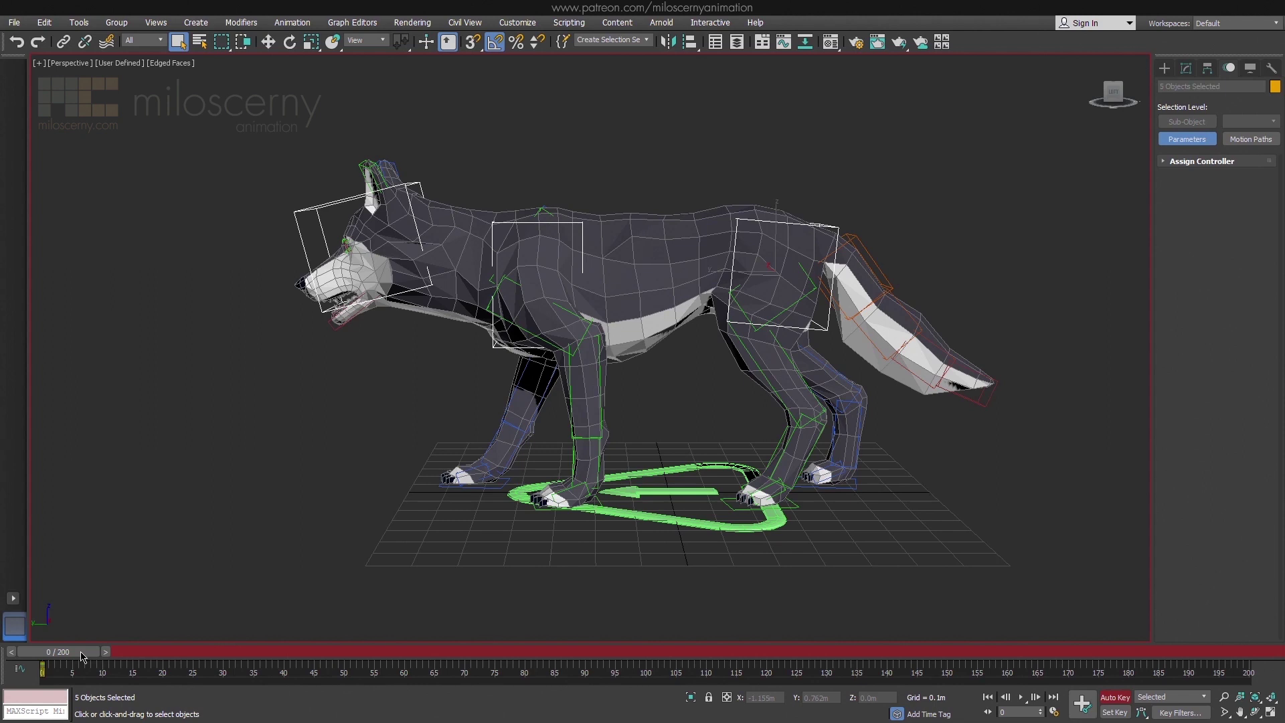
{"action": "left_click_drag", "start_coordinate": [82, 655], "coordinate": [780, 658]}
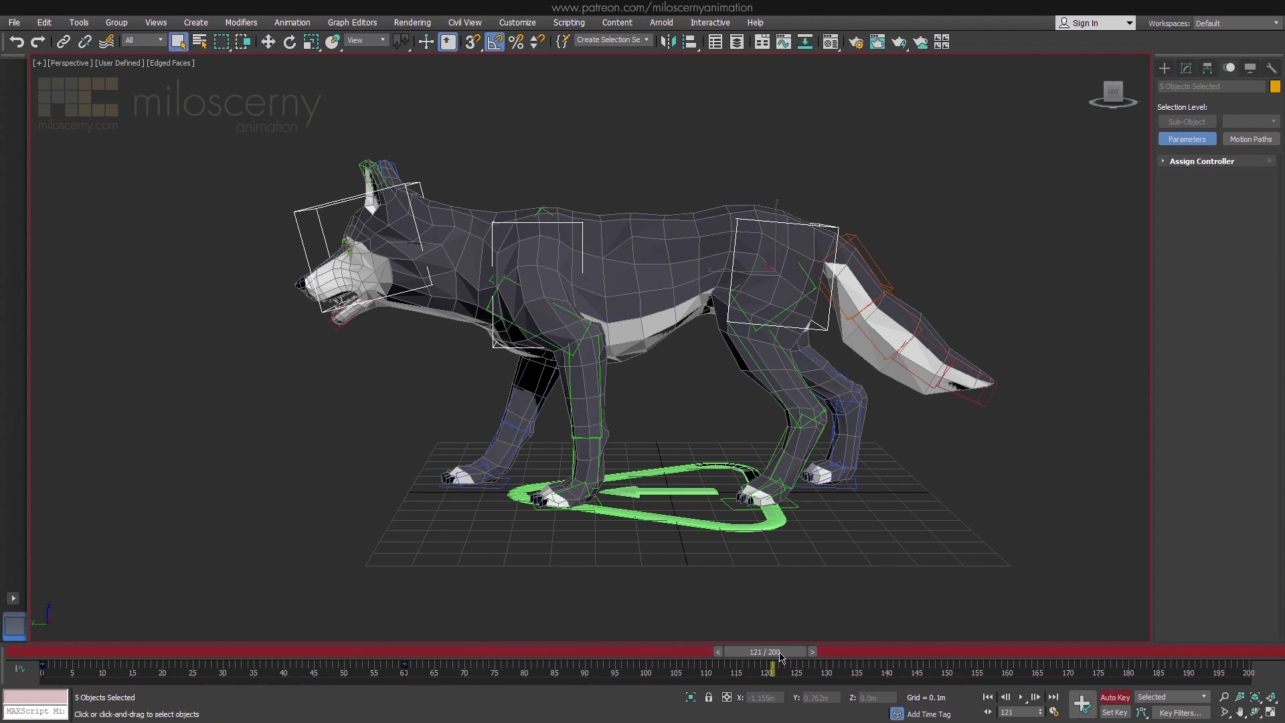
Set the animation's end time to frame 120.
{"action": "left_click", "coordinate": [1063, 714]}
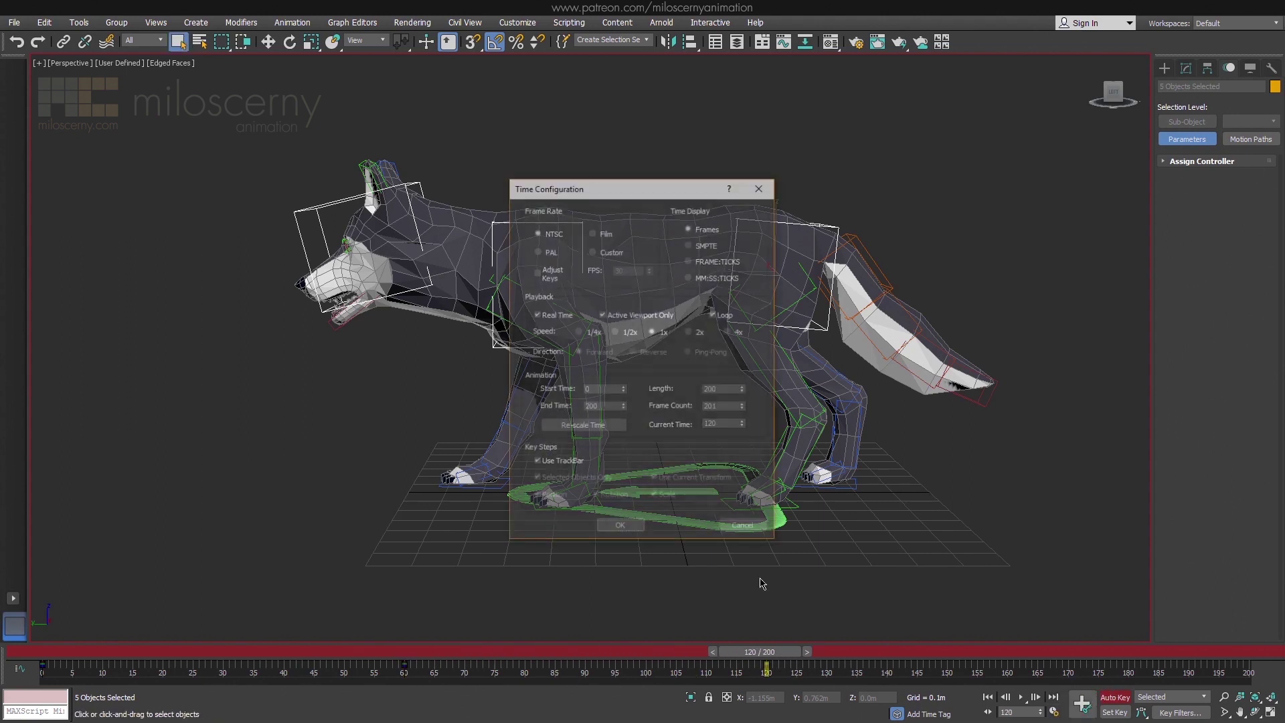
{"action": "left_click", "coordinate": [620, 528]}
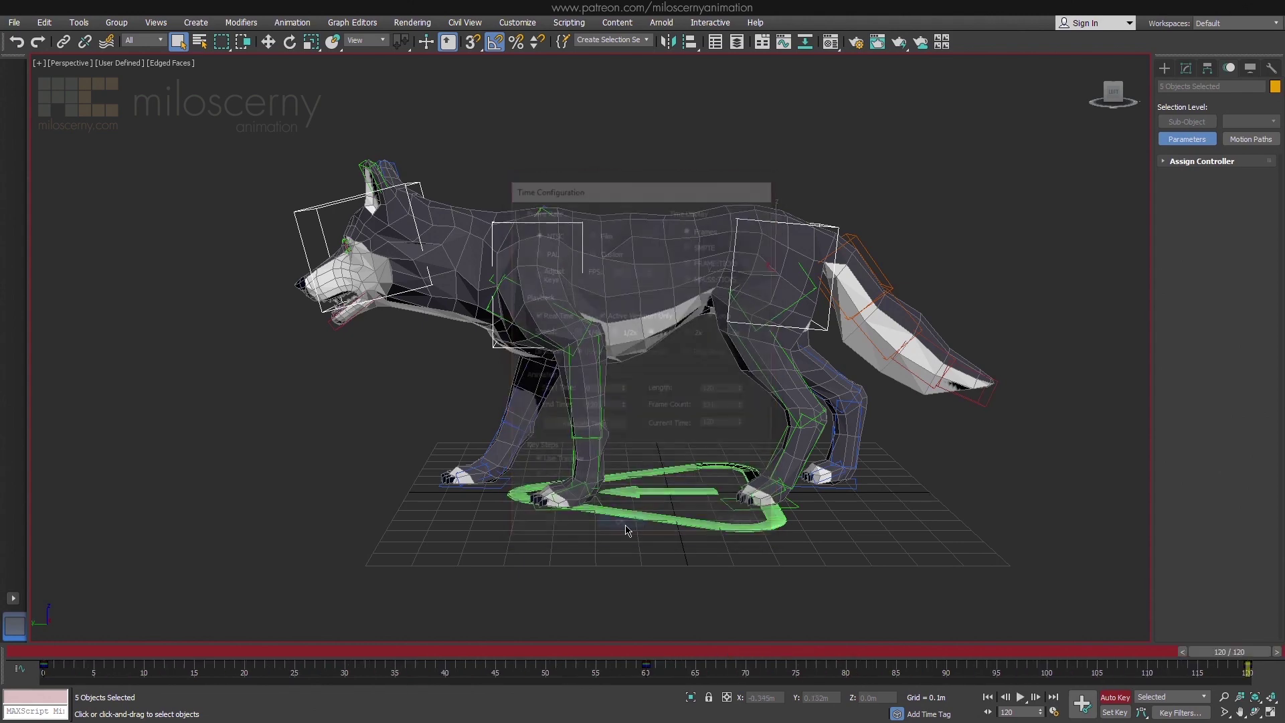
At frame 30, rotate the pelvis slightly for the breathing motion.
{"action": "left_click_drag", "start_coordinate": [370, 648], "coordinate": [363, 661]}
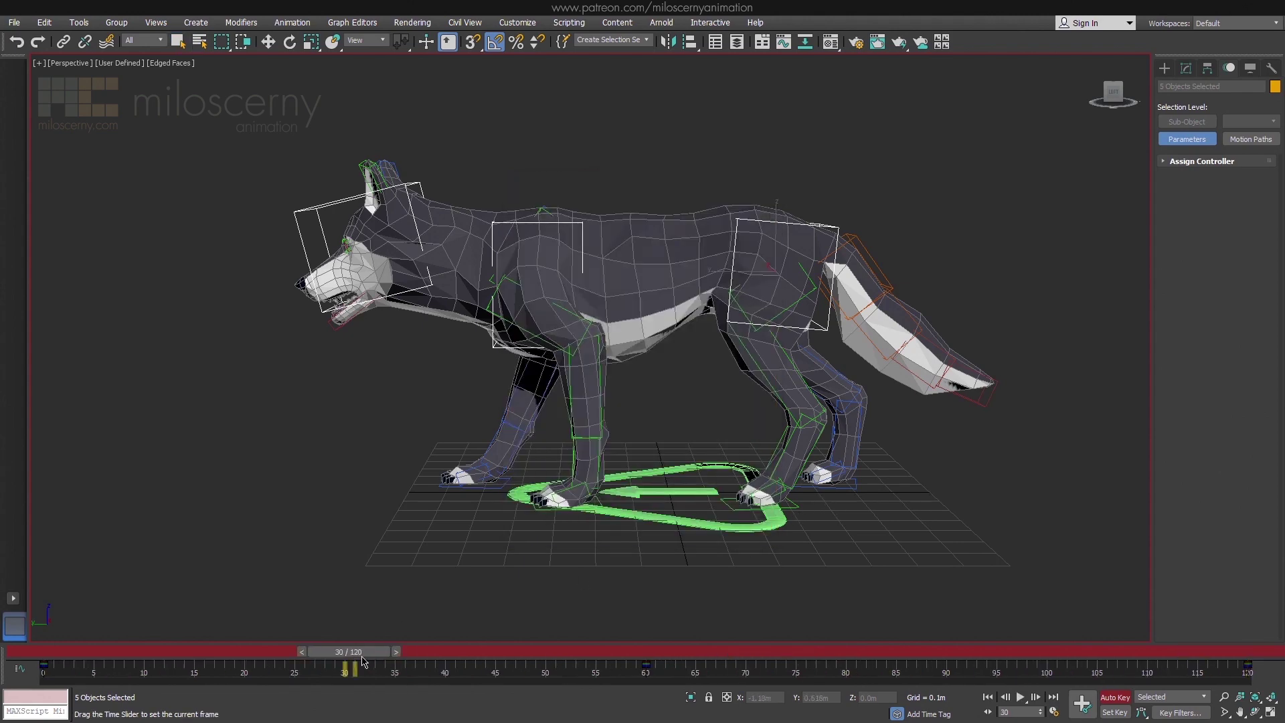
{"action": "left_click", "coordinate": [790, 223]}
{"action": "mouse_move", "coordinate": [657, 306]}
{"action": "middle_mouse_down", "text": "alt"}
{"action": "mouse_move", "coordinate": [663, 286]}
{"action": "mouse_move", "coordinate": [672, 295]}
{"action": "middle_mouse_up", "text": "alt"}
{"action": "key", "text": "e"}
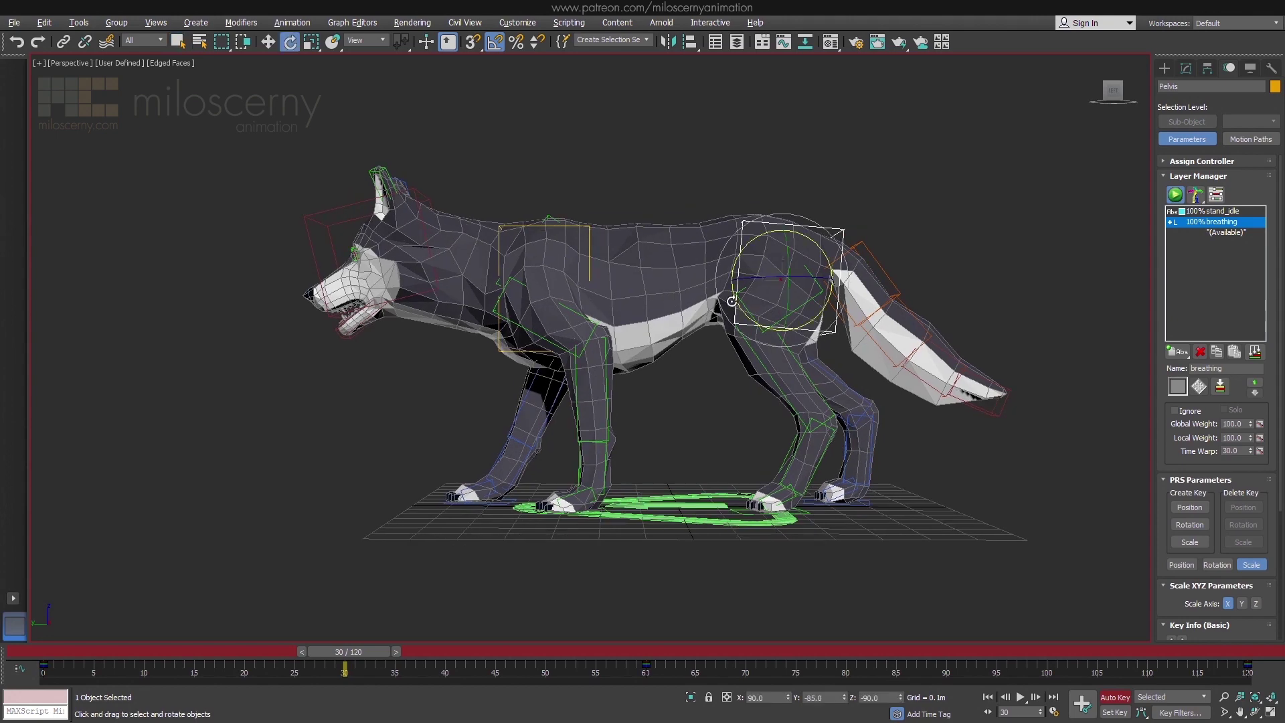
{"action": "left_click_drag", "start_coordinate": [735, 259], "coordinate": [738, 251]}
Counter-rotate the chest at frame 30.
{"action": "left_click", "coordinate": [595, 216]}
{"action": "middle_click_drag", "start_coordinate": [576, 235], "coordinate": [611, 257]}
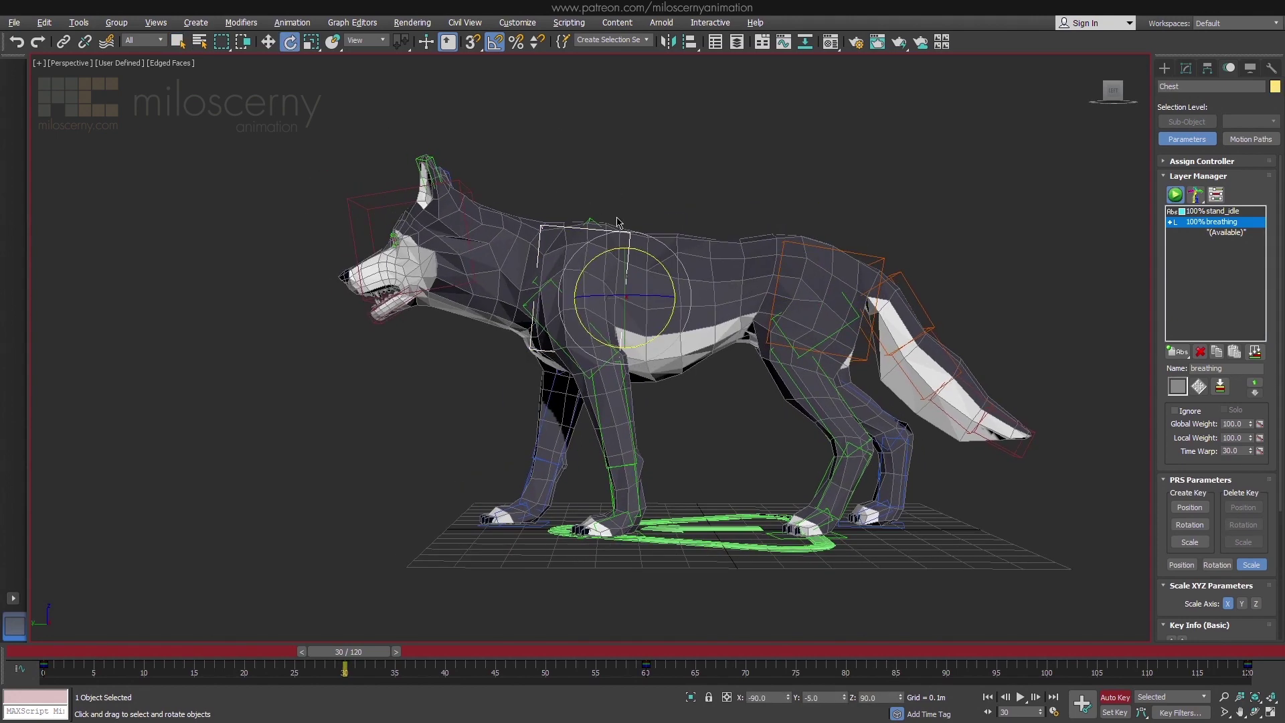
{"action": "left_click_drag", "start_coordinate": [669, 277], "coordinate": [628, 277]}
Copy the pelvis and chest keys from frame 30 to frame 90 and play back the animation.
{"action": "key", "text": "w"}
{"action": "middle_click_drag", "start_coordinate": [631, 277], "coordinate": [641, 282], "text": "alt"}
{"action": "left_click", "coordinate": [825, 251], "text": "ctrl"}
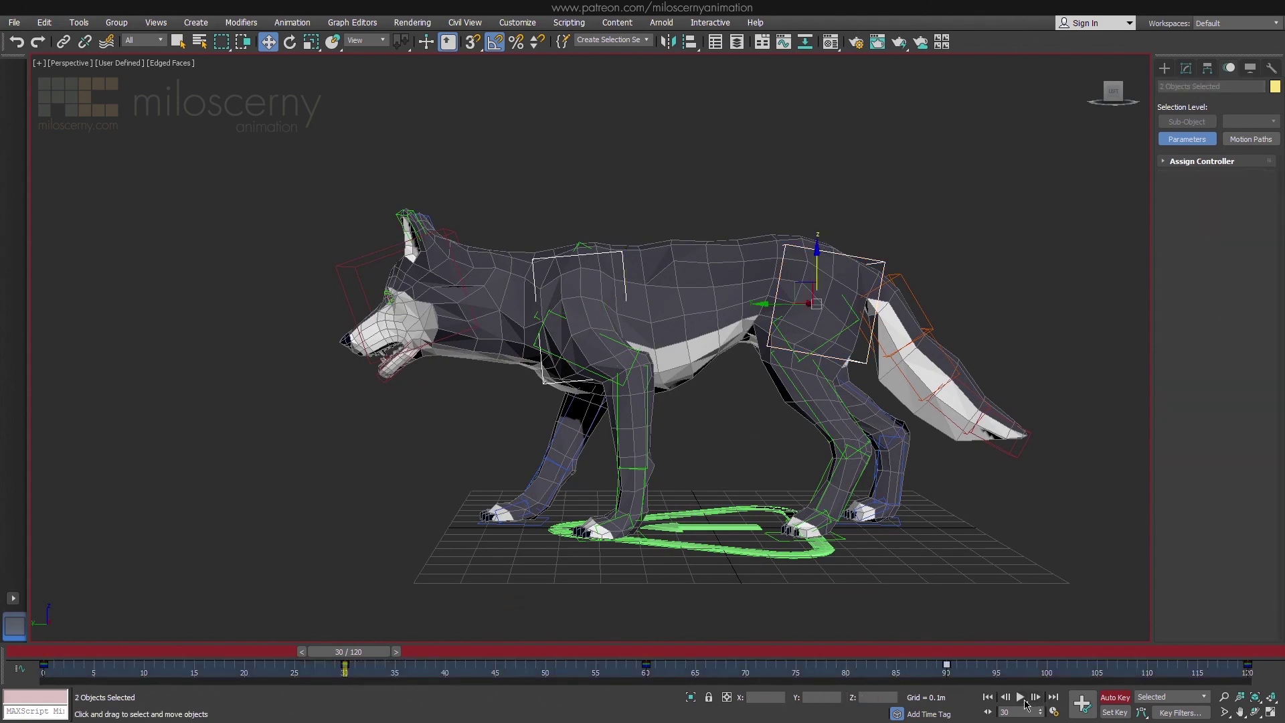
{"action": "left_click", "coordinate": [1020, 698]}
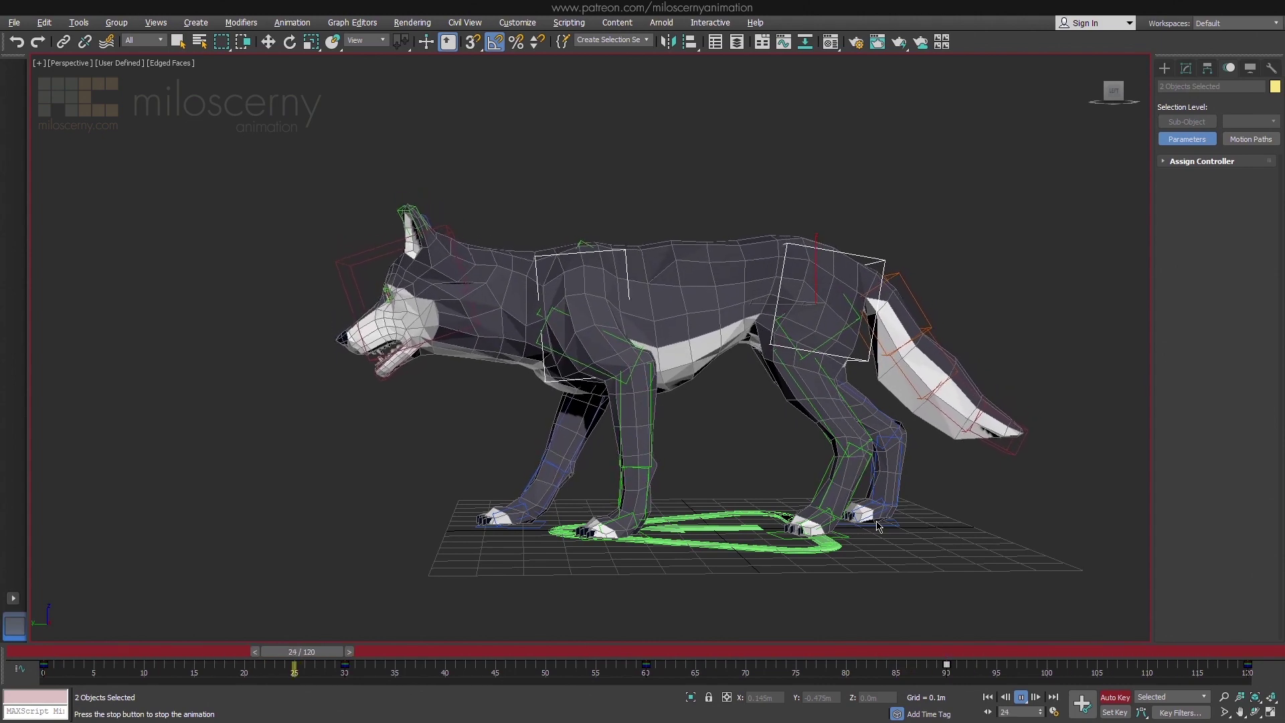
Readjust the chest's rotation at frame 30, setting its Y angle to about 2.4 degrees, and play back the animation.
{"action": "left_click", "coordinate": [348, 652]}
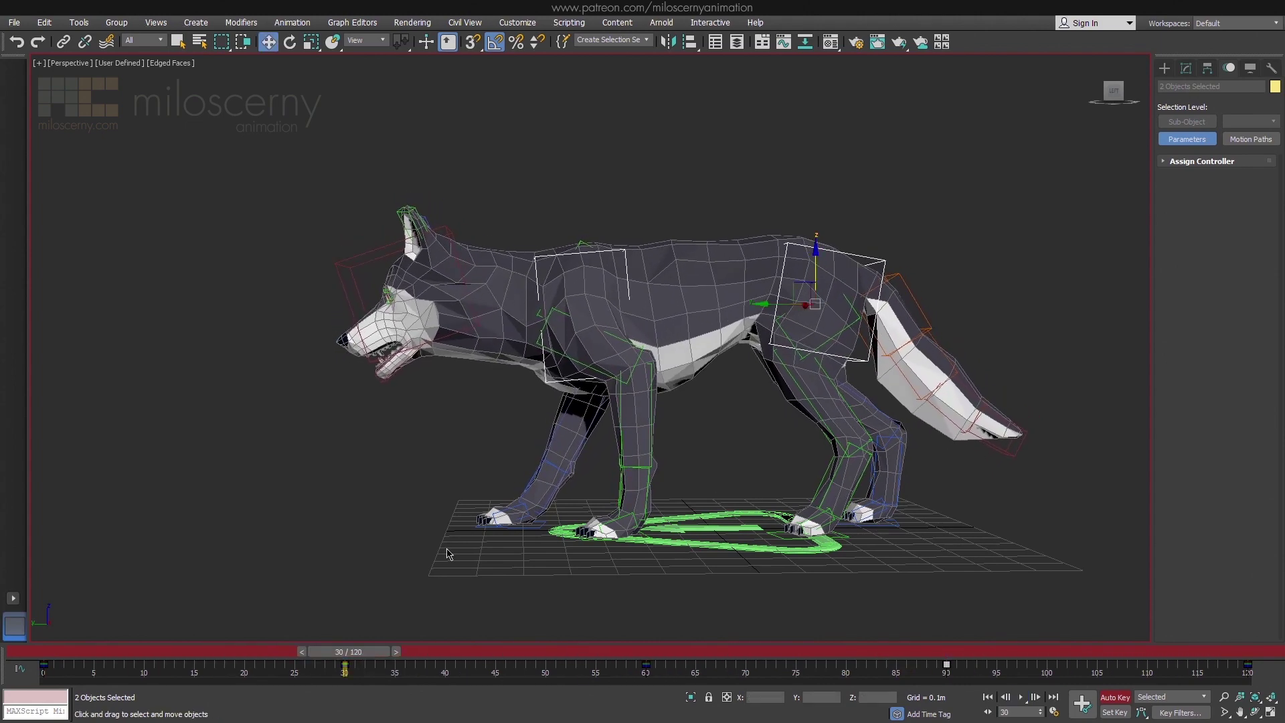
{"action": "left_click", "coordinate": [628, 253]}
{"action": "key", "text": "e"}
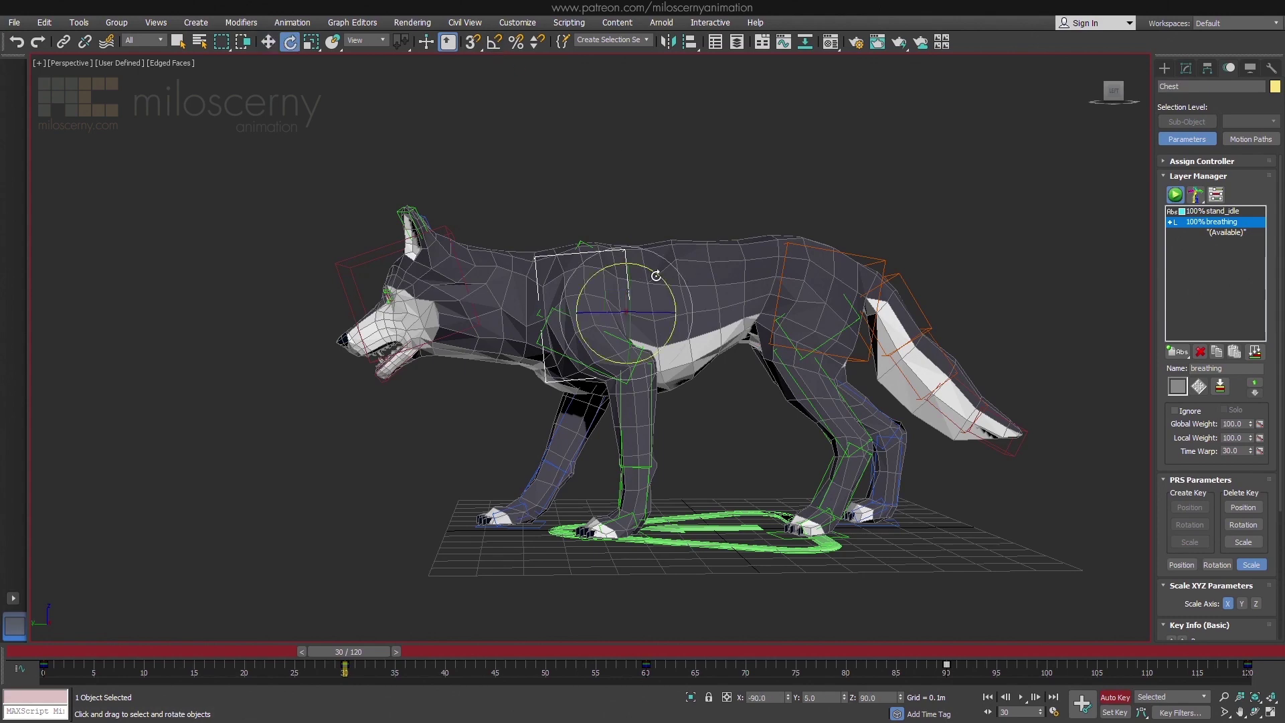
{"action": "left_click_drag", "start_coordinate": [654, 269], "coordinate": [661, 277]}
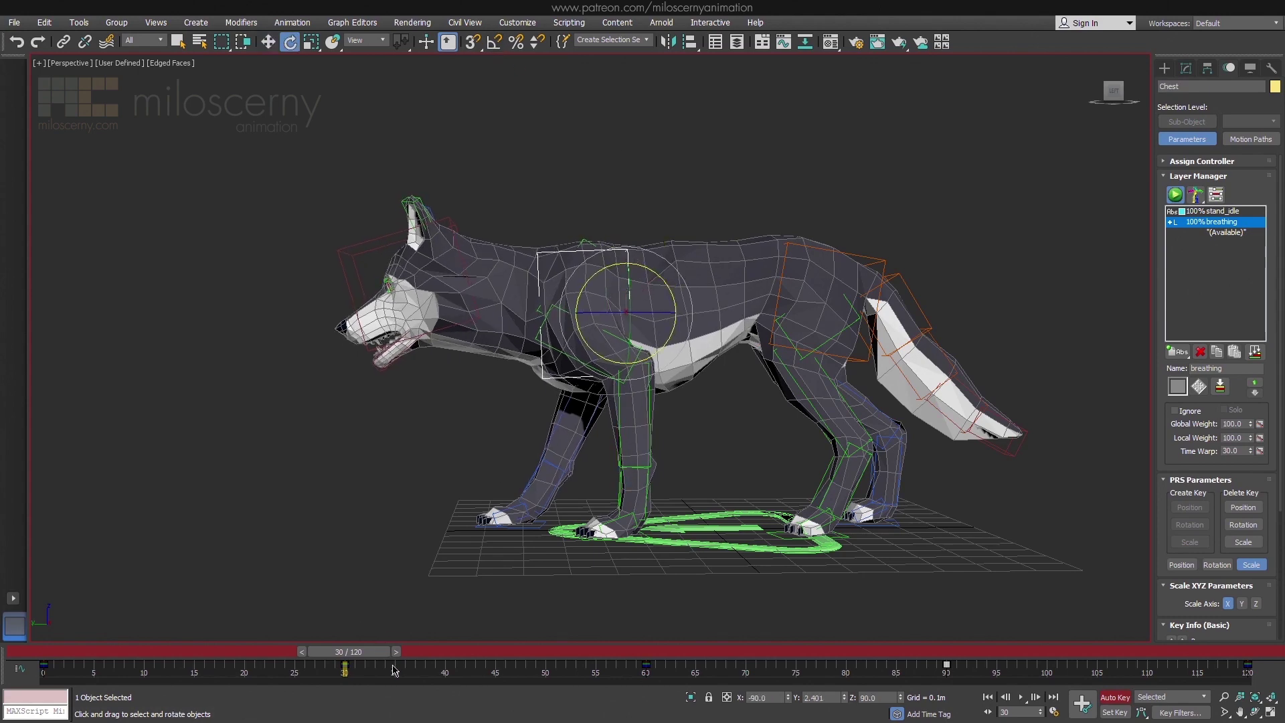
{"action": "left_click", "coordinate": [1022, 699]}
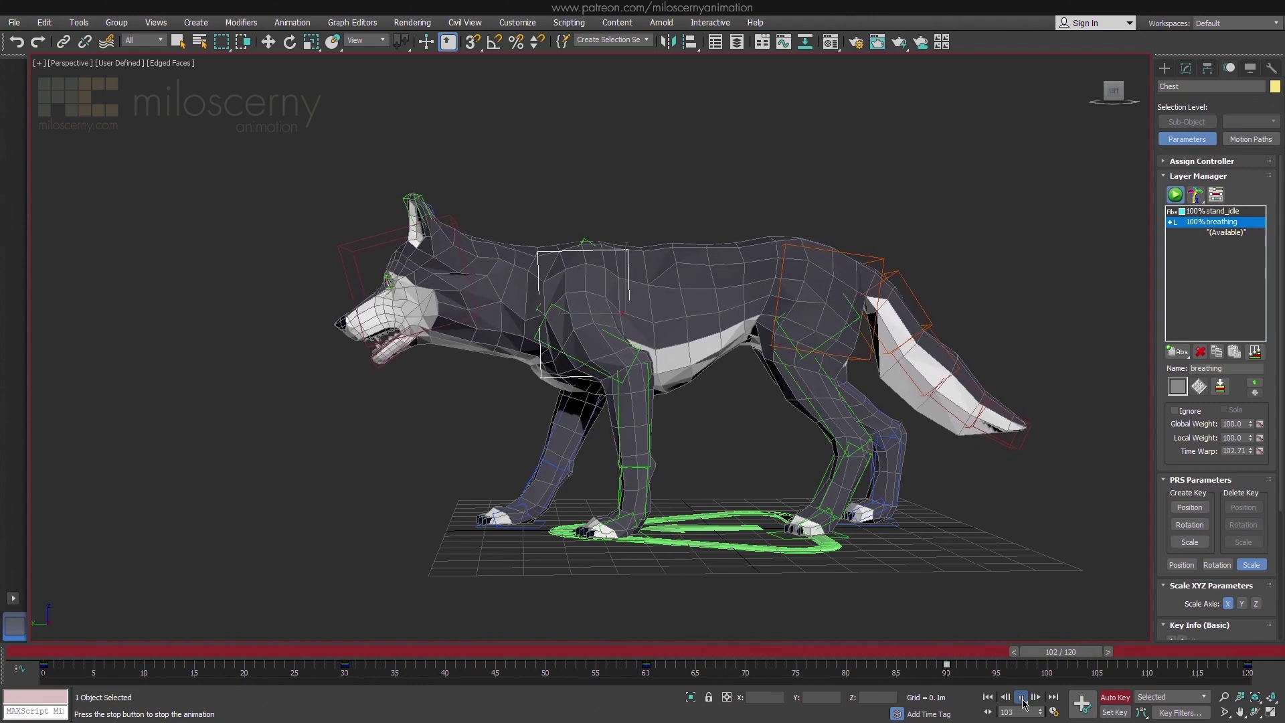
{"action": "left_click", "coordinate": [1022, 700]}
At frame 30, rotate the two neck bones about 3.5 degrees around their X axis.
{"action": "middle_click_drag", "start_coordinate": [643, 375], "coordinate": [665, 377]}
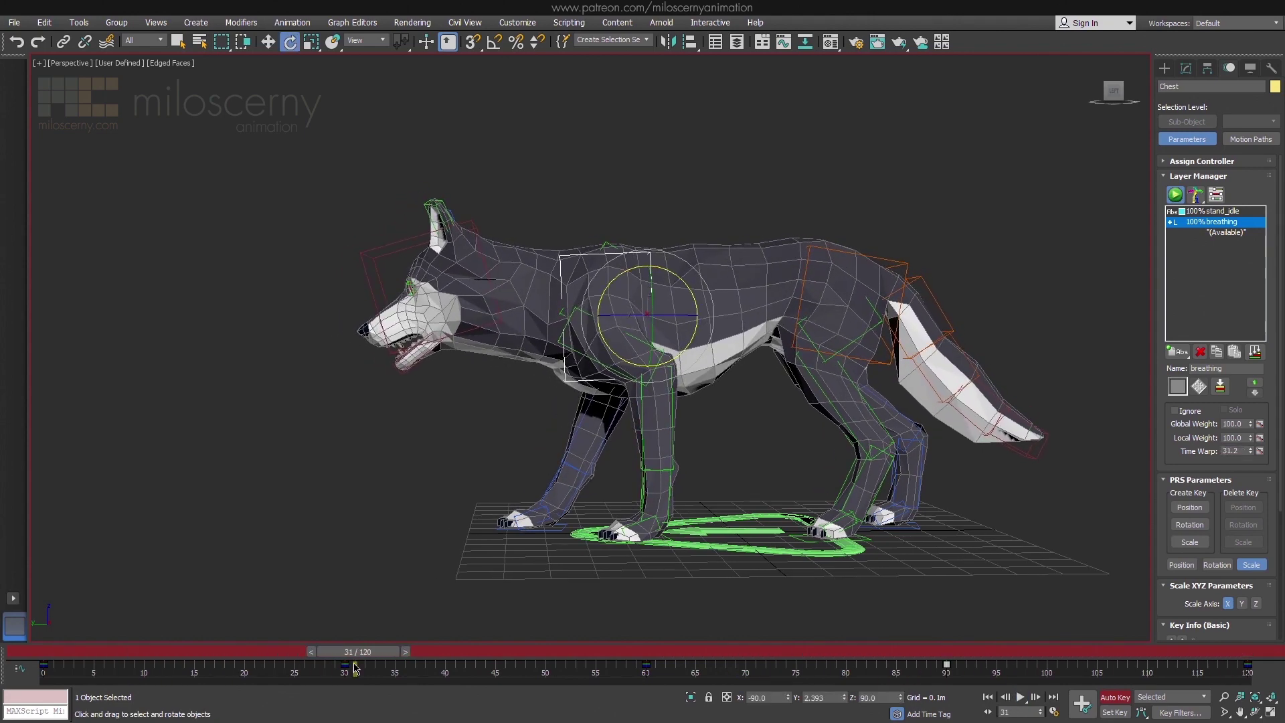
{"action": "key", "text": "comma"}
{"action": "key", "text": "F3"}
{"action": "left_click_drag", "start_coordinate": [516, 223], "coordinate": [550, 393]}
{"action": "key", "text": "F3"}
{"action": "middle_click_drag", "start_coordinate": [550, 396], "coordinate": [573, 397]}
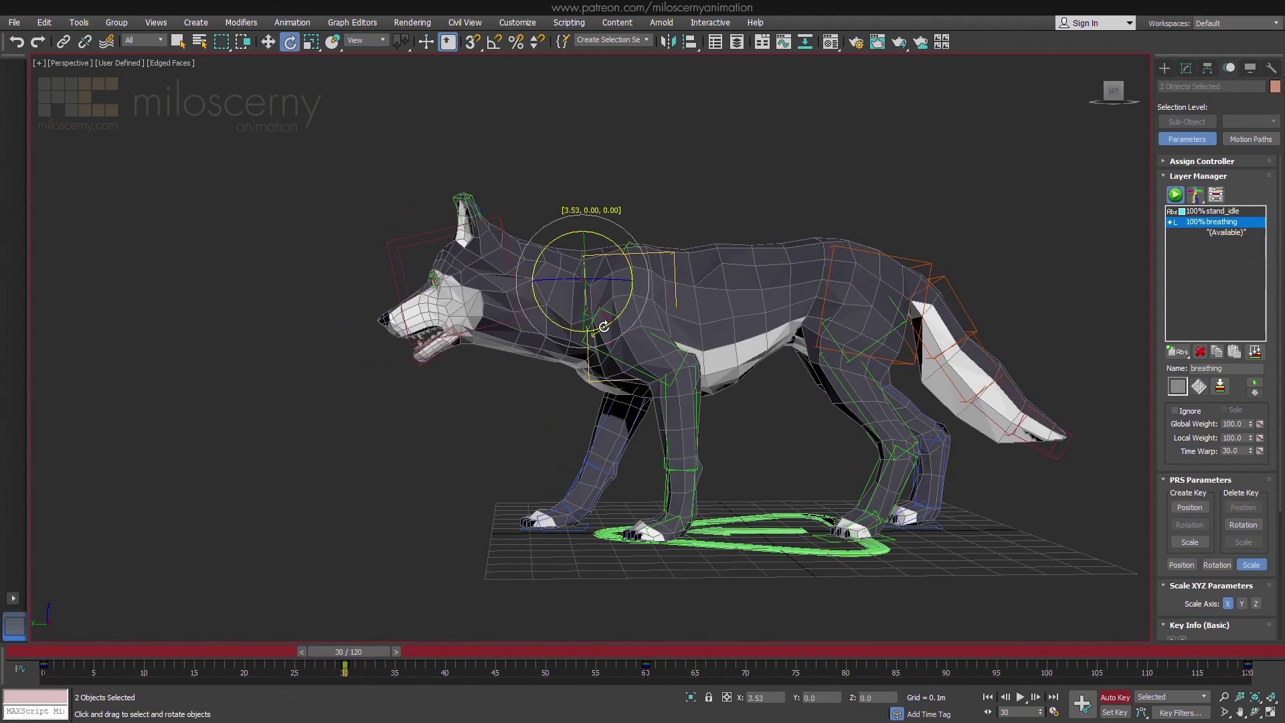
Copy the neck bones' keys from frame 30 to frame 90 and play back the animation.
{"action": "left_click_drag", "start_coordinate": [391, 667], "coordinate": [319, 684]}
{"action": "left_click_drag", "start_coordinate": [961, 680], "coordinate": [947, 681], "text": "shift"}
{"action": "left_click", "coordinate": [1021, 697]}
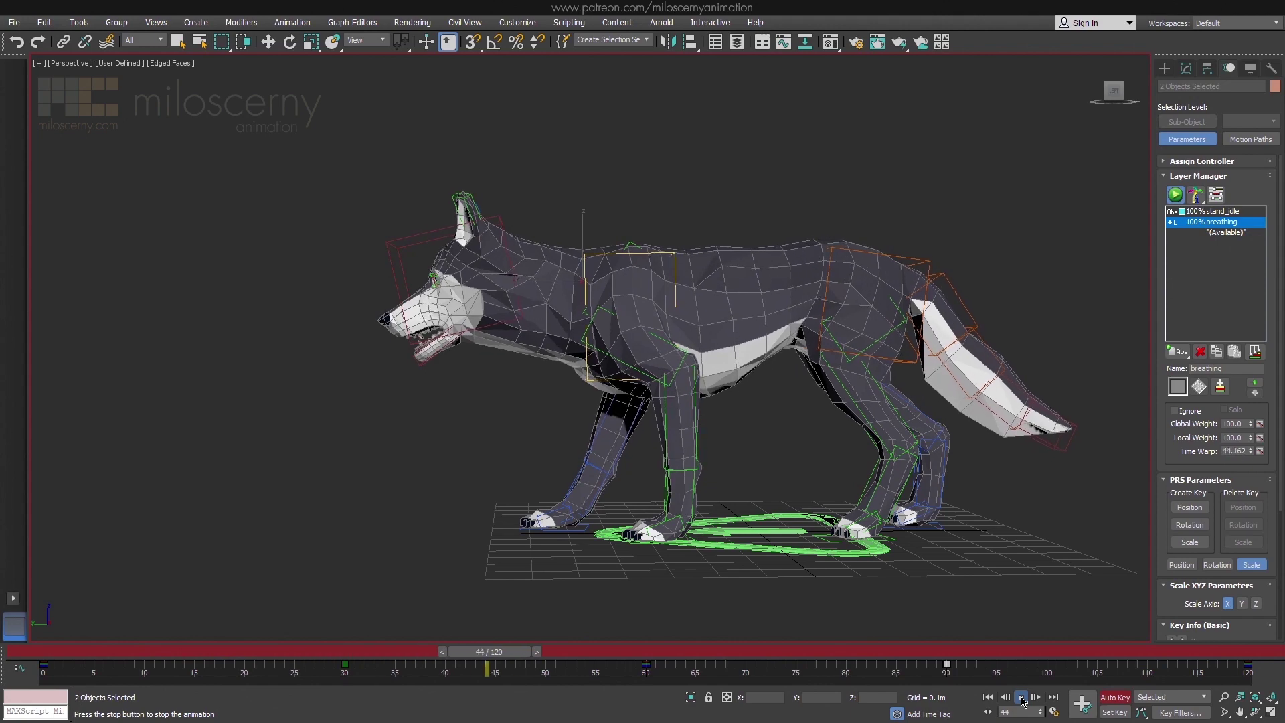
{"action": "left_click", "coordinate": [1020, 697]}
Add the chest and pelvis to the neck bone selection and open their curves in the Curve Editor.
{"action": "key", "text": "e"}
{"action": "scroll", "coordinate": [681, 479], "scroll_direction": "down", "scroll_amount": 3}
{"action": "key", "text": "F3"}
{"action": "middle_click_drag", "start_coordinate": [685, 470], "coordinate": [724, 443], "text": "alt"}
{"action": "left_click", "coordinate": [603, 300], "text": "ctrl"}
{"action": "left_click", "coordinate": [723, 299], "text": "ctrl"}
{"action": "middle_click_drag", "start_coordinate": [724, 443], "coordinate": [725, 423]}
{"action": "left_click_drag", "start_coordinate": [532, 653], "coordinate": [502, 652]}
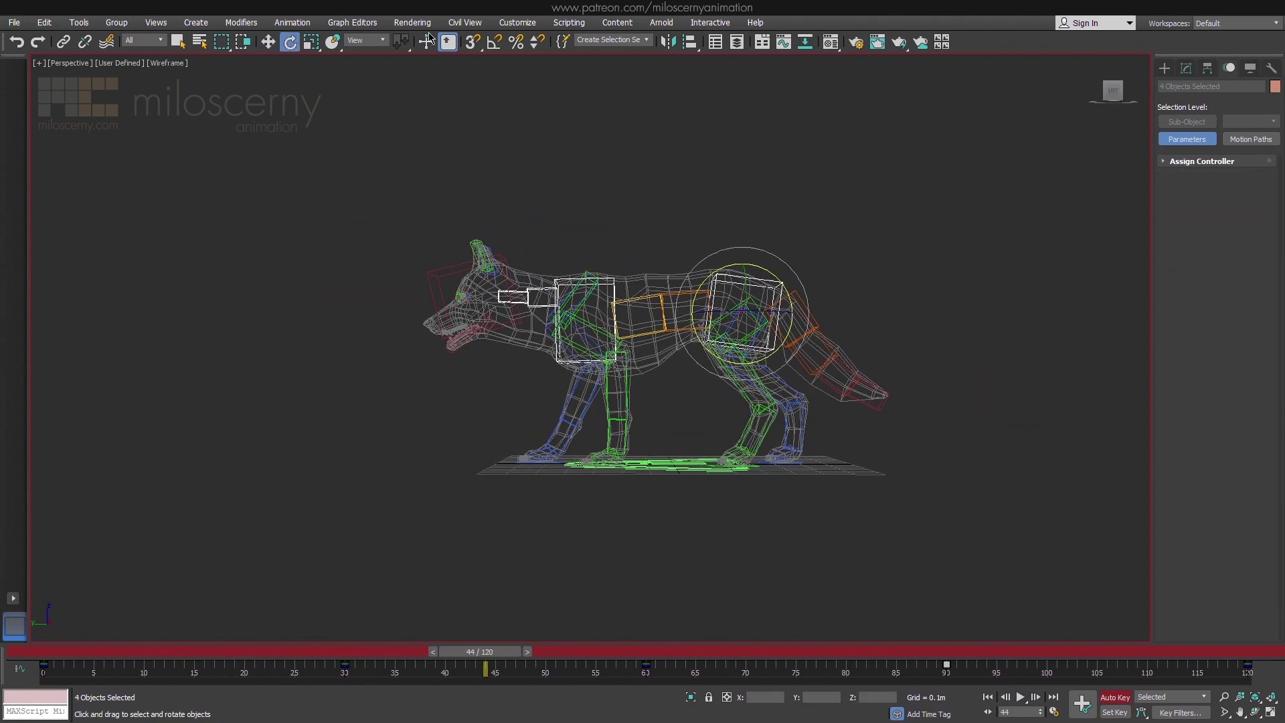
{"action": "left_click", "coordinate": [352, 22]}
{"action": "left_click", "coordinate": [365, 40]}
{"action": "scroll", "coordinate": [223, 519], "scroll_direction": "down", "scroll_amount": 5}
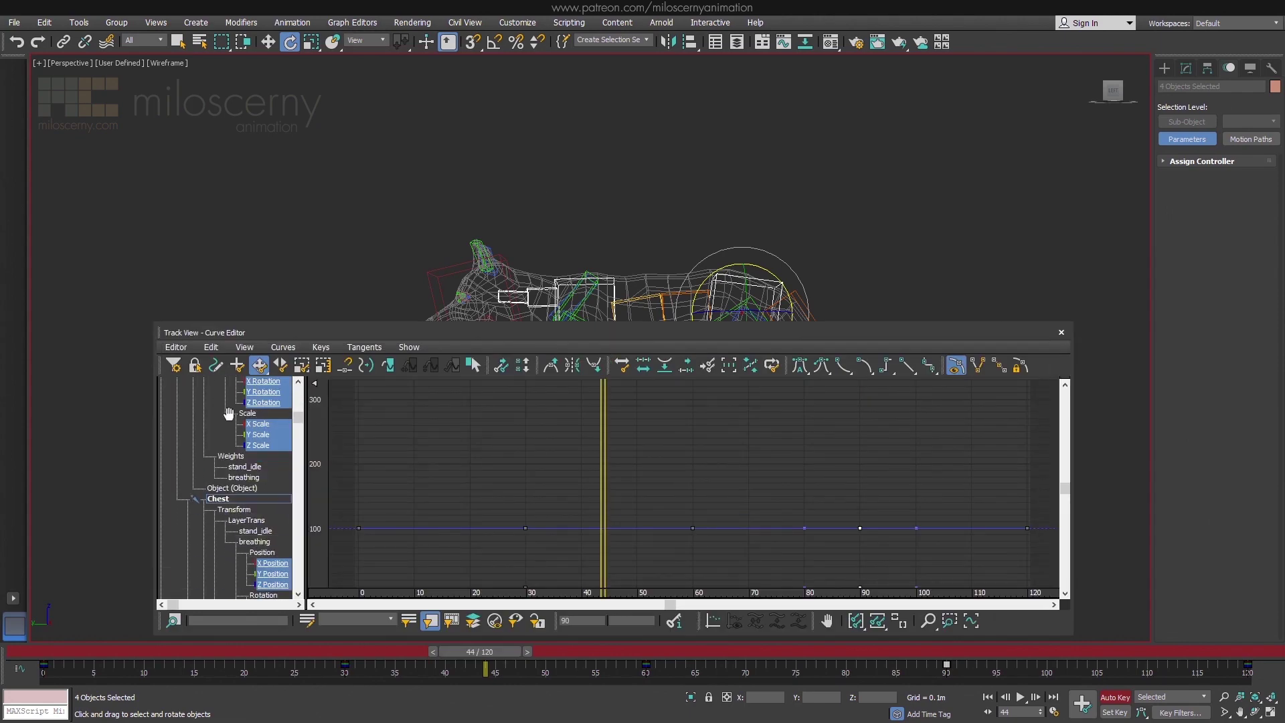
Set the out-of-range types of the pelvis, chest and neck curves so the motion repeats beyond the keyed range.
{"action": "left_click", "coordinate": [211, 346]}
{"action": "mouse_move", "coordinate": [241, 427]}
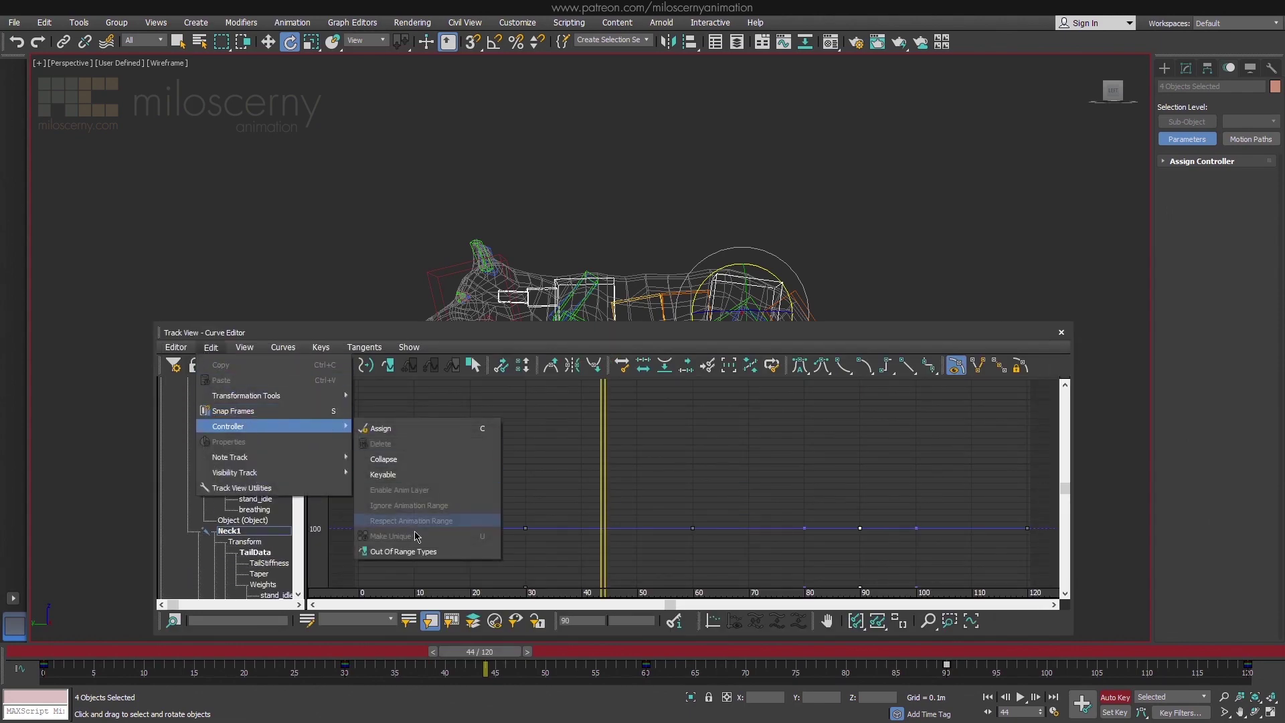
{"action": "left_click", "coordinate": [428, 519]}
{"action": "left_click", "coordinate": [365, 360]}
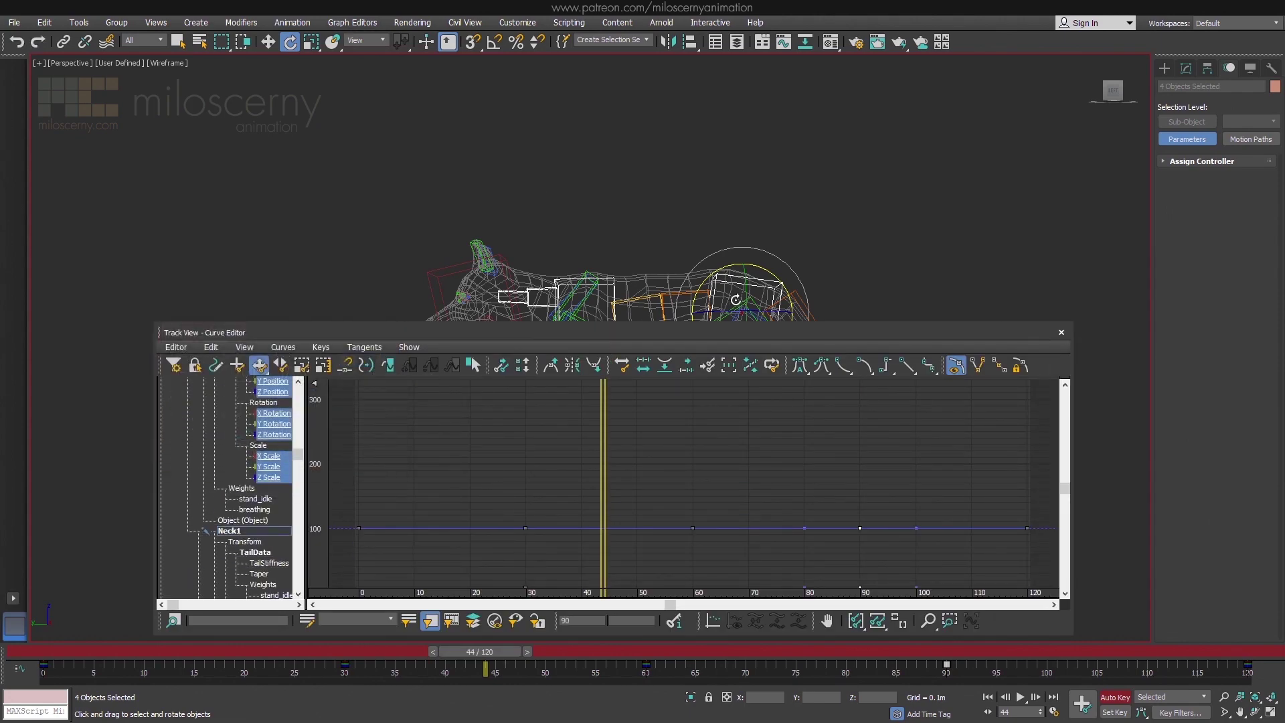
Shift all keys of the two neck bones 5 frames later and play back the animation.
{"action": "middle_click_drag", "start_coordinate": [736, 300], "coordinate": [763, 208]}
{"action": "key", "text": "F3"}
{"action": "left_click", "coordinate": [624, 119]}
{"action": "key", "text": "F3"}
{"action": "left_click", "coordinate": [547, 150]}
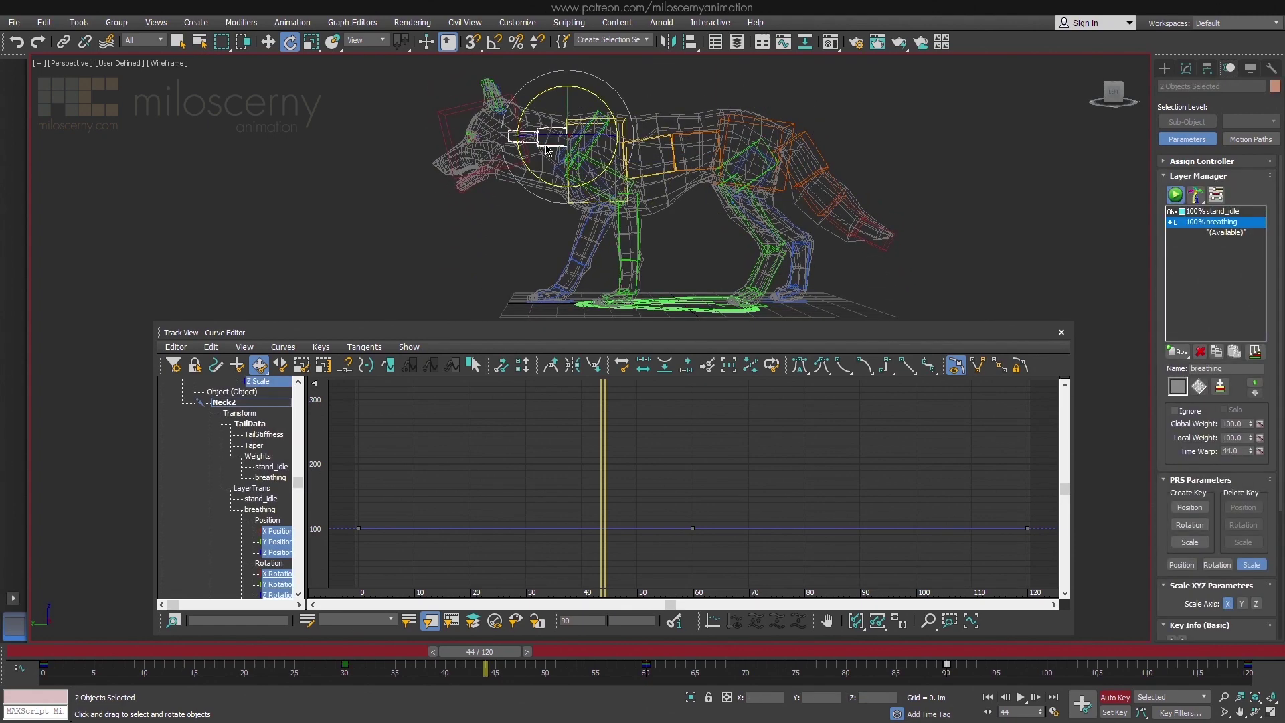
{"action": "key", "text": "F3"}
{"action": "mouse_move", "coordinate": [1256, 675]}
{"action": "left_mouse_down"}
{"action": "mouse_move", "coordinate": [34, 677]}
{"action": "mouse_move", "coordinate": [115, 683]}
{"action": "left_mouse_up"}
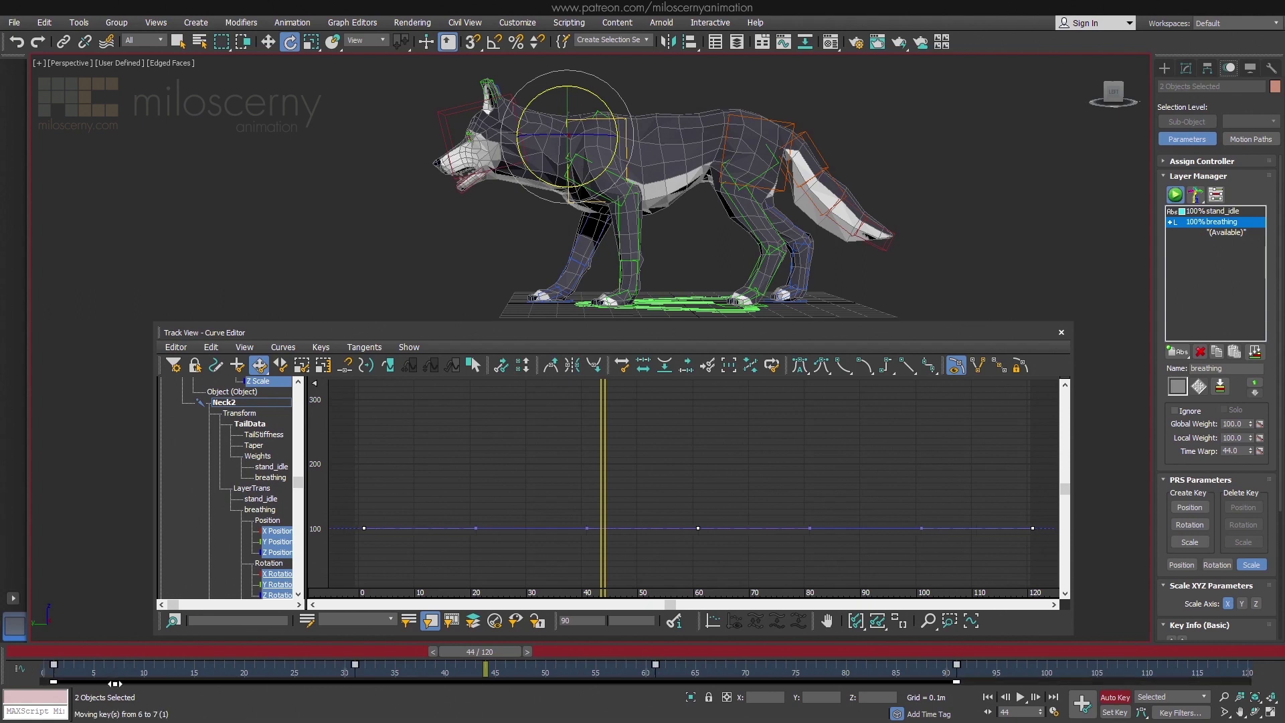
{"action": "left_click", "coordinate": [1019, 699]}
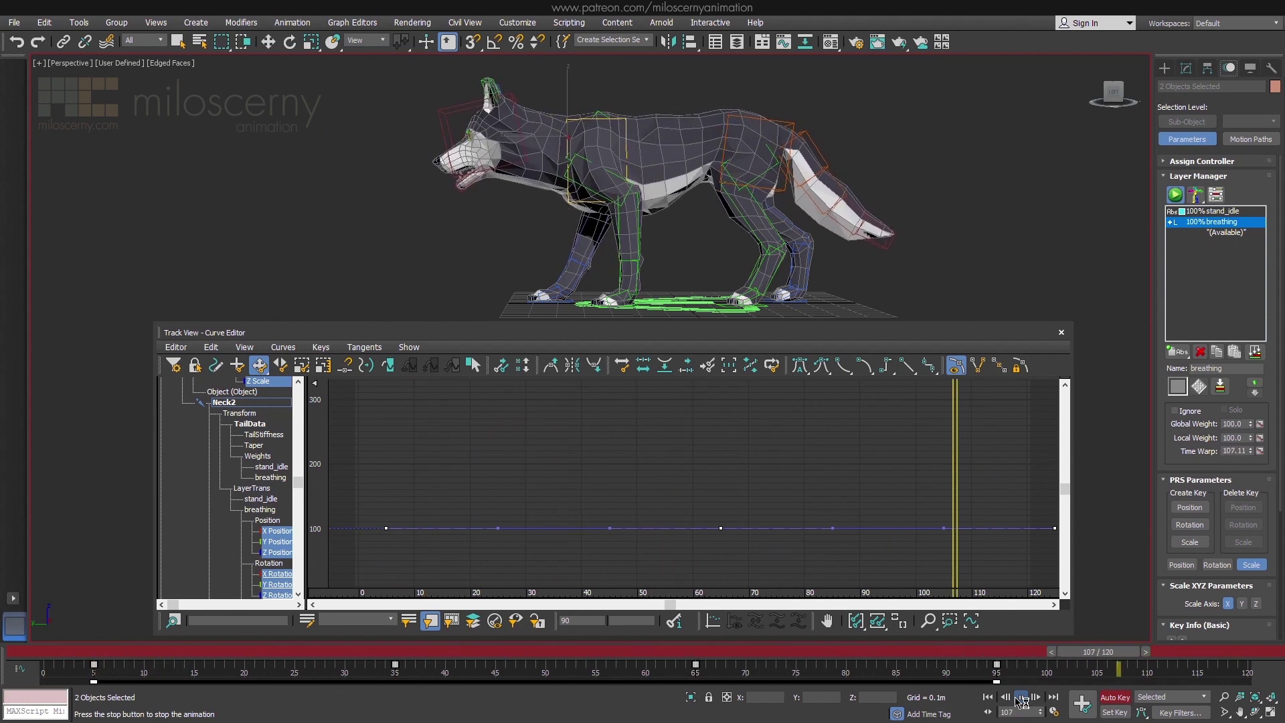
{"action": "left_click", "coordinate": [1016, 699]}
Shift all of the pelvis keys 3 frames later, play back the animation and return to frame 0.
{"action": "left_click", "coordinate": [786, 179]}
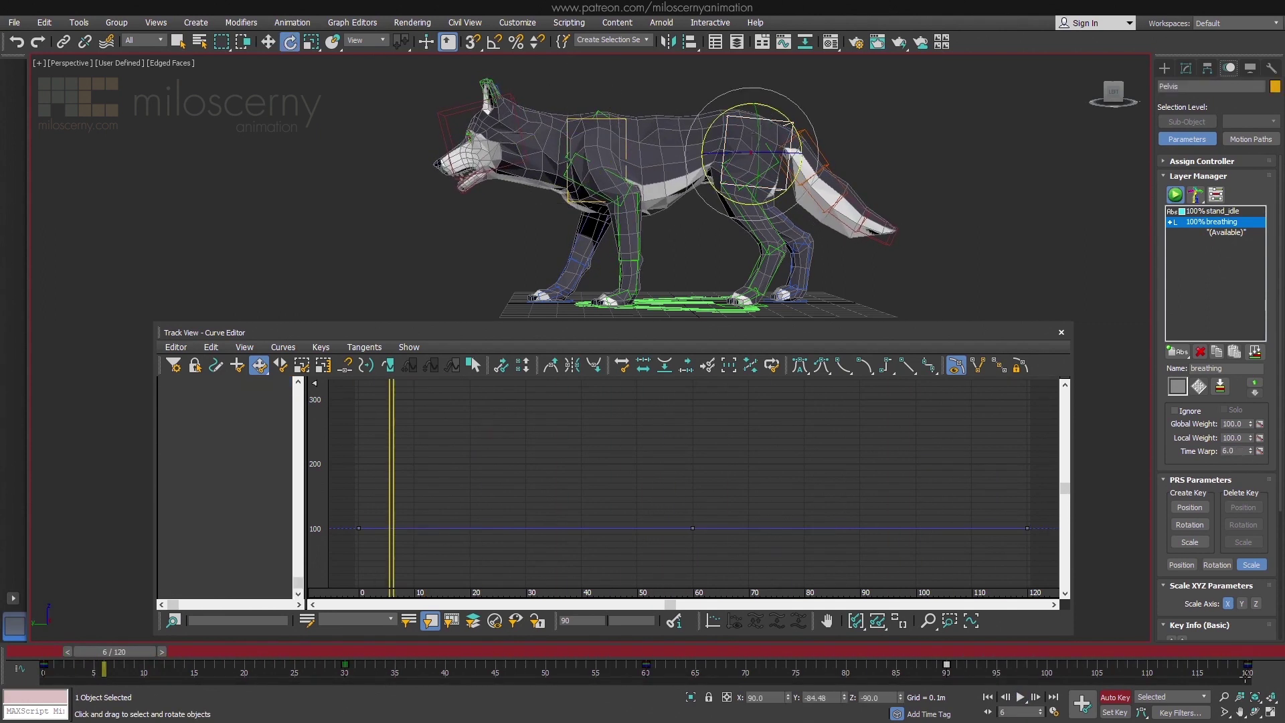
{"action": "left_click_drag", "start_coordinate": [1265, 675], "coordinate": [36, 672]}
{"action": "left_click_drag", "start_coordinate": [75, 680], "coordinate": [87, 679]}
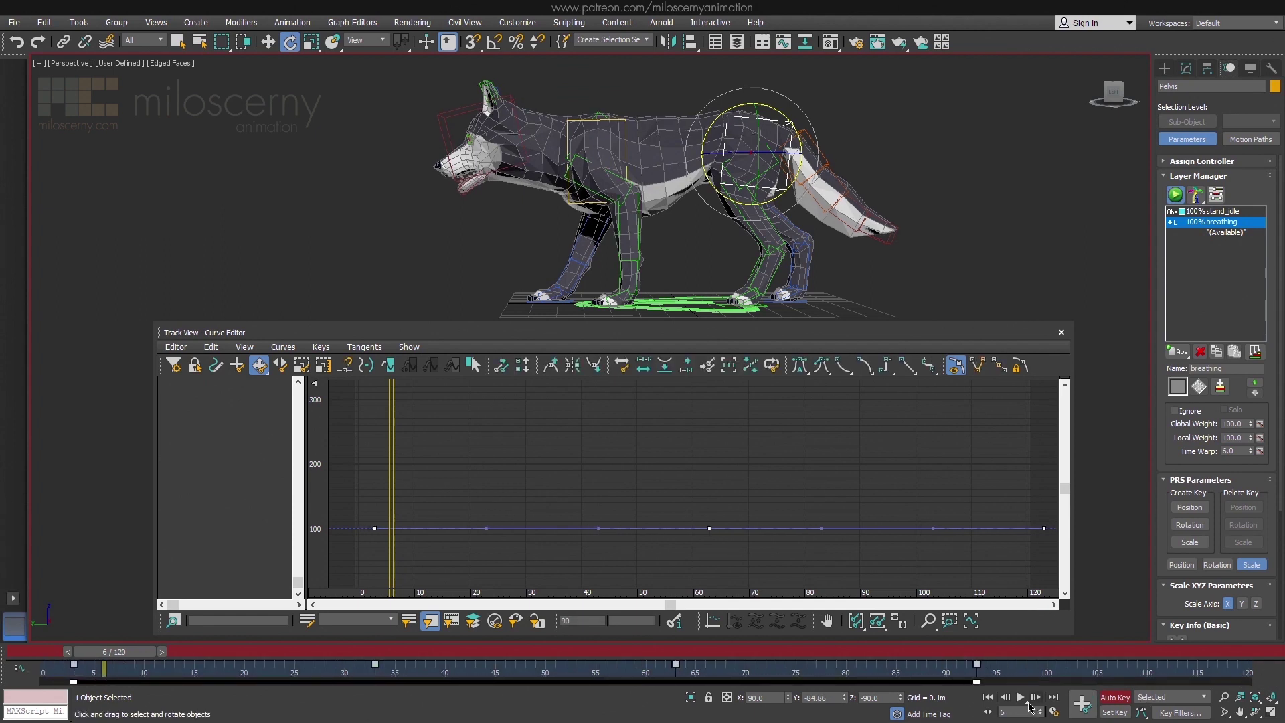
{"action": "left_click", "coordinate": [1019, 698]}
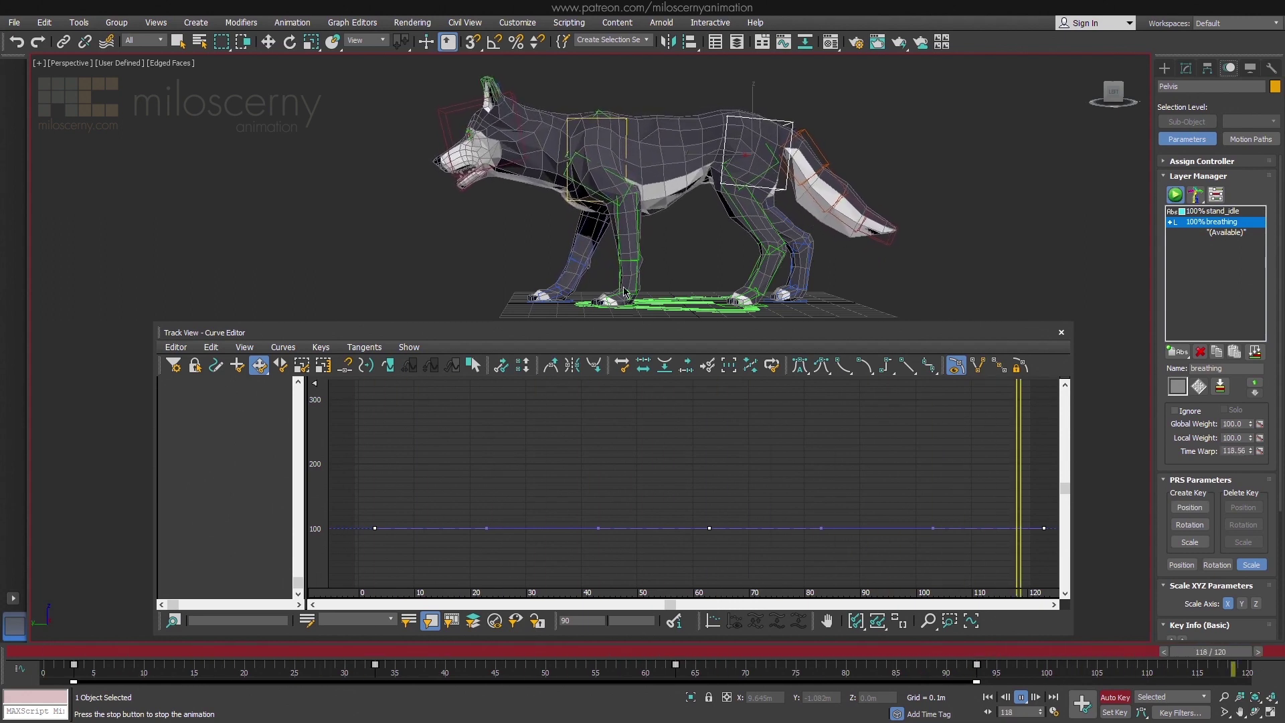
{"action": "key", "text": "Home"}
{"action": "key", "text": "e"}
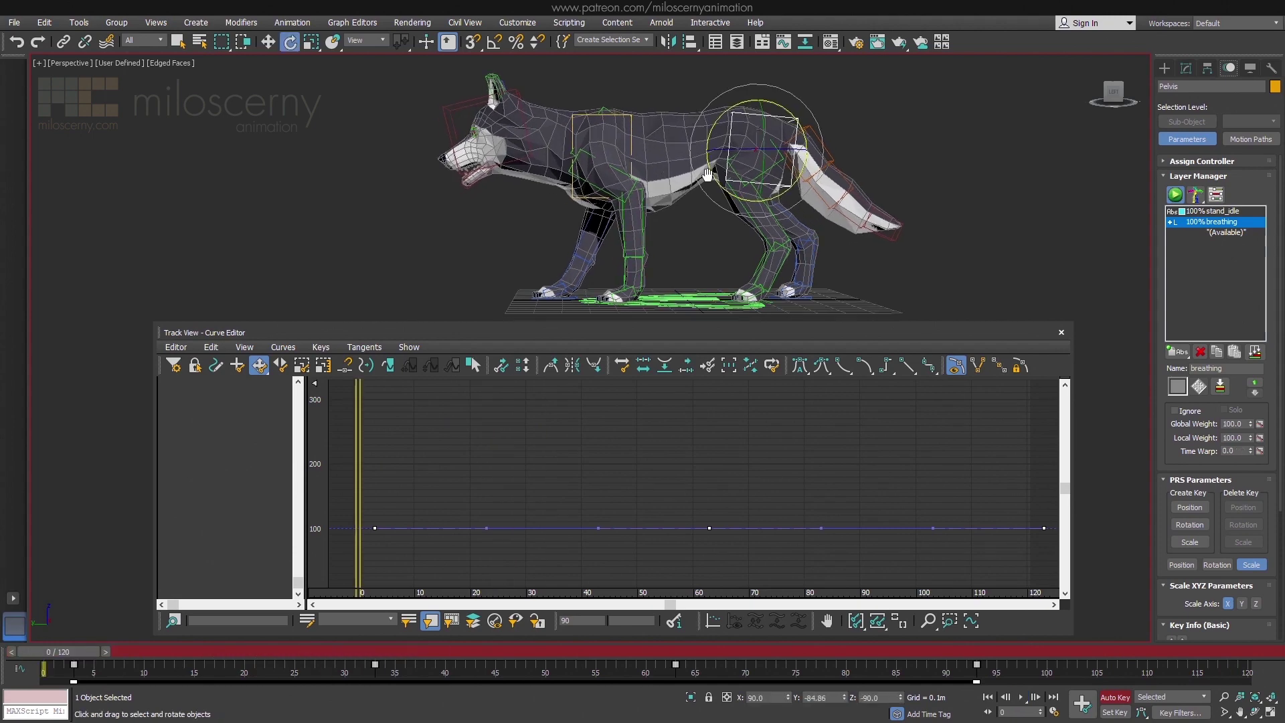
Select the pelvis, chest and both neck bones together and frame their breathing curves in the Curve Editor.
{"action": "left_click", "coordinate": [632, 115], "text": "ctrl"}
{"action": "key", "text": "F3"}
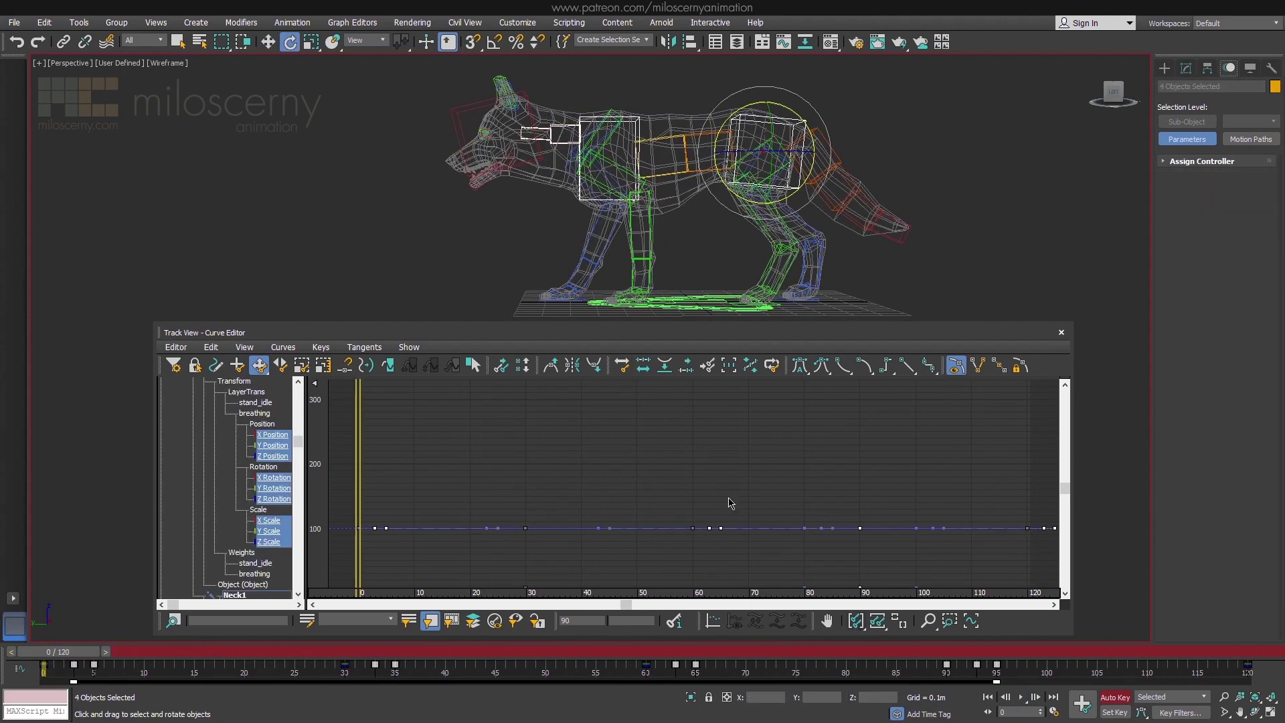
{"action": "middle_click_drag", "start_coordinate": [730, 503], "coordinate": [761, 463]}
{"action": "left_click", "coordinate": [881, 626]}
{"action": "middle_click_drag", "start_coordinate": [852, 569], "coordinate": [849, 513]}
{"action": "middle_click_drag", "start_coordinate": [849, 513], "coordinate": [815, 431], "text": "ctrl+alt"}
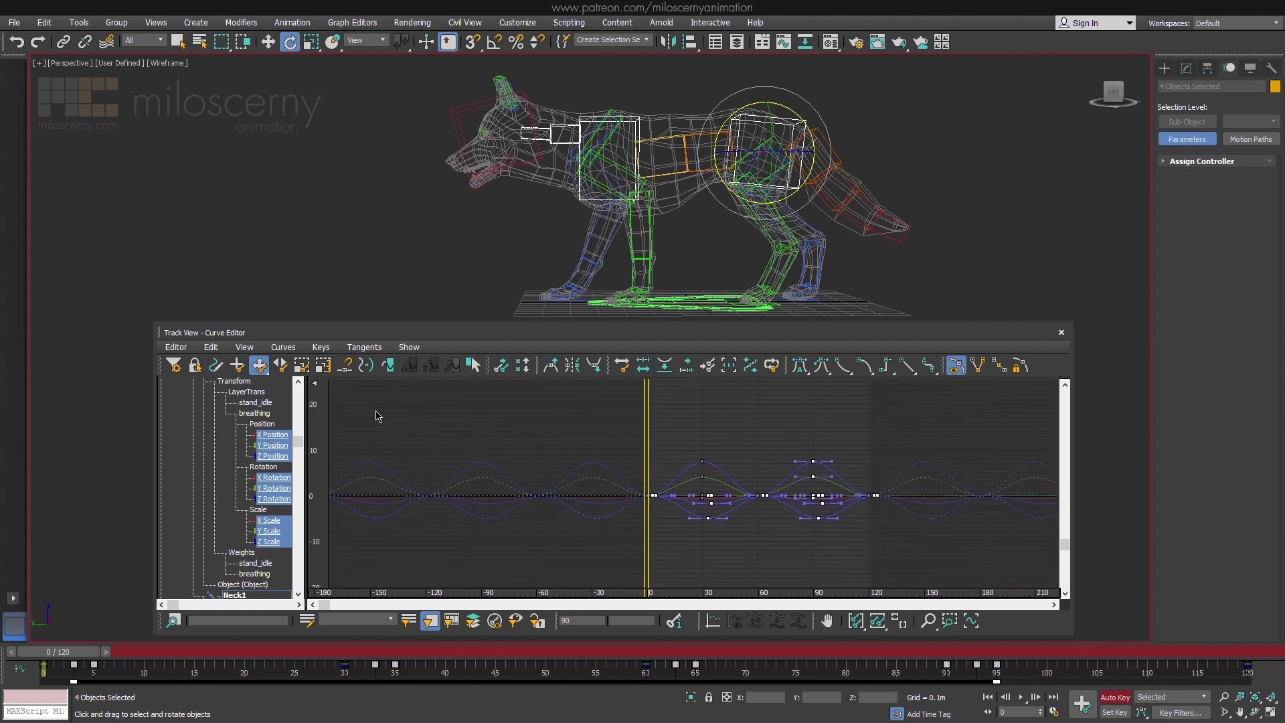
{"action": "middle_click_drag", "start_coordinate": [829, 387], "coordinate": [826, 510]}
{"action": "middle_click_drag", "start_coordinate": [863, 440], "coordinate": [849, 485], "text": "ctrl+alt"}
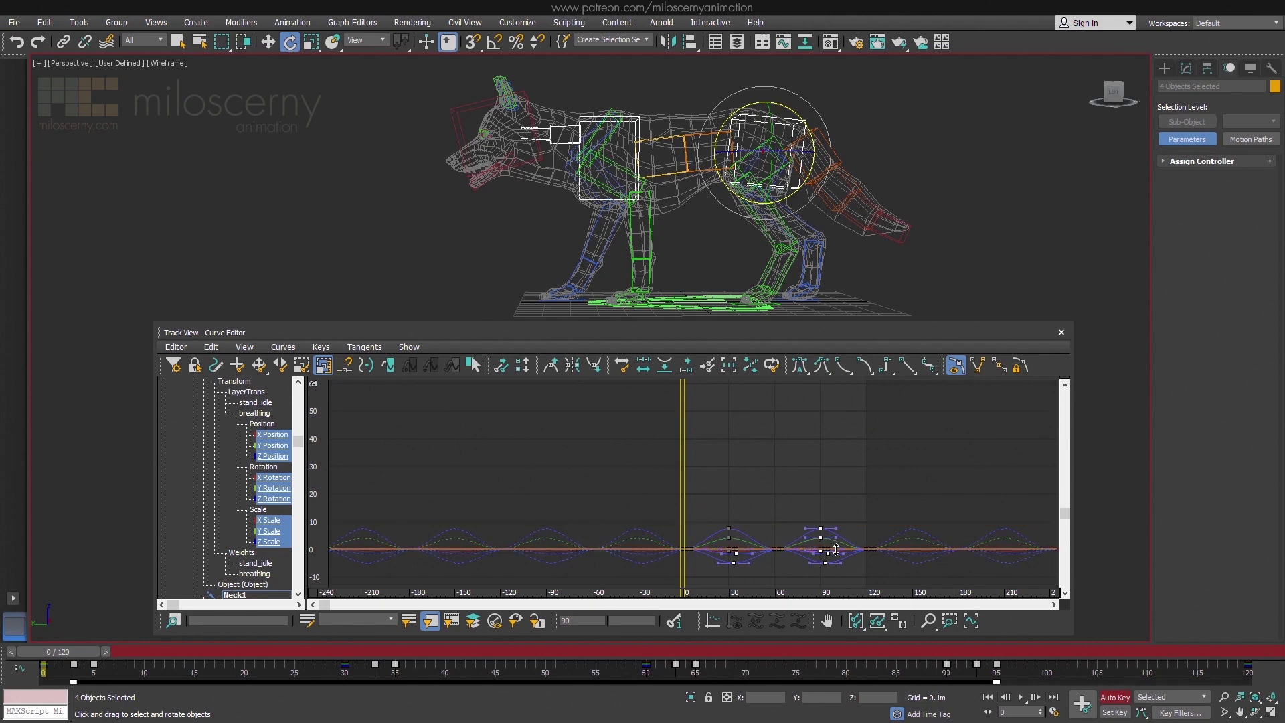
Scale the values of the peak keys around frames 30 and 90 down to about 70% and review the playback.
{"action": "middle_click_drag", "start_coordinate": [934, 524], "coordinate": [885, 409]}
{"action": "middle_click_drag", "start_coordinate": [886, 465], "coordinate": [909, 395], "text": "ctrl+alt"}
{"action": "middle_click_drag", "start_coordinate": [874, 432], "coordinate": [947, 577]}
{"action": "middle_click_drag", "start_coordinate": [883, 500], "coordinate": [909, 528], "text": "ctrl+alt"}
{"action": "middle_click_drag", "start_coordinate": [909, 519], "coordinate": [896, 540], "text": "ctrl+alt"}
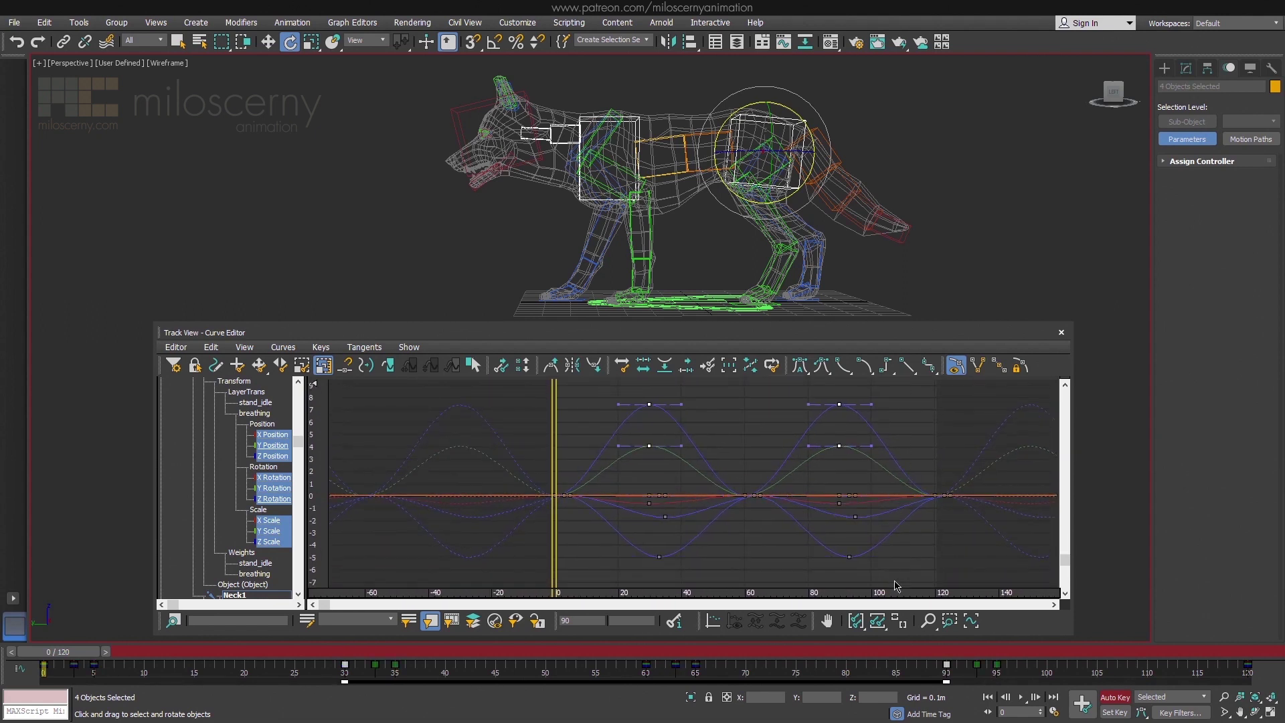
{"action": "left_click_drag", "start_coordinate": [622, 501], "coordinate": [621, 501], "text": "ctrl"}
{"action": "middle_click_drag", "start_coordinate": [799, 550], "coordinate": [788, 530]}
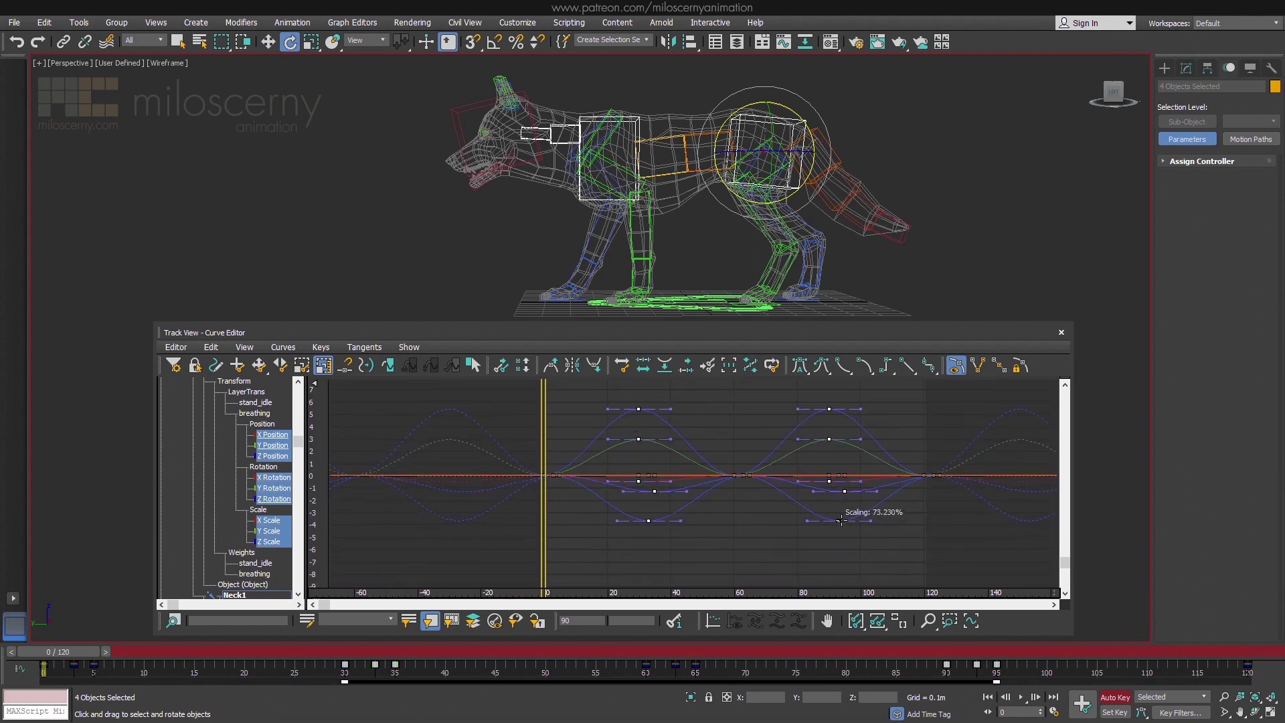
{"action": "left_click", "coordinate": [1021, 697]}
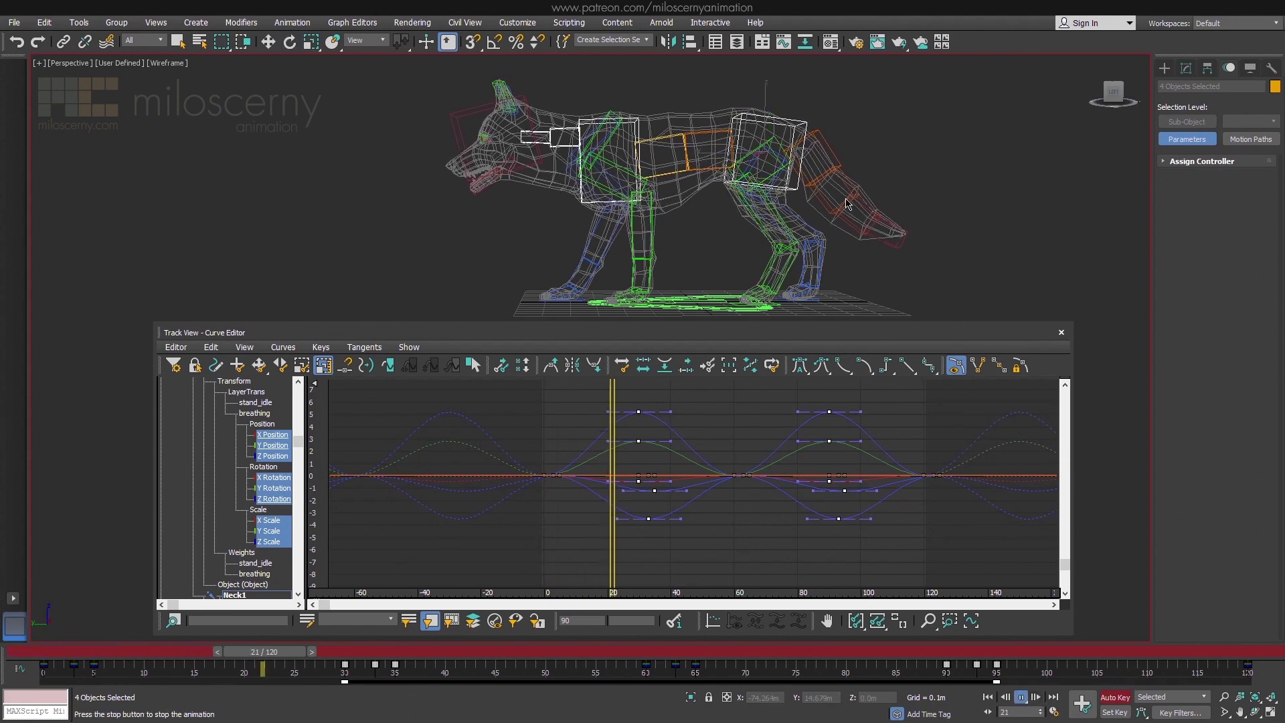
{"action": "key", "text": "F3"}
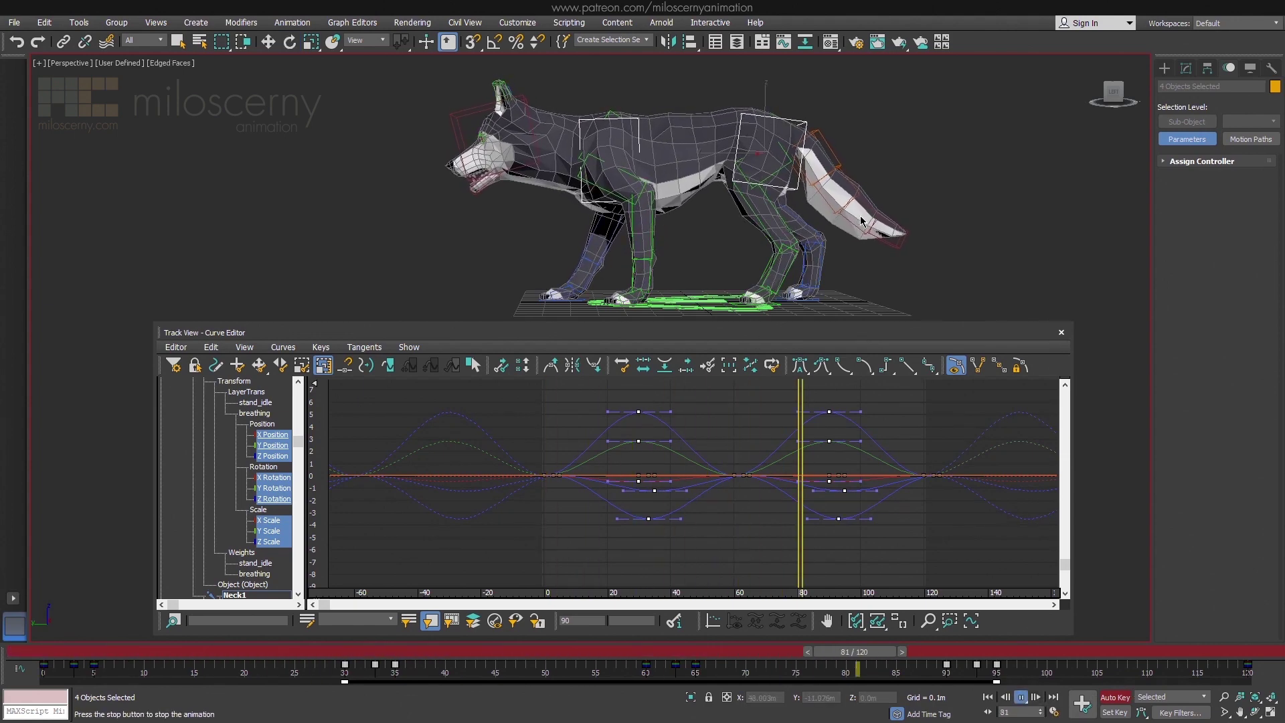
{"action": "key", "text": "F3"}
{"action": "key", "text": "F3"}
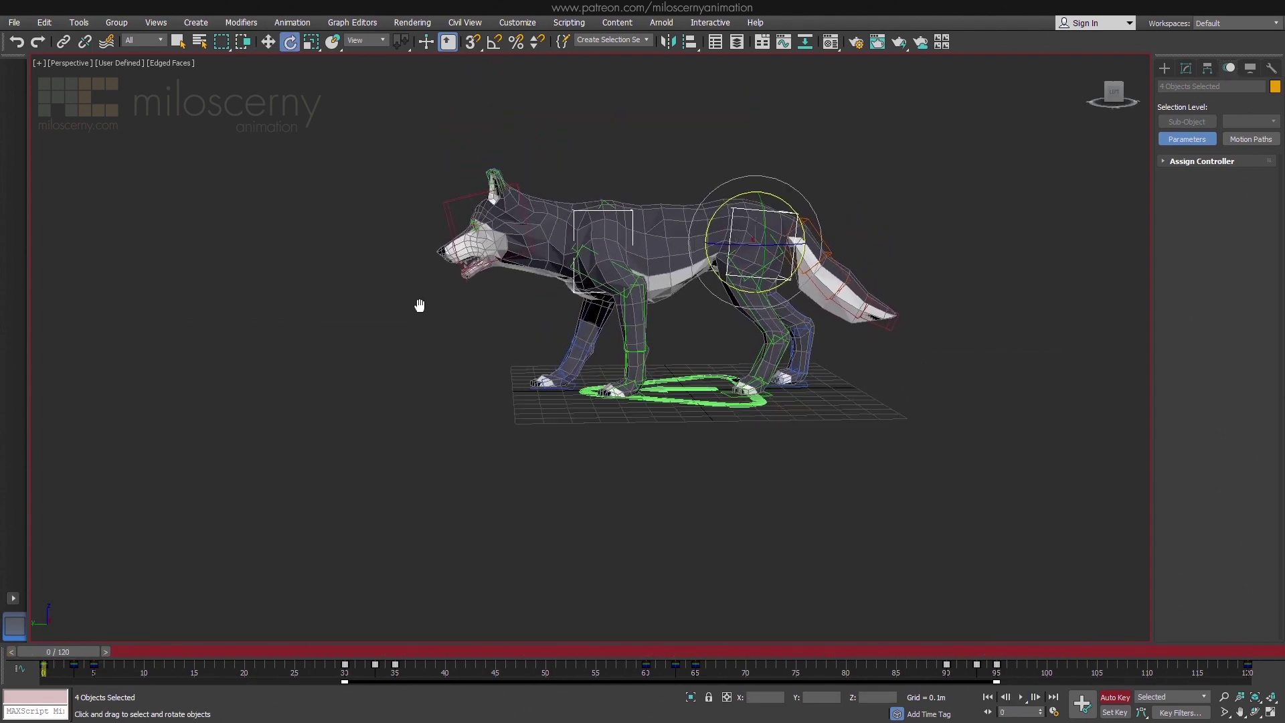
Rotate the jaw about 5 degrees further open at frame 30, copy that key to frame 90 and review the playback.
{"action": "left_click", "coordinate": [462, 261]}
{"action": "scroll", "coordinate": [638, 373], "scroll_direction": "up", "scroll_amount": 2}
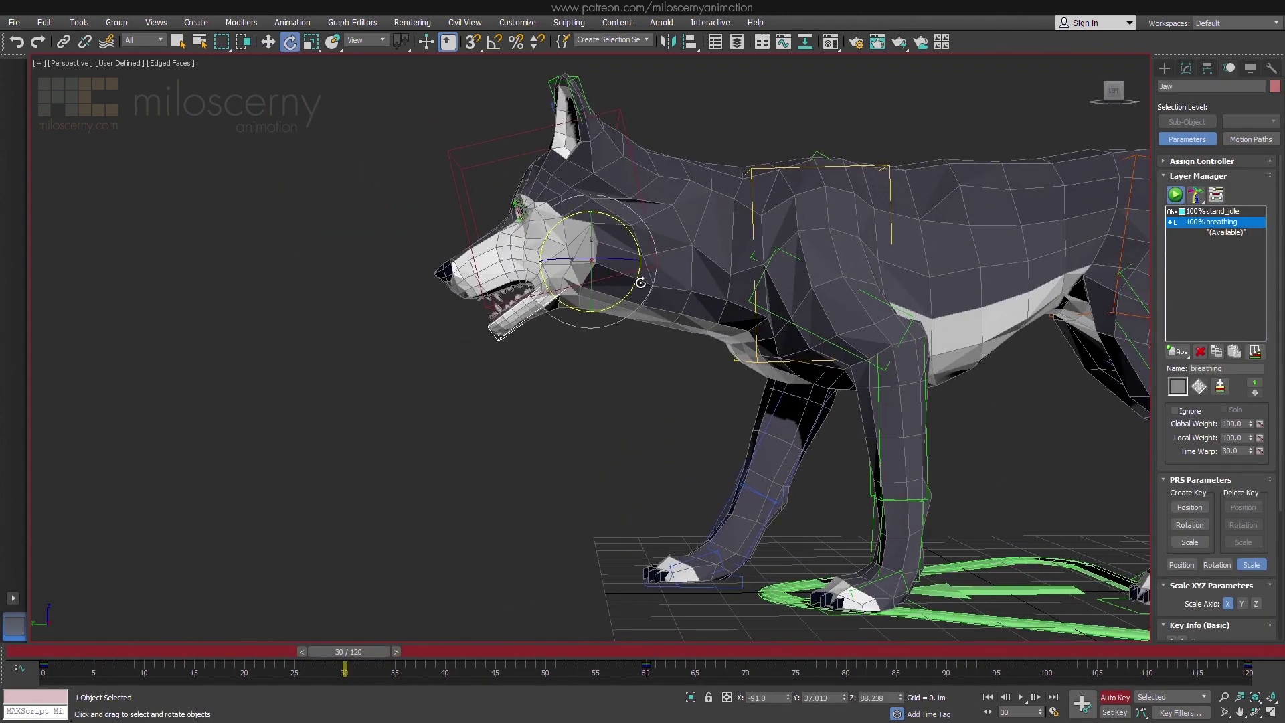
{"action": "left_click_drag", "start_coordinate": [345, 666], "coordinate": [957, 666], "text": "shift"}
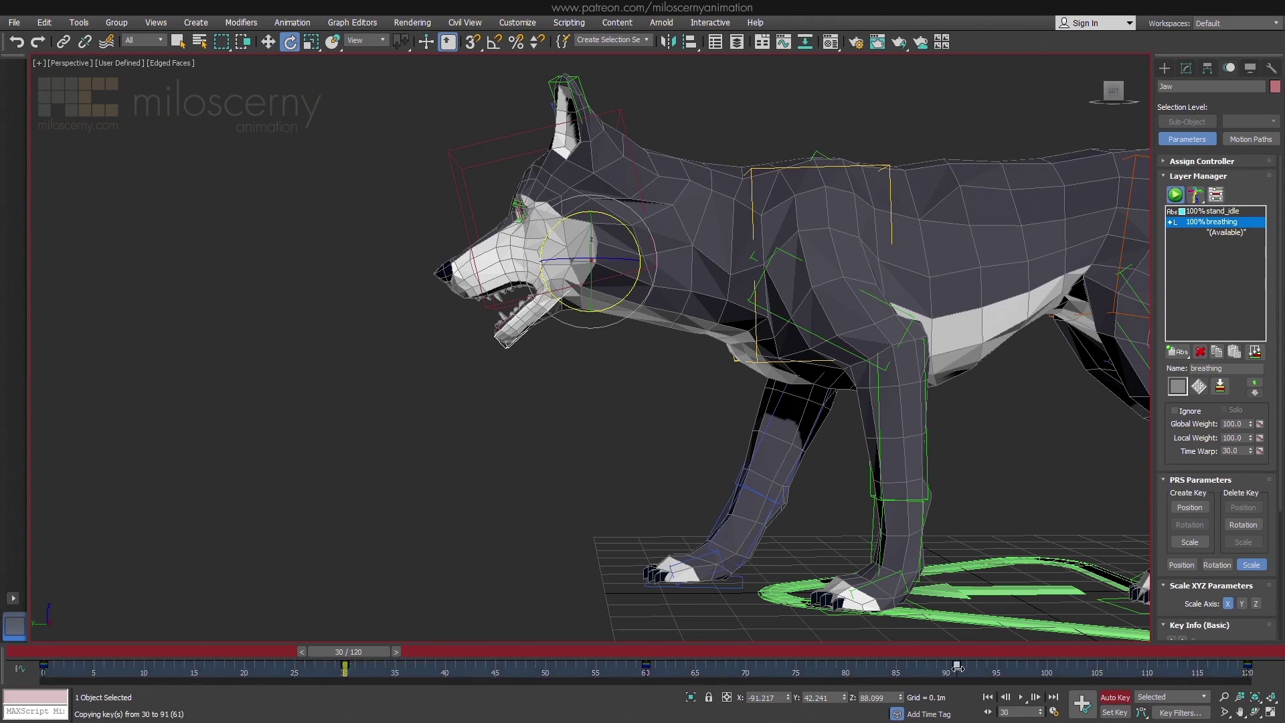
{"action": "left_click", "coordinate": [1022, 697]}
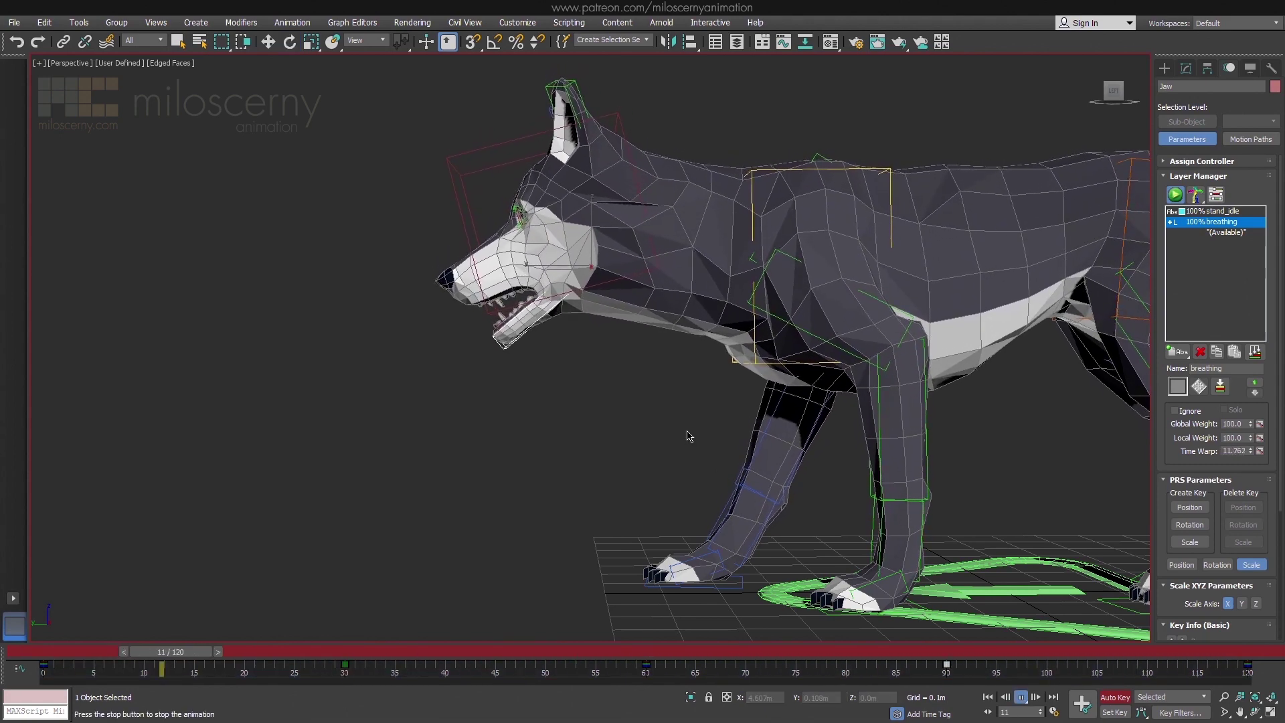
{"action": "scroll", "coordinate": [689, 436], "scroll_direction": "down", "scroll_amount": 6}
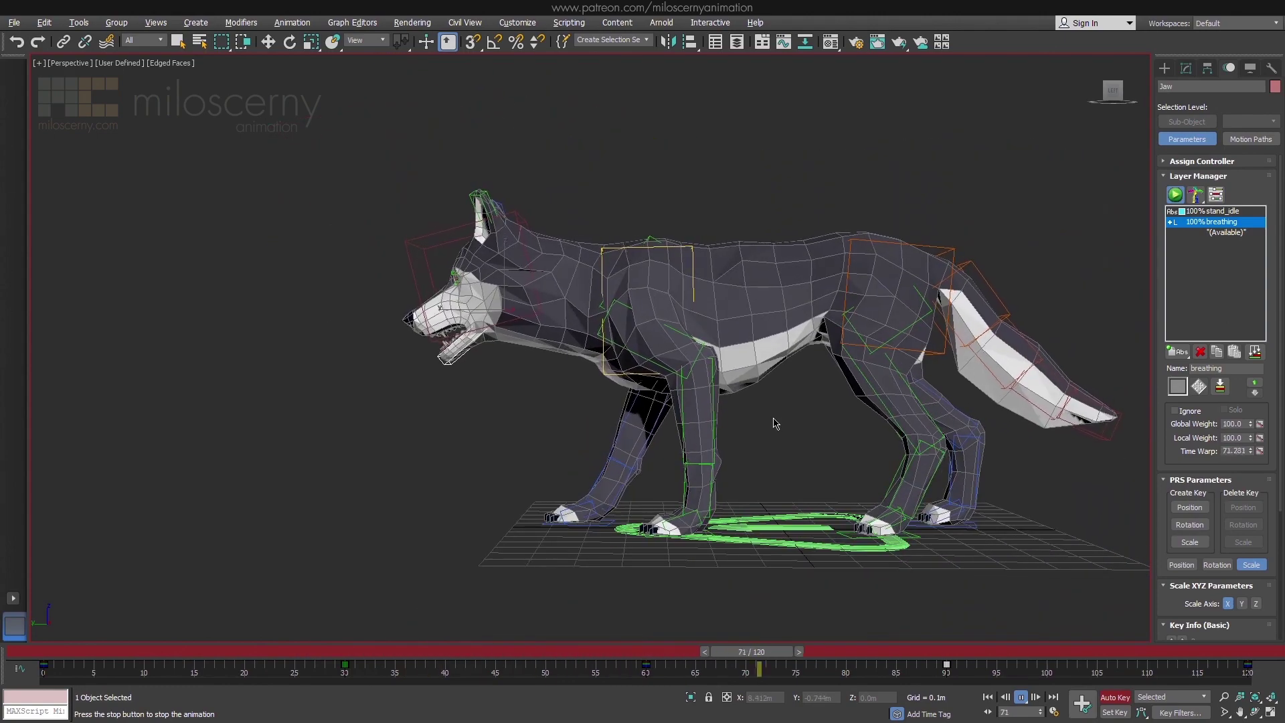
{"action": "scroll", "coordinate": [743, 415], "scroll_direction": "down", "scroll_amount": 4}
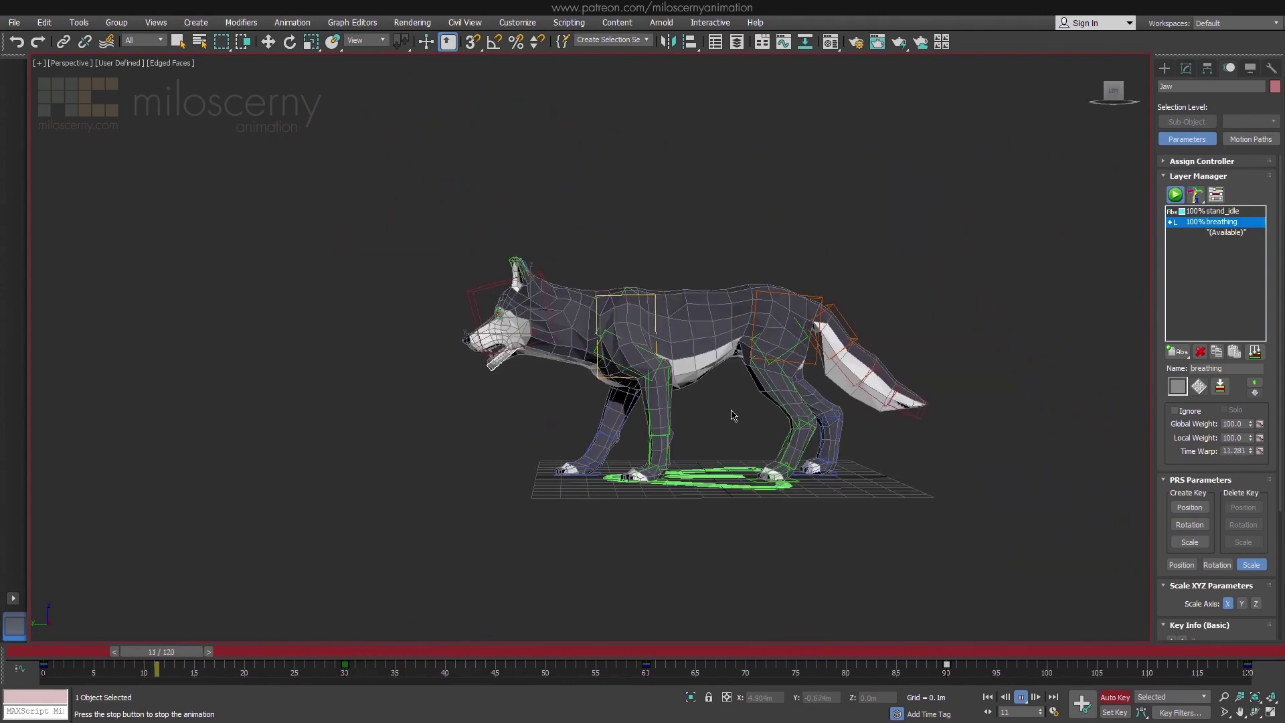
{"action": "key", "text": "Home"}
{"action": "key", "text": "e"}
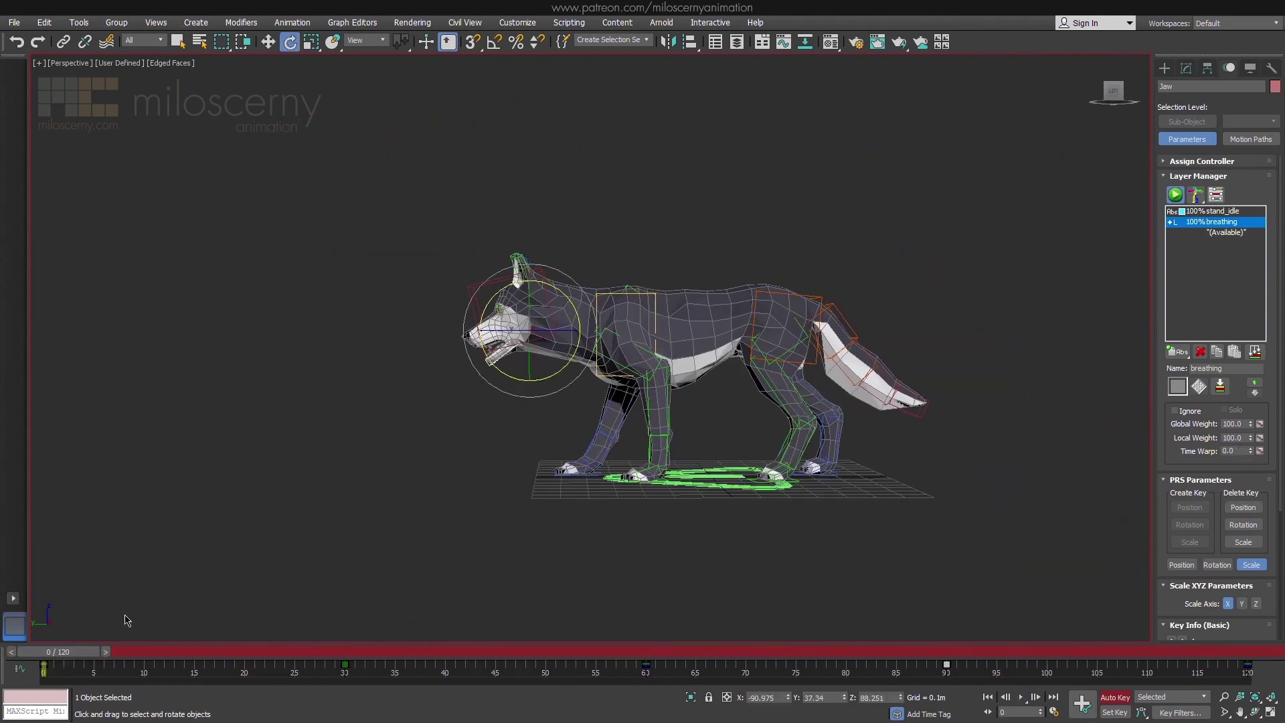
Apply an out-of-range type to the jaw's breathing curves in the Curve Editor, then close the editor.
{"action": "middle_click_drag", "start_coordinate": [715, 471], "coordinate": [711, 467]}
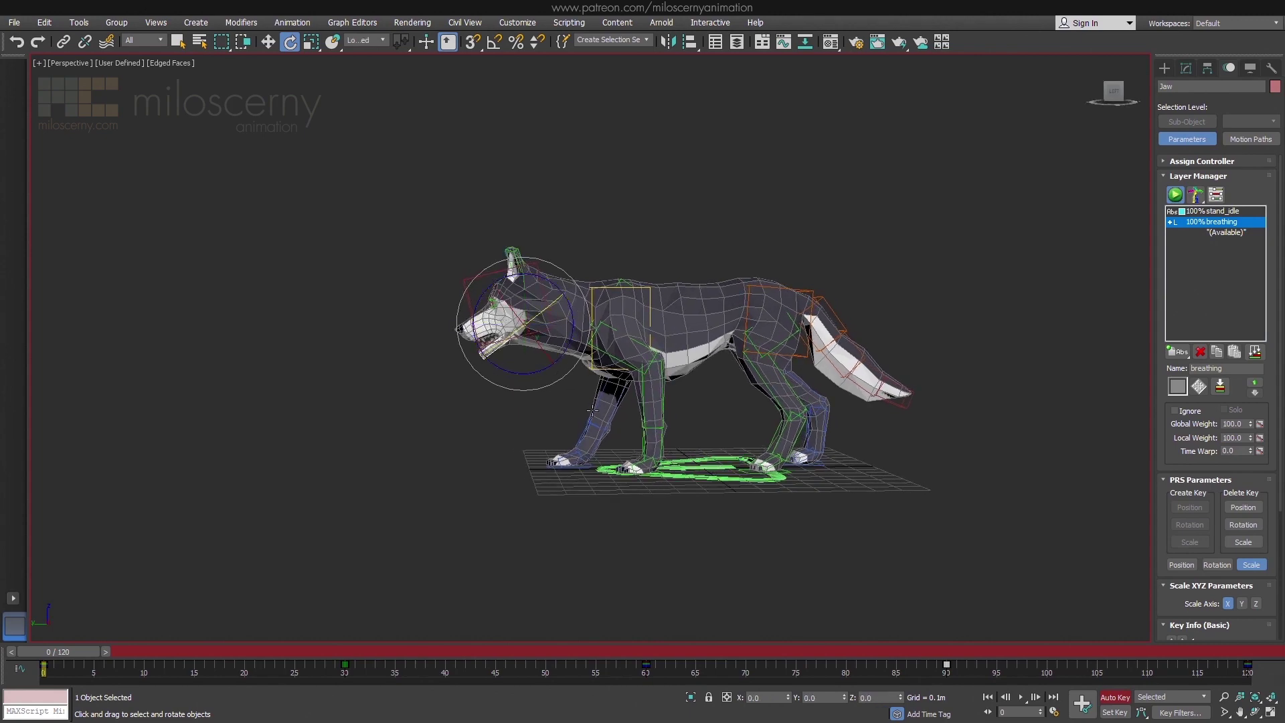
{"action": "middle_click_drag", "start_coordinate": [592, 409], "coordinate": [574, 415], "text": "alt"}
{"action": "left_click", "coordinate": [370, 24]}
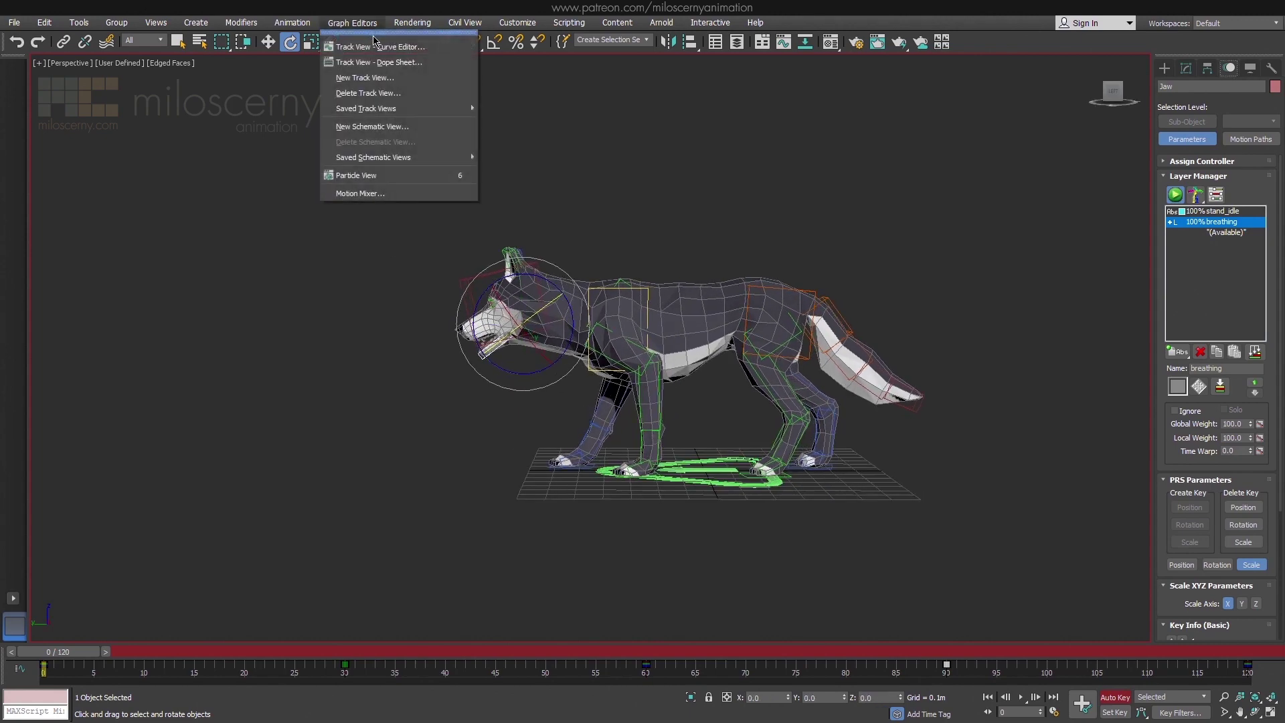
{"action": "left_click", "coordinate": [379, 47]}
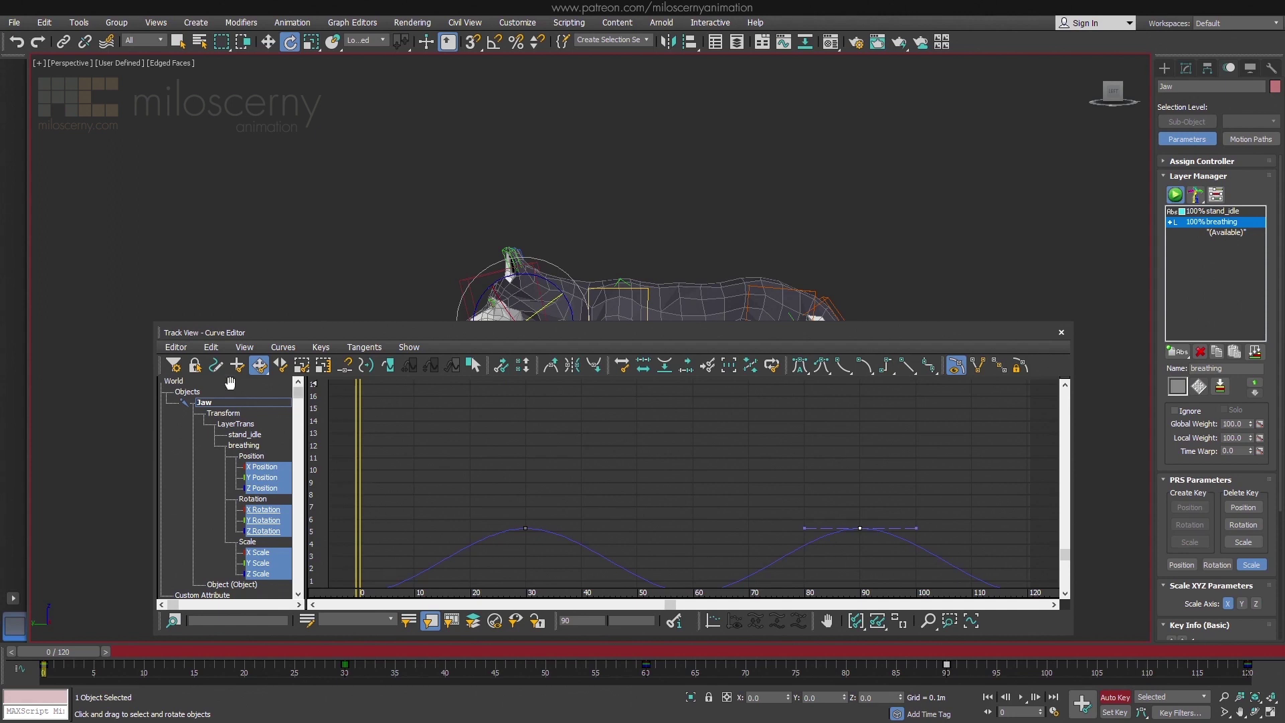
{"action": "left_click", "coordinate": [211, 347]}
{"action": "mouse_move", "coordinate": [315, 426]}
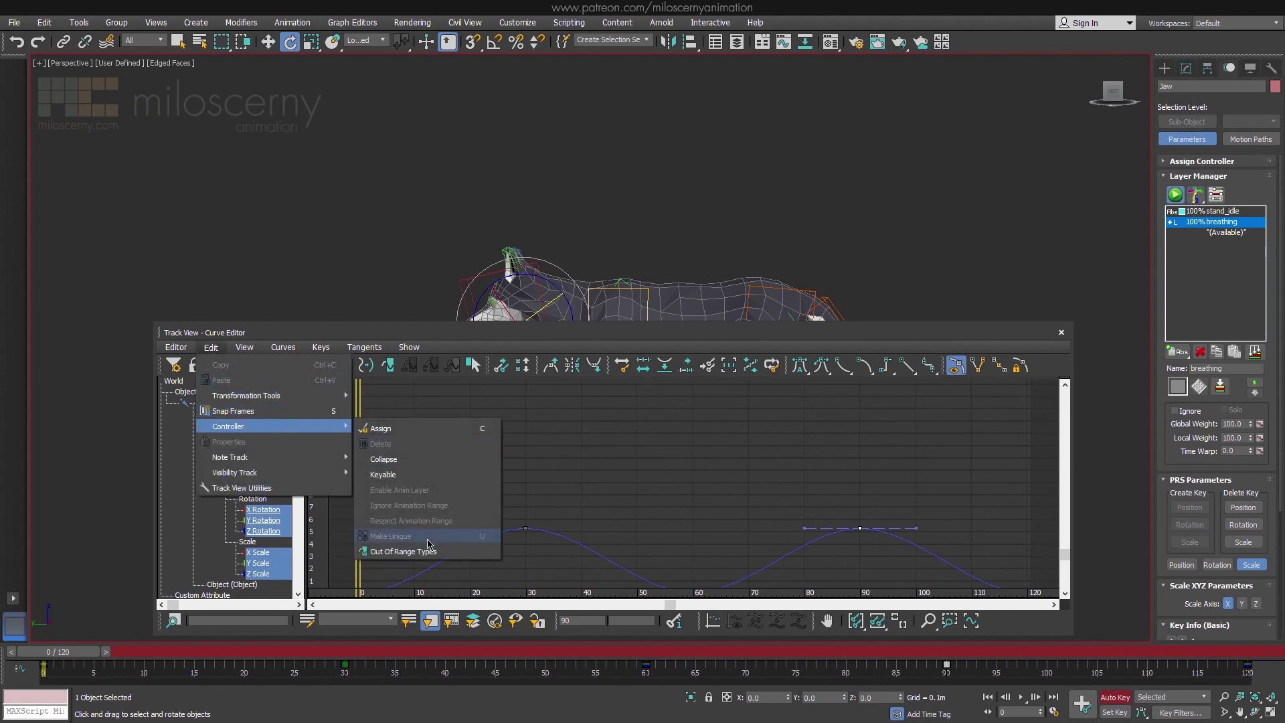
{"action": "left_click", "coordinate": [429, 551]}
{"action": "left_click", "coordinate": [364, 360]}
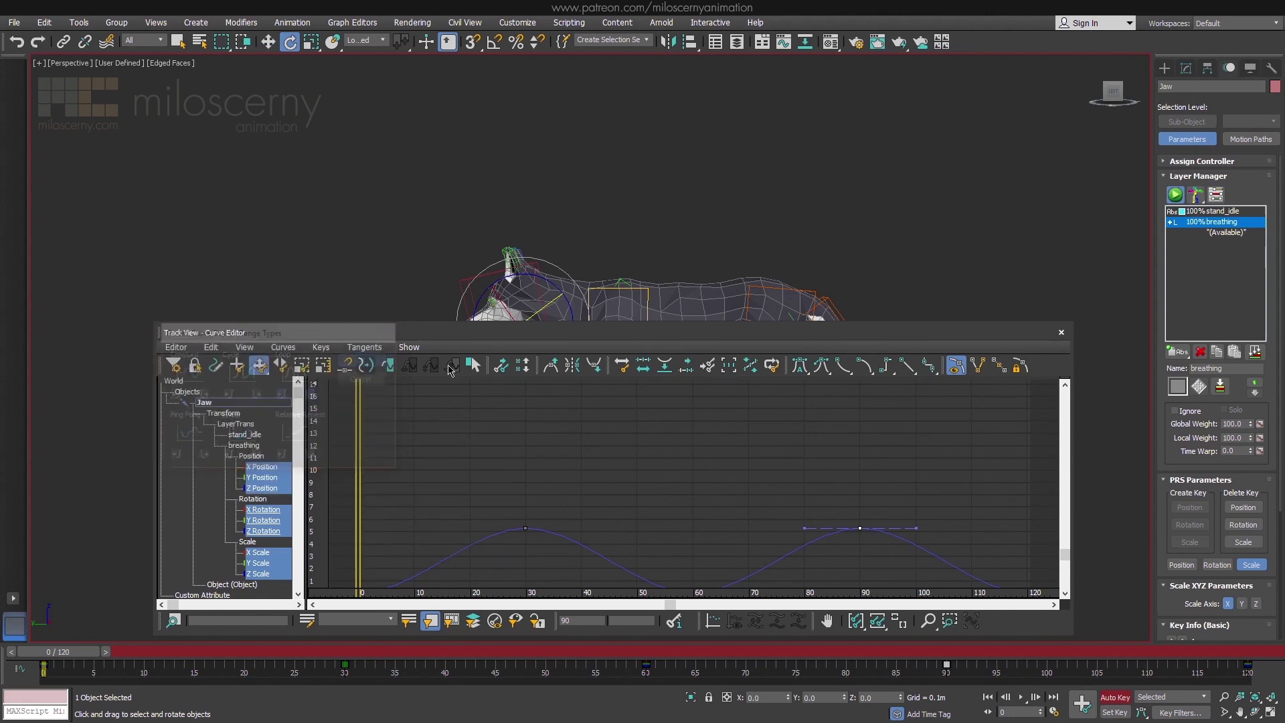
{"action": "left_click", "coordinate": [1062, 334]}
Select all four tail bones and key them at frames 0, 60 and 120 on the breathing layer.
{"action": "middle_click_drag", "start_coordinate": [871, 373], "coordinate": [823, 337]}
{"action": "middle_click_drag", "start_coordinate": [824, 336], "coordinate": [832, 219]}
{"action": "double_click", "coordinate": [812, 214]}
{"action": "middle_click_drag", "start_coordinate": [925, 265], "coordinate": [933, 301], "text": "alt"}
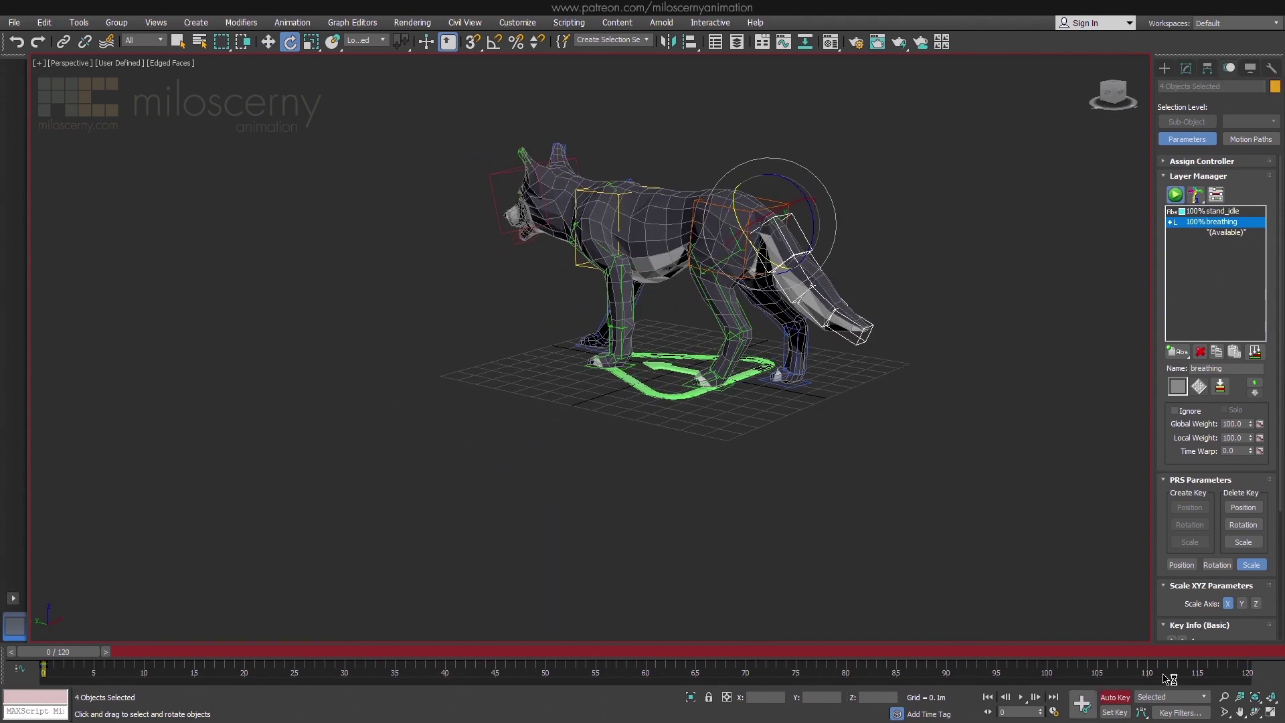
{"action": "key", "text": "End"}
{"action": "key", "text": "k"}
{"action": "left_click_drag", "start_coordinate": [1224, 654], "coordinate": [664, 658]}
Set the tail bones' breathing curves to the Loop out-of-range type in both directions and close the Curve Editor.
{"action": "middle_click_drag", "start_coordinate": [891, 351], "coordinate": [706, 402], "text": "alt"}
{"action": "left_click", "coordinate": [352, 22]}
{"action": "left_click", "coordinate": [369, 47]}
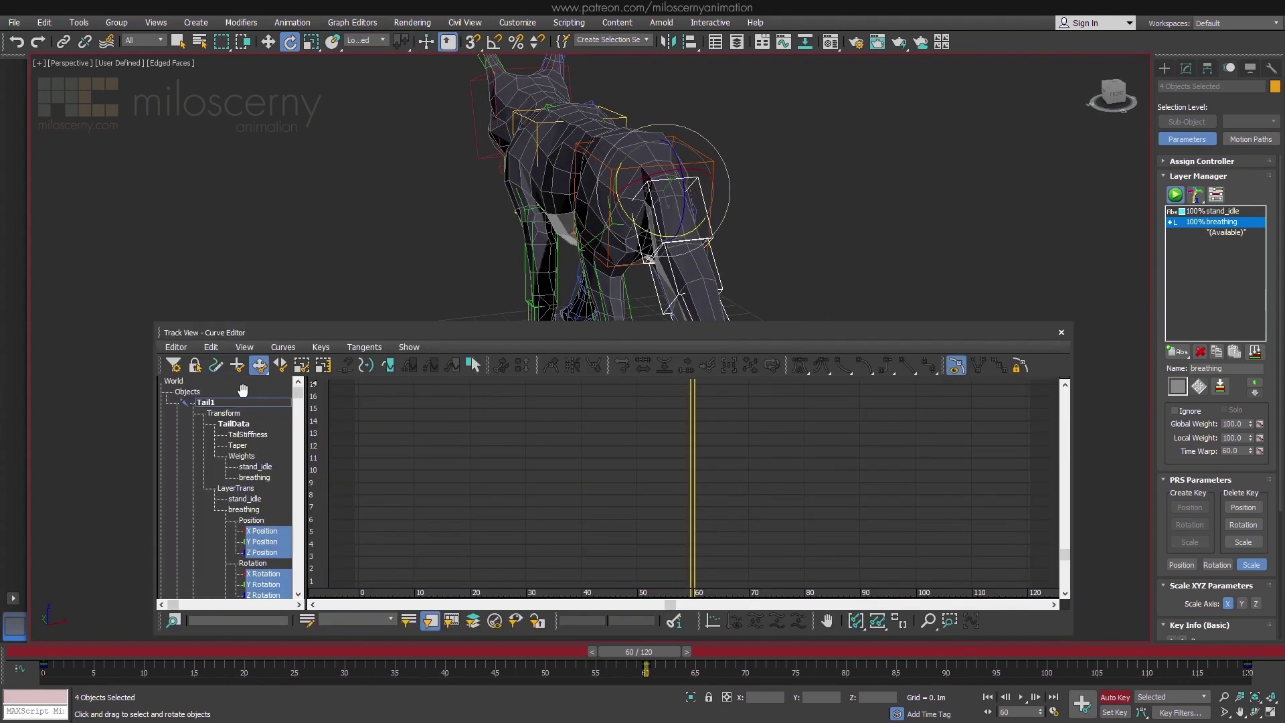
{"action": "mouse_move", "coordinate": [211, 347]}
{"action": "mouse_move", "coordinate": [235, 427]}
{"action": "left_click", "coordinate": [403, 535]}
{"action": "left_click", "coordinate": [305, 368]}
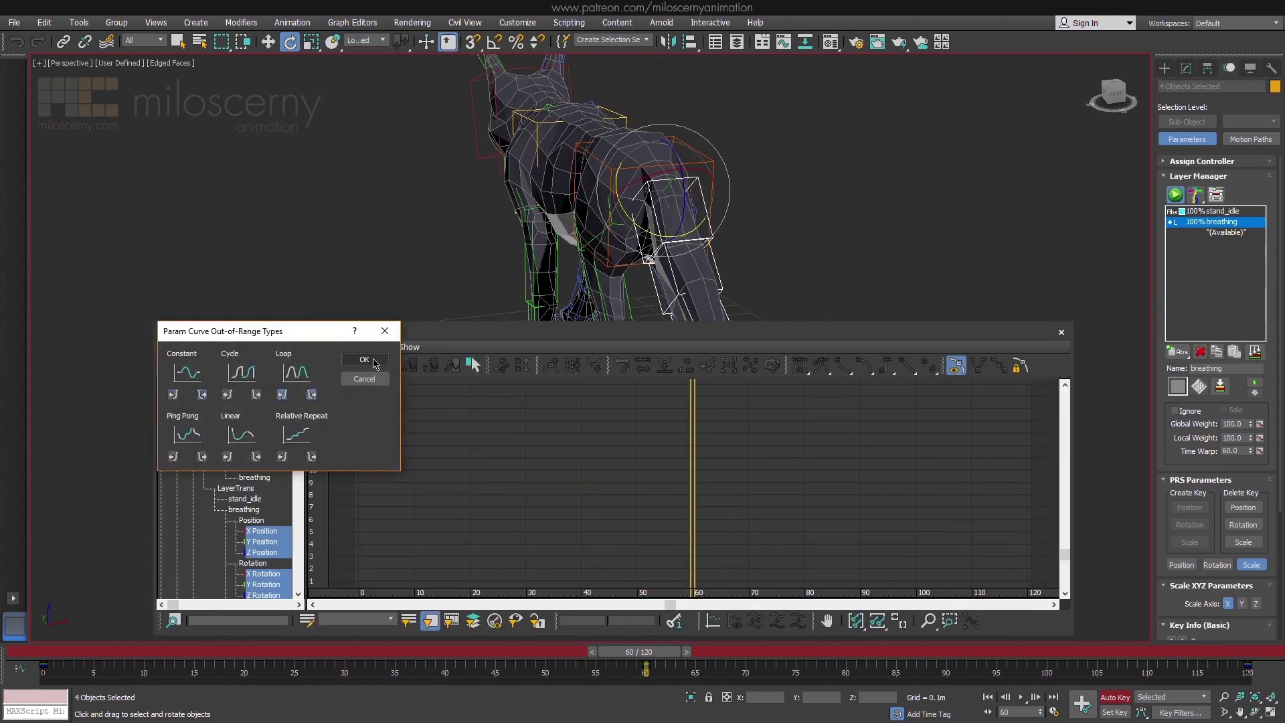
{"action": "left_click", "coordinate": [366, 360]}
{"action": "left_click", "coordinate": [1062, 333]}
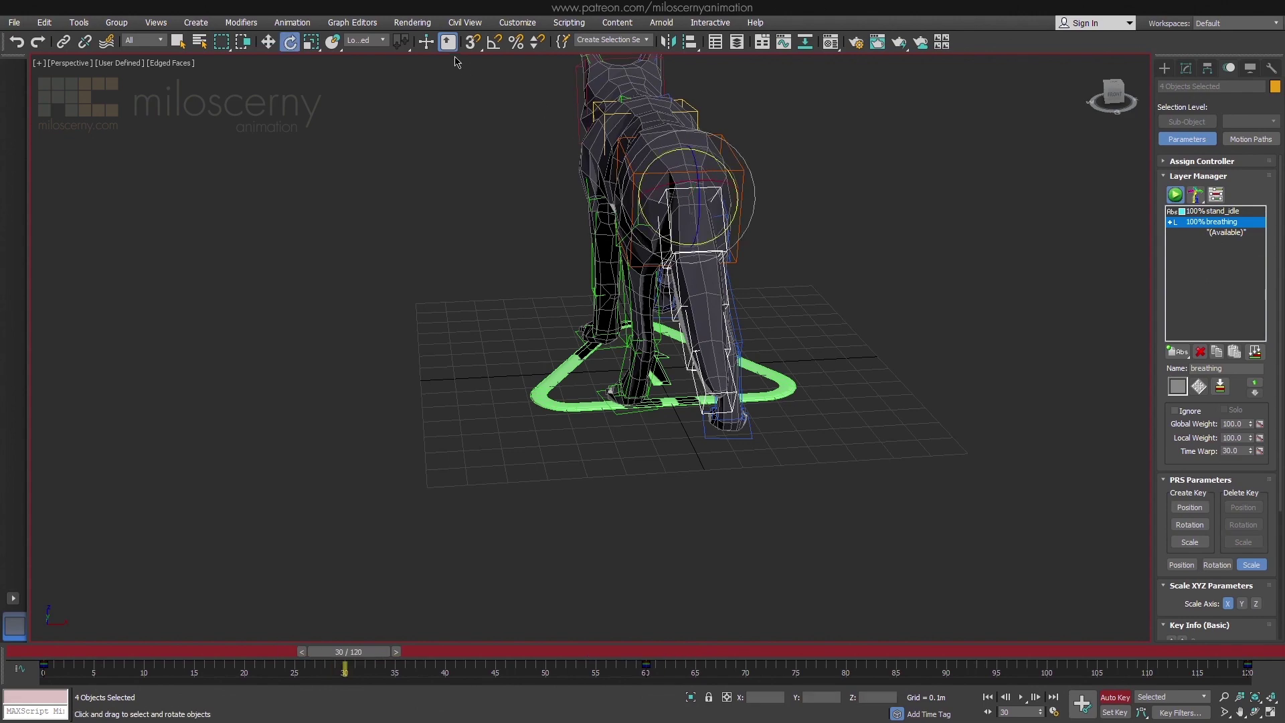
Swing the four tail bones to one side at frame 30 and about 10 degrees to the opposite side at frame 90.
{"action": "middle_click_drag", "start_coordinate": [734, 210], "coordinate": [719, 213], "text": "alt"}
{"action": "left_click_drag", "start_coordinate": [741, 222], "coordinate": [725, 229]}
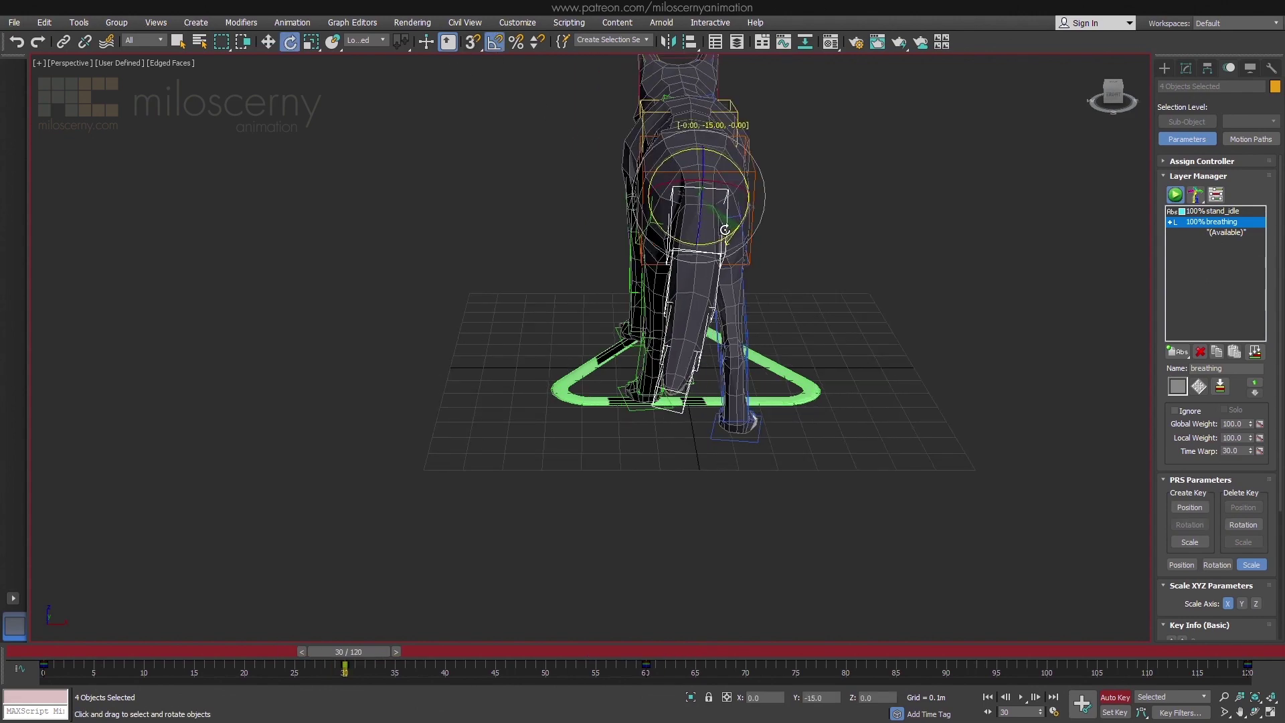
{"action": "left_click_drag", "start_coordinate": [414, 663], "coordinate": [290, 684]}
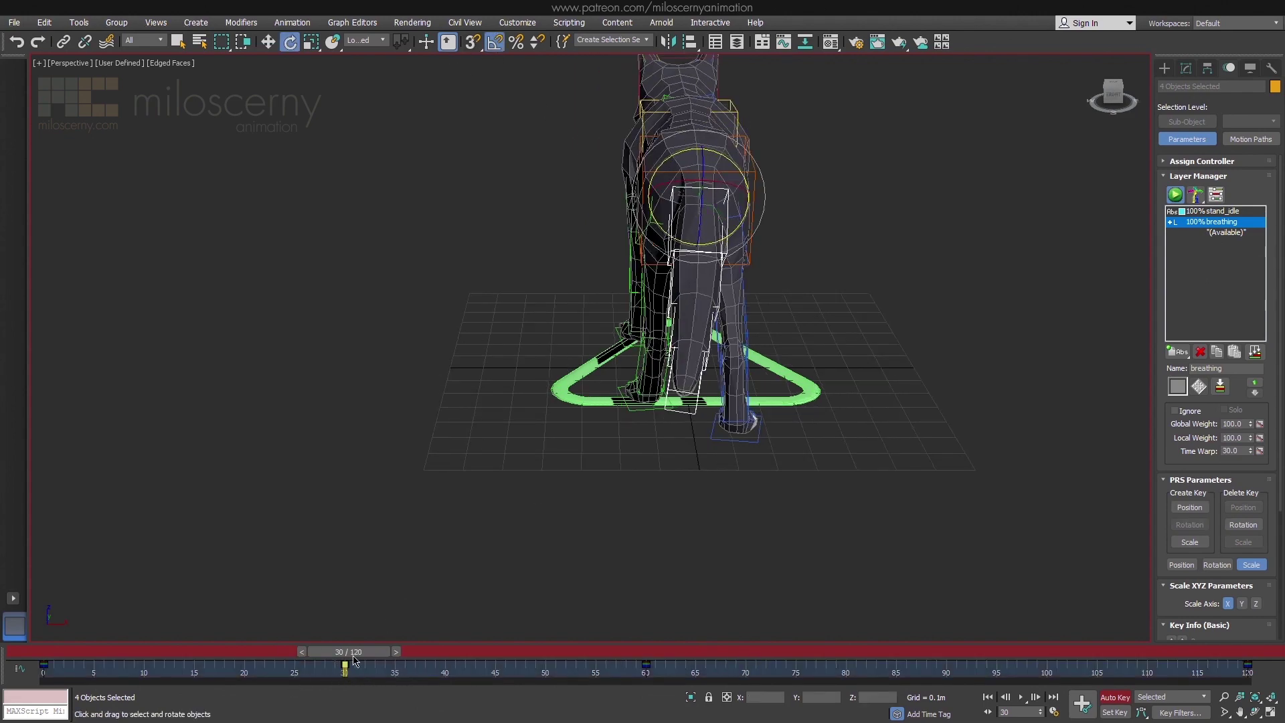
{"action": "left_click_drag", "start_coordinate": [353, 654], "coordinate": [956, 656]}
{"action": "left_click_drag", "start_coordinate": [727, 254], "coordinate": [733, 239]}
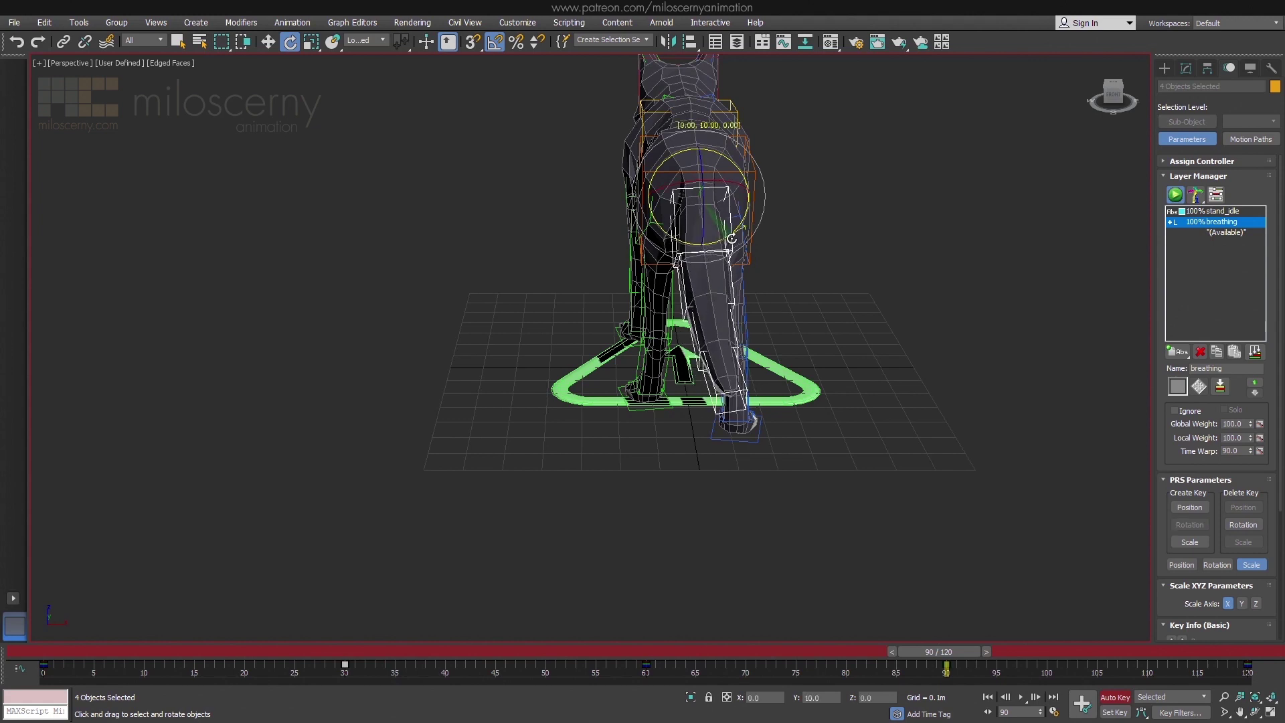
Compress the tail keys into frames 0 to 60, copy them over frames 60 to 120 and review the playback.
{"action": "left_click", "coordinate": [1022, 698]}
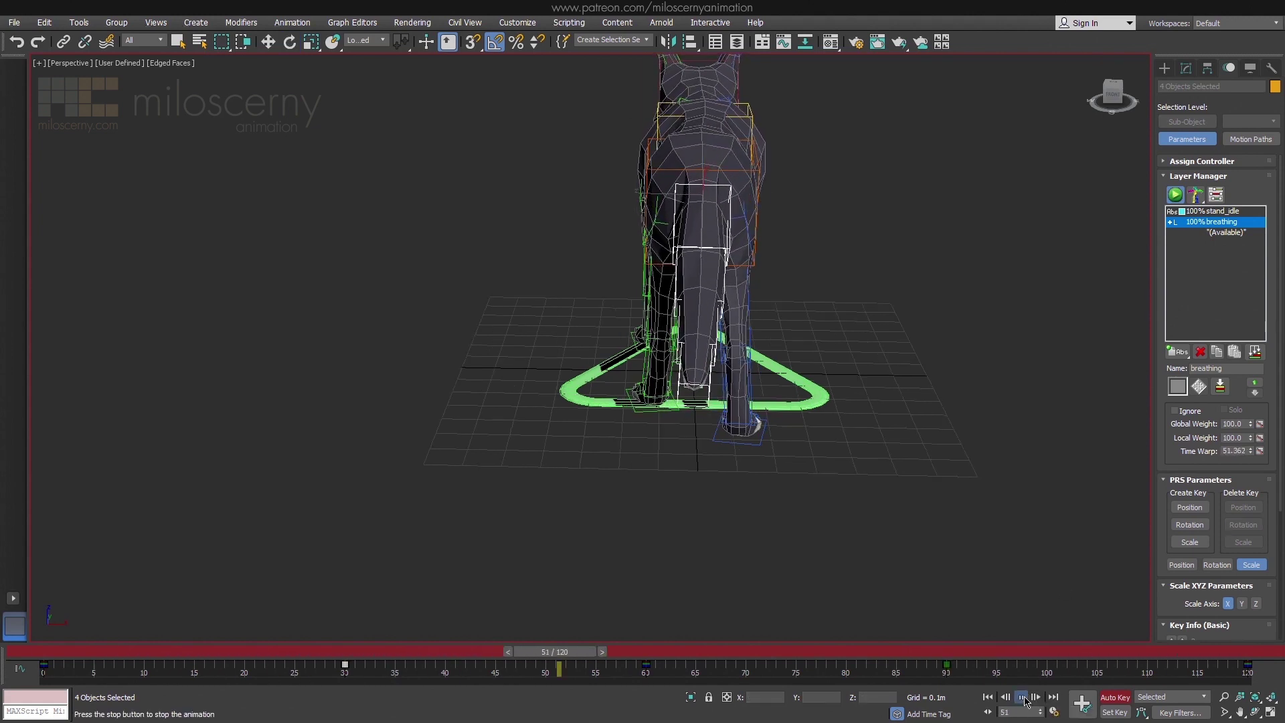
{"action": "left_click", "coordinate": [1023, 698]}
{"action": "left_click_drag", "start_coordinate": [999, 653], "coordinate": [47, 656]}
{"action": "left_click_drag", "start_coordinate": [1265, 666], "coordinate": [35, 694]}
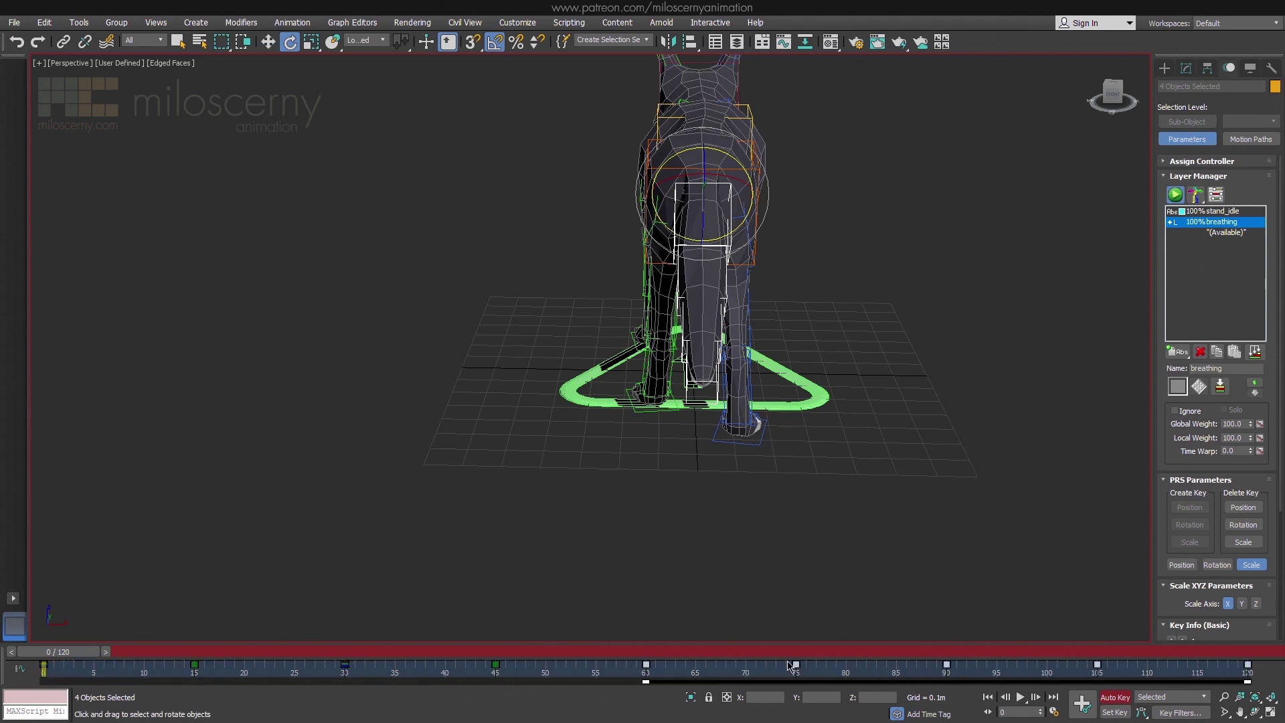
{"action": "left_click", "coordinate": [1022, 699]}
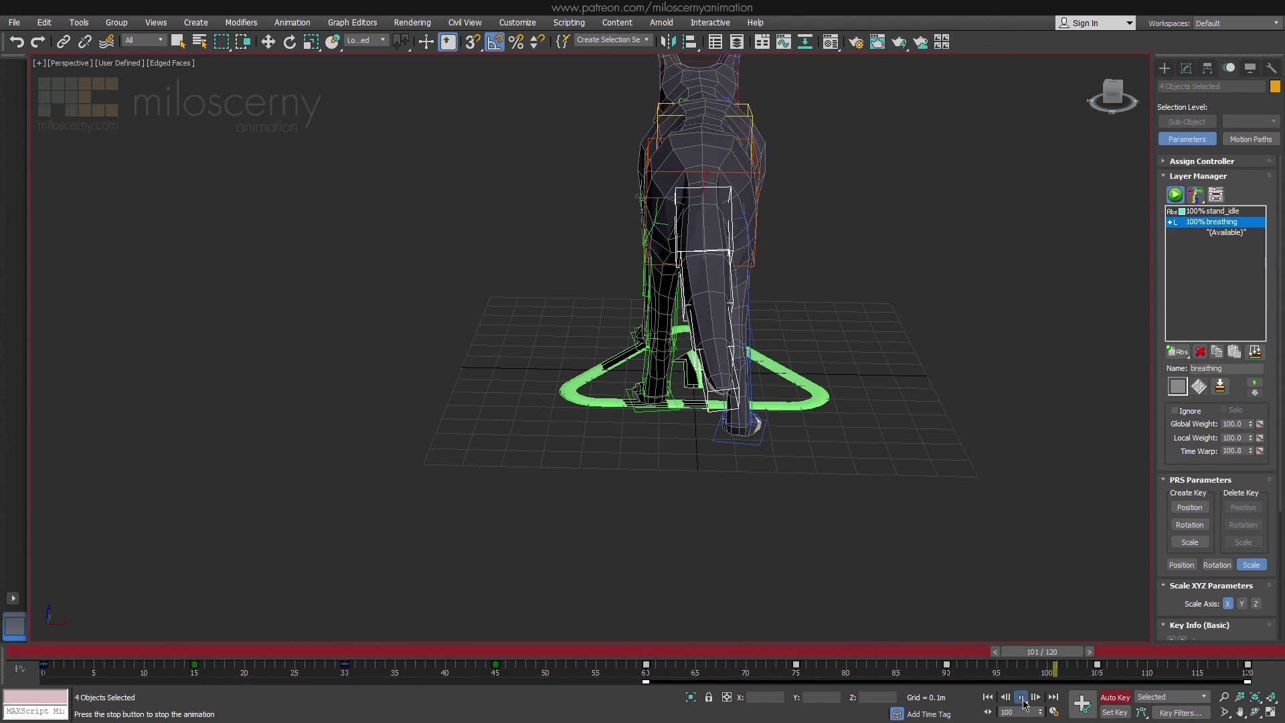
{"action": "key", "text": "e"}
Open the tail bones' curves in the Curve Editor and isolate the breathing layer's Y Rotation curves of all four bones.
{"action": "left_click", "coordinate": [367, 23]}
{"action": "left_click", "coordinate": [382, 46]}
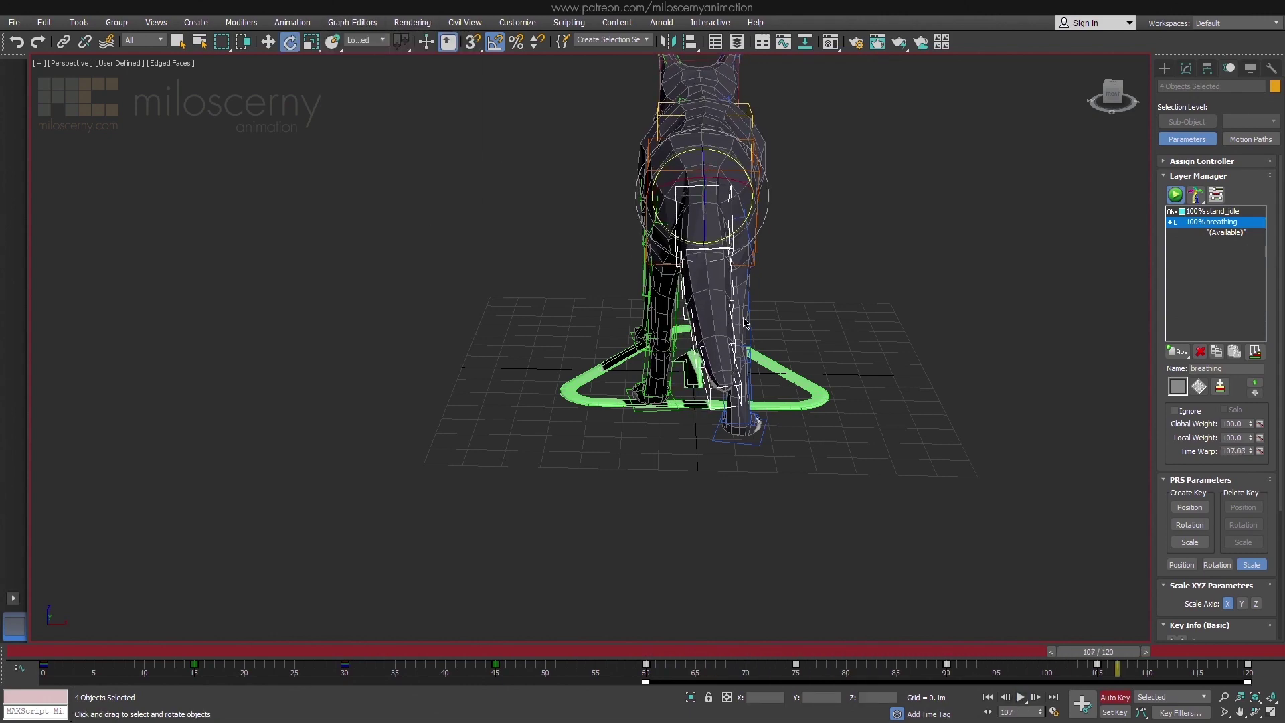
{"action": "middle_click_drag", "start_coordinate": [864, 277], "coordinate": [815, 171]}
{"action": "middle_click_drag", "start_coordinate": [811, 532], "coordinate": [783, 403]}
{"action": "middle_click_drag", "start_coordinate": [781, 474], "coordinate": [720, 470]}
{"action": "middle_click_drag", "start_coordinate": [963, 470], "coordinate": [832, 448]}
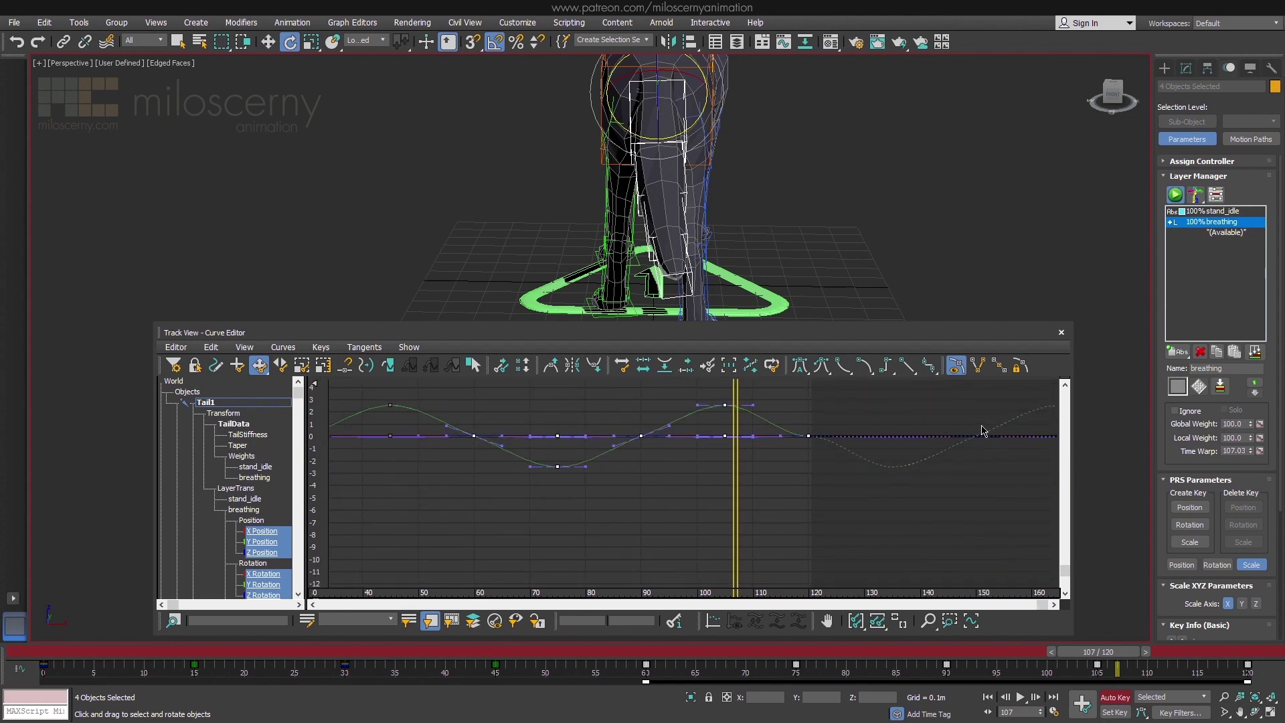
{"action": "mouse_move", "coordinate": [966, 429]}
{"action": "middle_mouse_down"}
{"action": "mouse_move", "coordinate": [761, 462]}
{"action": "mouse_move", "coordinate": [961, 452]}
{"action": "middle_mouse_up"}
{"action": "middle_click_drag", "start_coordinate": [533, 480], "coordinate": [1024, 452]}
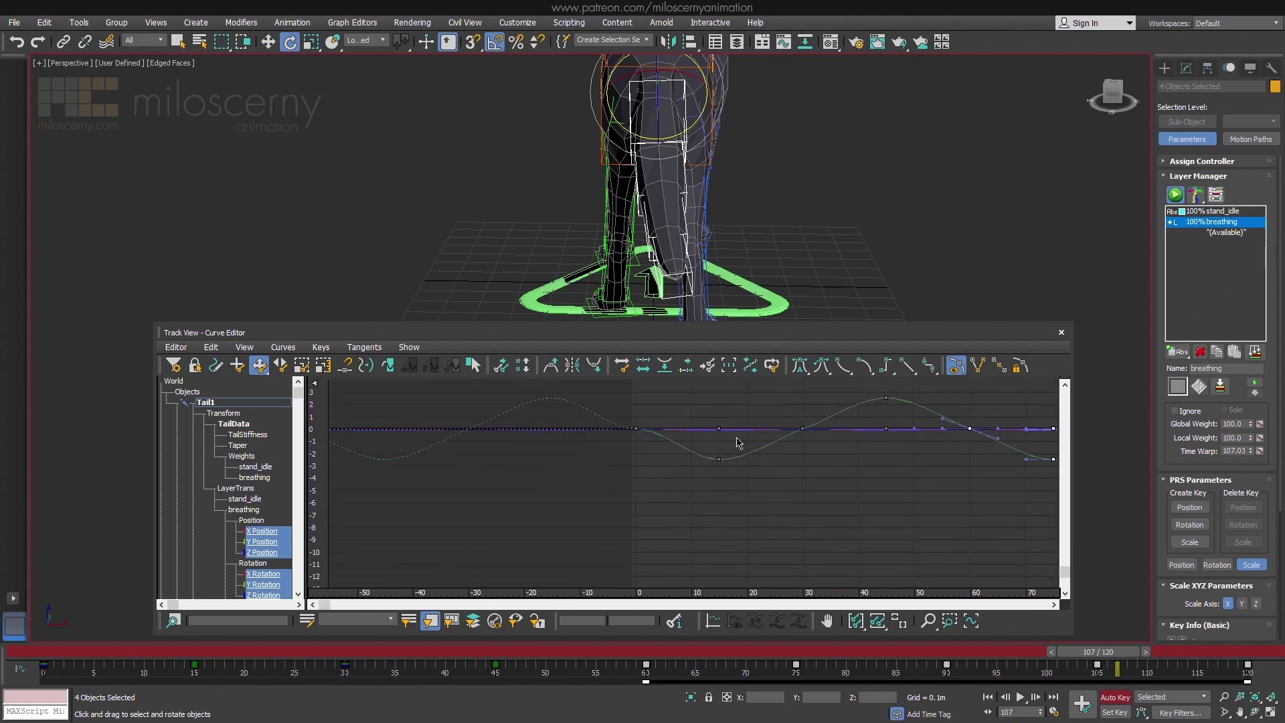
{"action": "middle_click_drag", "start_coordinate": [737, 442], "coordinate": [668, 460]}
{"action": "scroll", "coordinate": [277, 504], "scroll_direction": "down", "scroll_amount": 8}
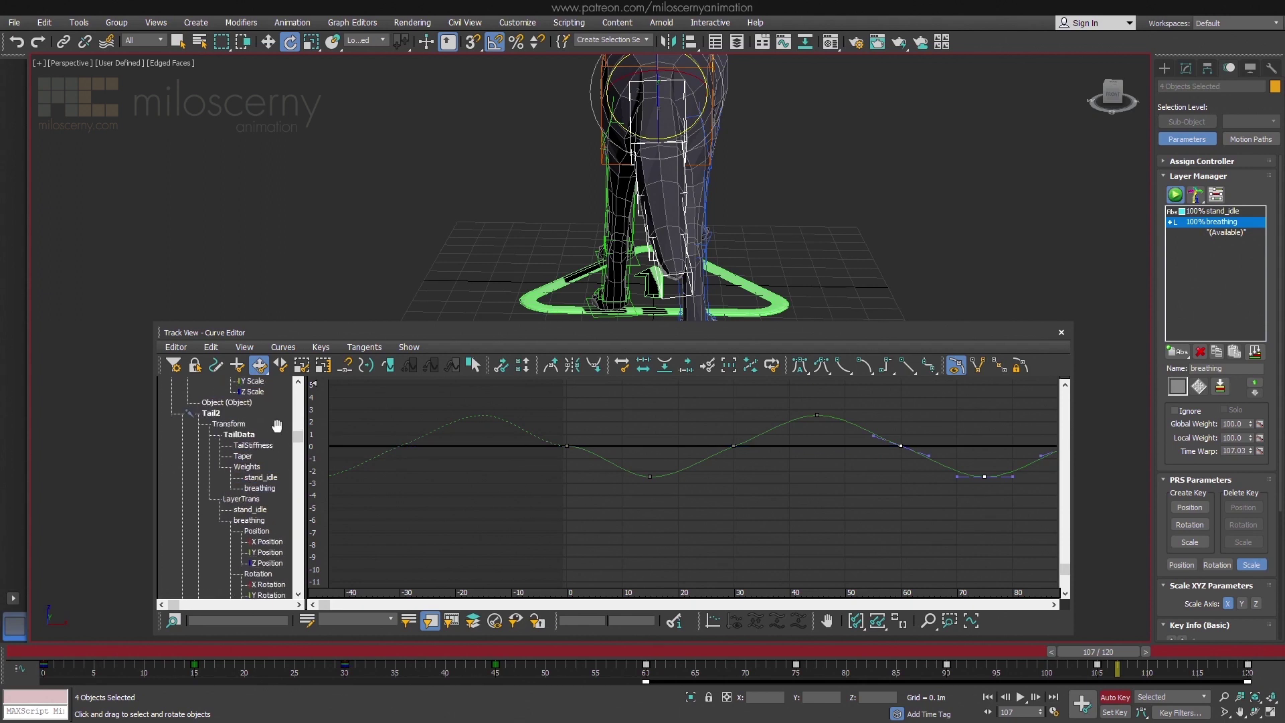
{"action": "scroll", "coordinate": [267, 492], "scroll_direction": "down", "scroll_amount": 10}
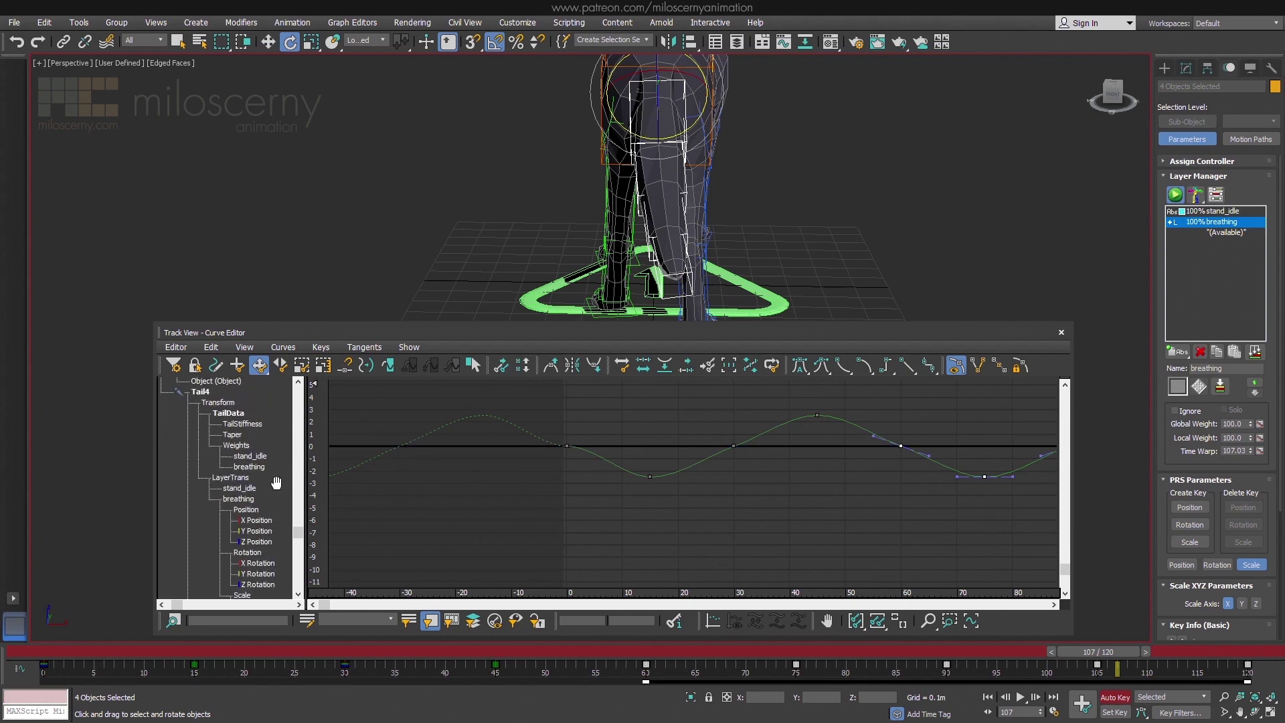
{"action": "middle_click_drag", "start_coordinate": [868, 479], "coordinate": [680, 482]}
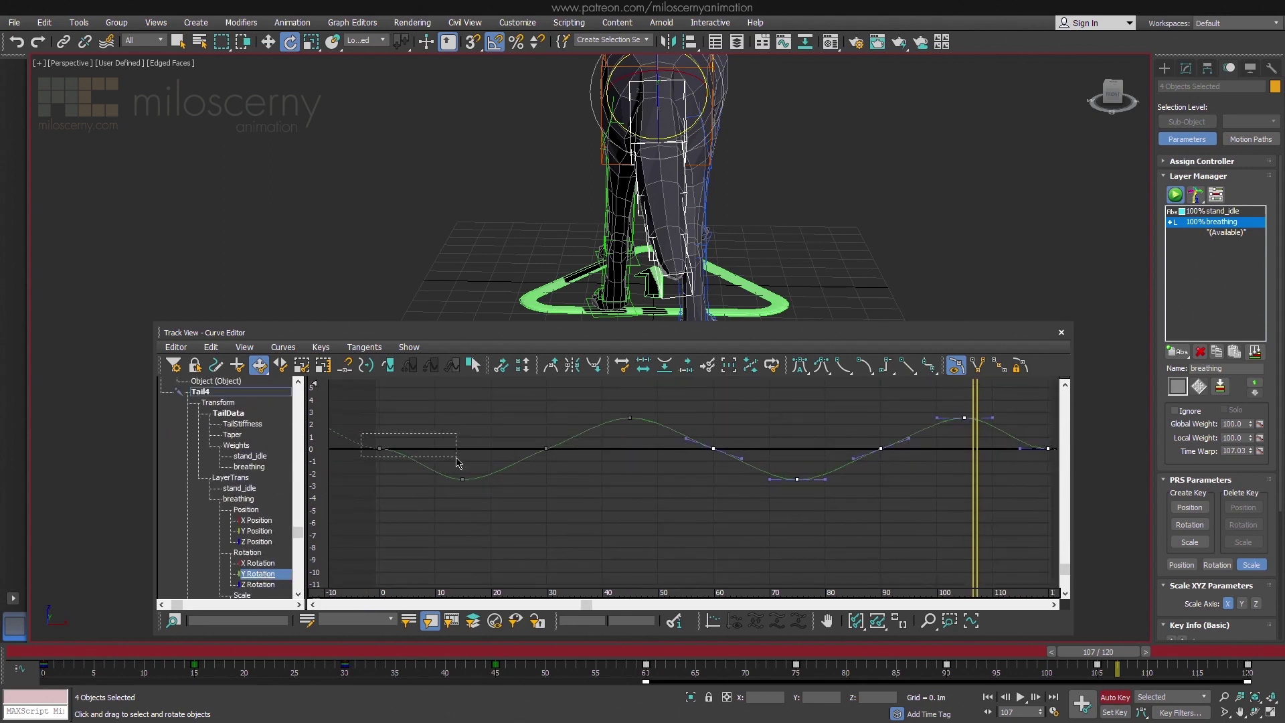
Make the tangents of the tail's first and last Y Rotation keys linear and delete the keys at frames 30, 60 and 90.
{"action": "left_click_drag", "start_coordinate": [457, 459], "coordinate": [457, 458]}
{"action": "middle_click_drag", "start_coordinate": [972, 447], "coordinate": [923, 446]}
{"action": "left_click_drag", "start_coordinate": [980, 434], "coordinate": [1013, 460], "text": "ctrl"}
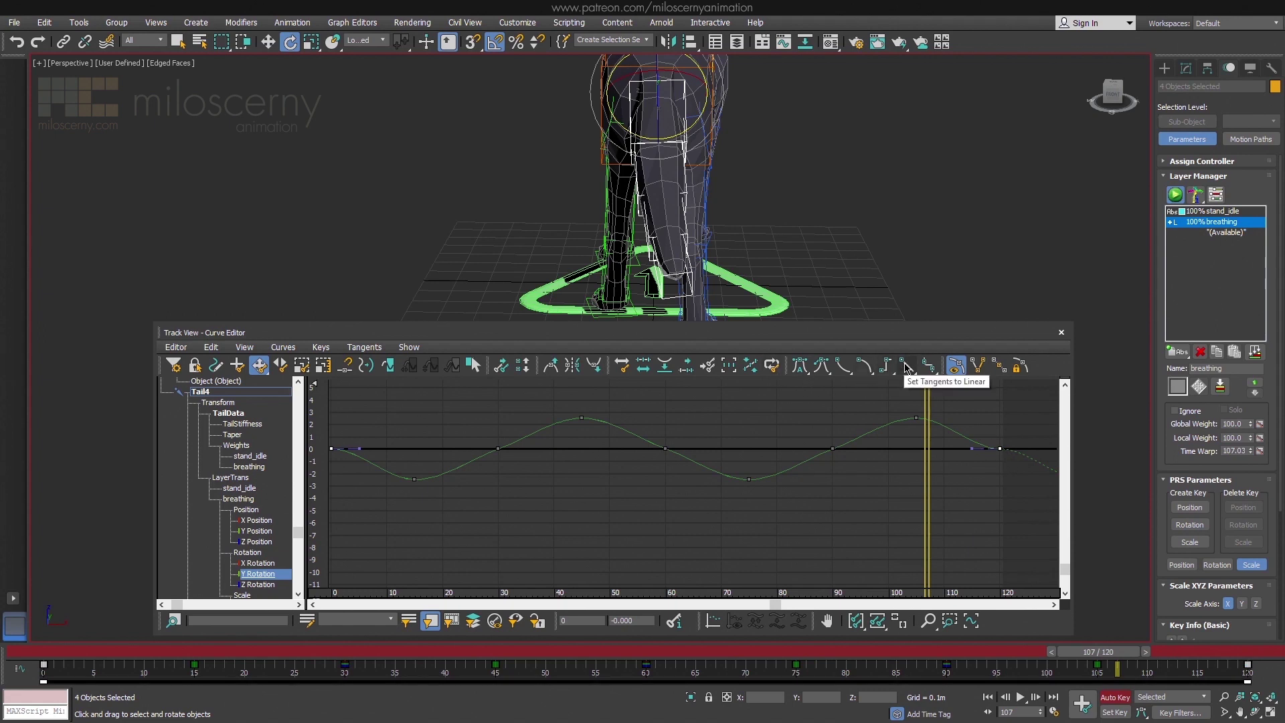
{"action": "mouse_move", "coordinate": [992, 482]}
{"action": "middle_mouse_down"}
{"action": "mouse_move", "coordinate": [888, 480]}
{"action": "mouse_move", "coordinate": [1002, 478]}
{"action": "middle_mouse_up"}
{"action": "key", "text": "Delete"}
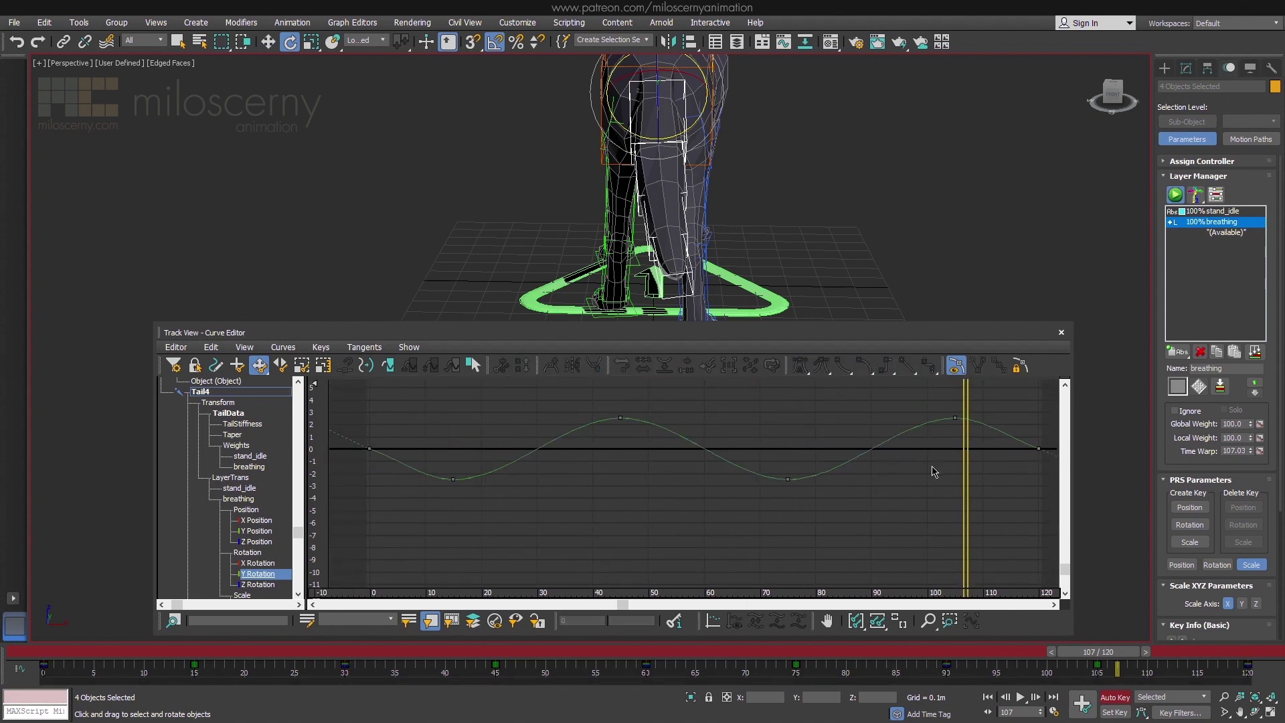
{"action": "middle_click_drag", "start_coordinate": [769, 462], "coordinate": [793, 472]}
{"action": "scroll", "coordinate": [754, 468], "scroll_direction": "down", "scroll_amount": 2}
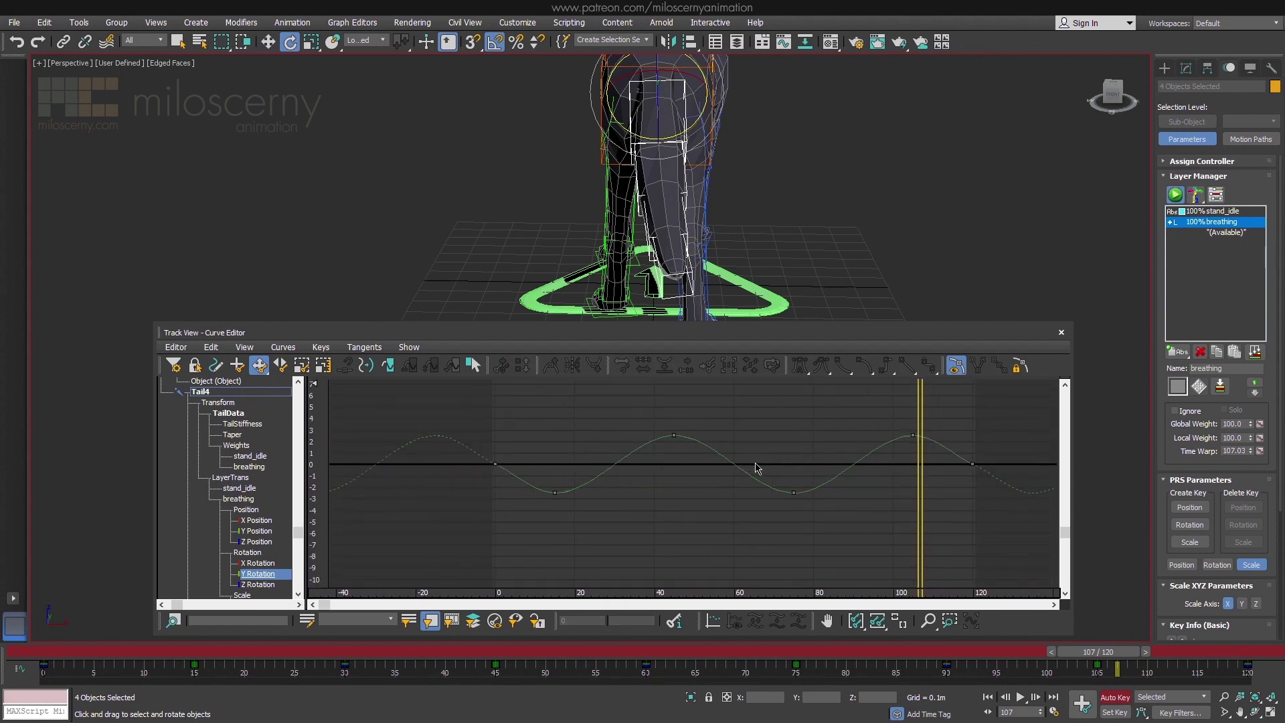
Scale the Y Rotation peak keys of Tail1 down to about 70% and those of Tail2 up to about 3 degrees.
{"action": "left_click", "coordinate": [730, 191]}
{"action": "left_click_drag", "start_coordinate": [646, 413], "coordinate": [942, 453]}
{"action": "left_click_drag", "start_coordinate": [524, 475], "coordinate": [854, 535]}
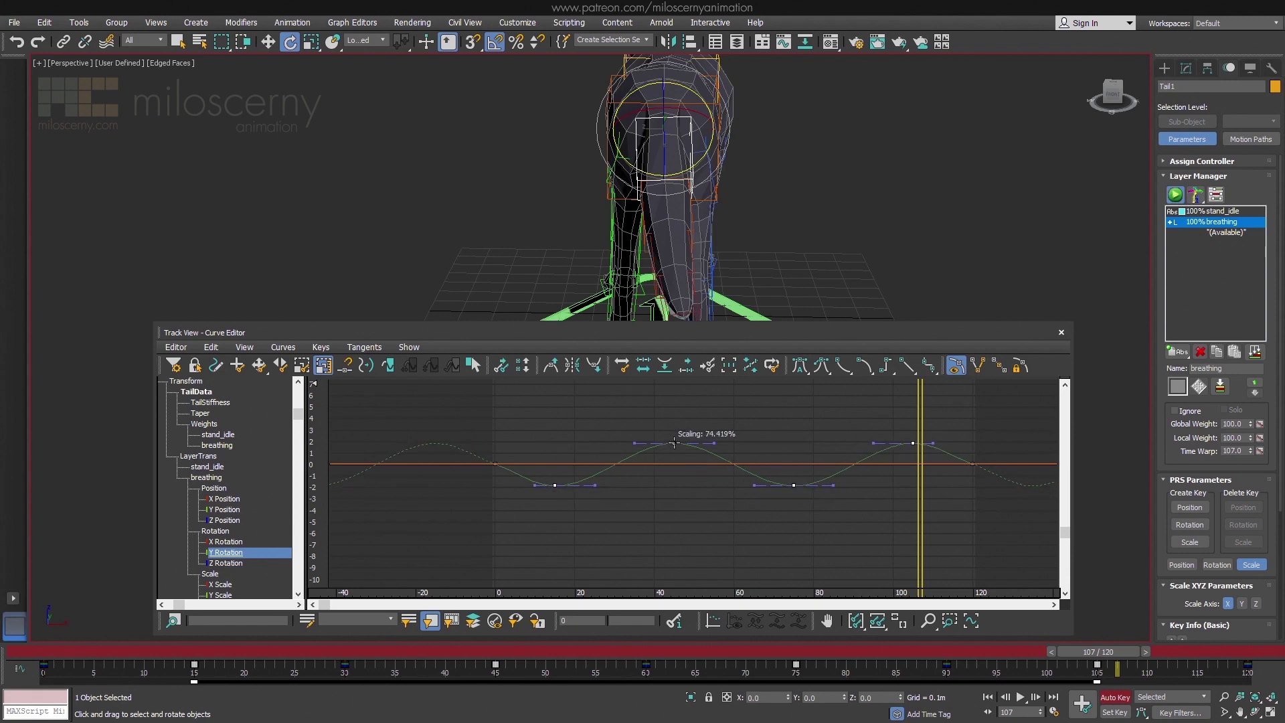
{"action": "left_click", "coordinate": [691, 213]}
{"action": "left_click_drag", "start_coordinate": [929, 445], "coordinate": [932, 449]}
{"action": "left_click_drag", "start_coordinate": [833, 522], "coordinate": [532, 477], "text": "ctrl"}
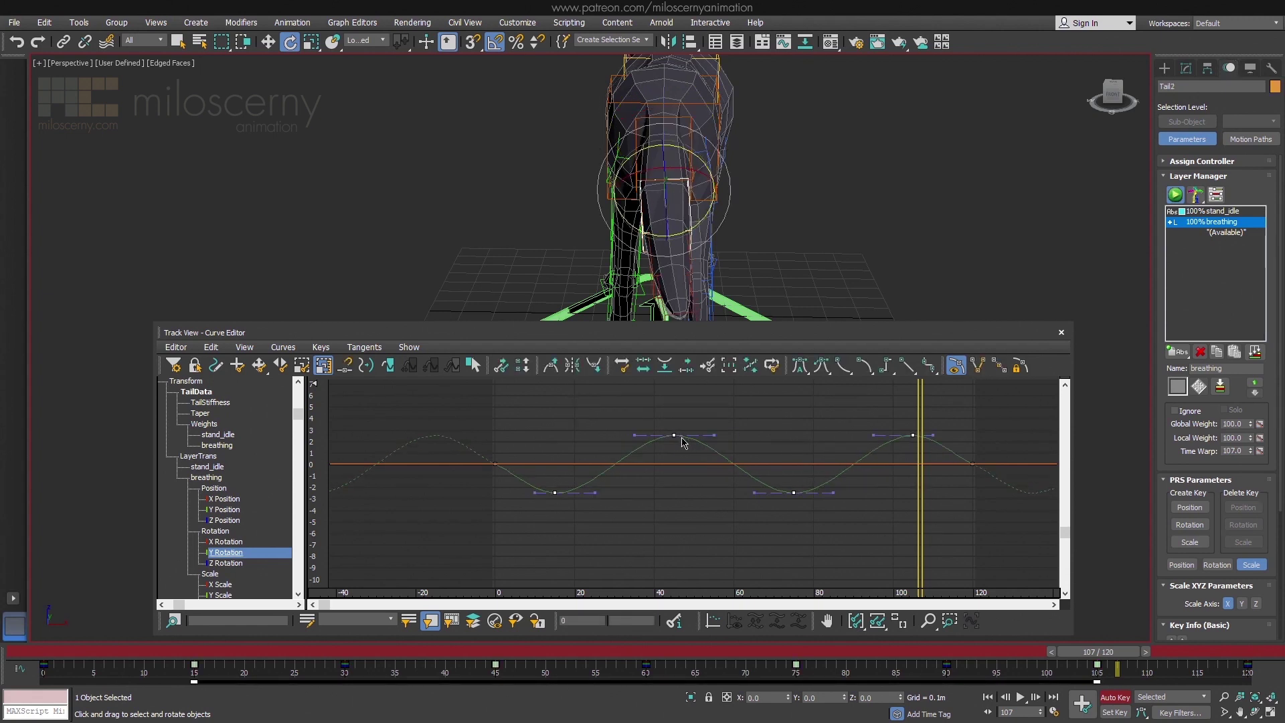
Scale the Y Rotation peak keys of Tail3 to about 5 degrees and Tail4 to about 8 degrees, then review the playback.
{"action": "key", "text": "Page_Down"}
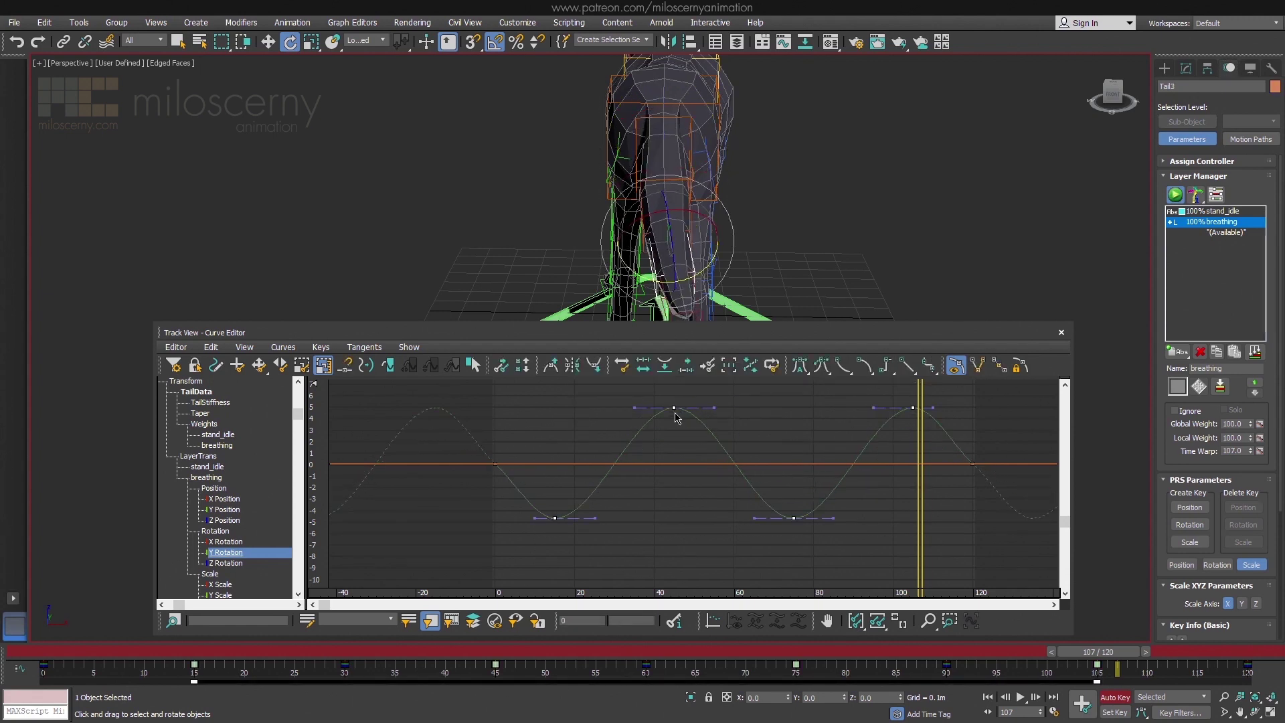
{"action": "key", "text": "Page_Down"}
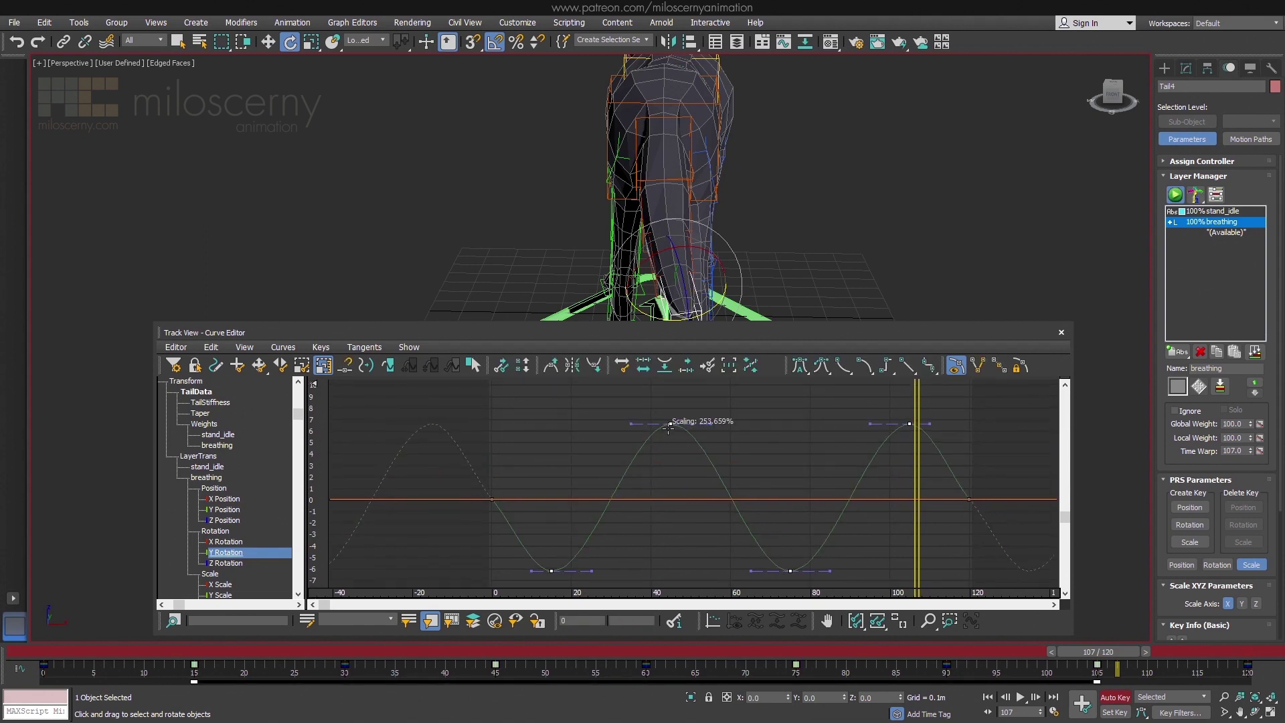
{"action": "left_click", "coordinate": [1022, 698]}
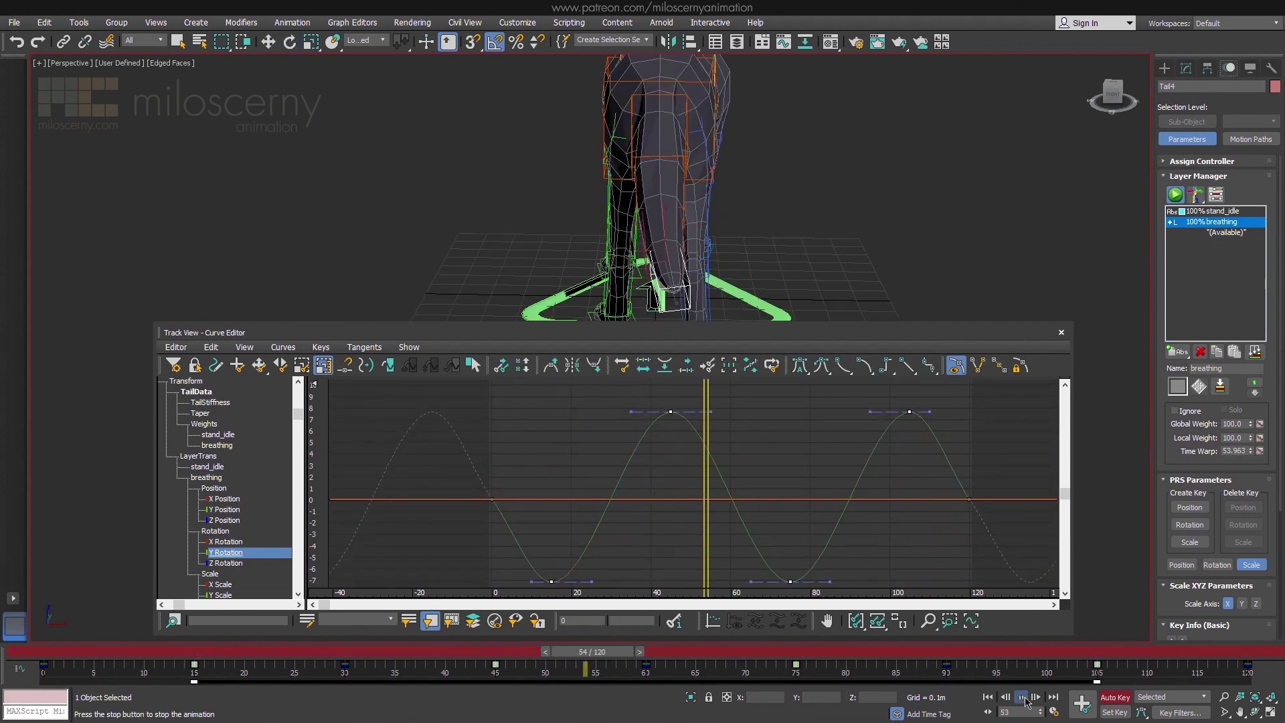
{"action": "left_click", "coordinate": [1025, 701]}
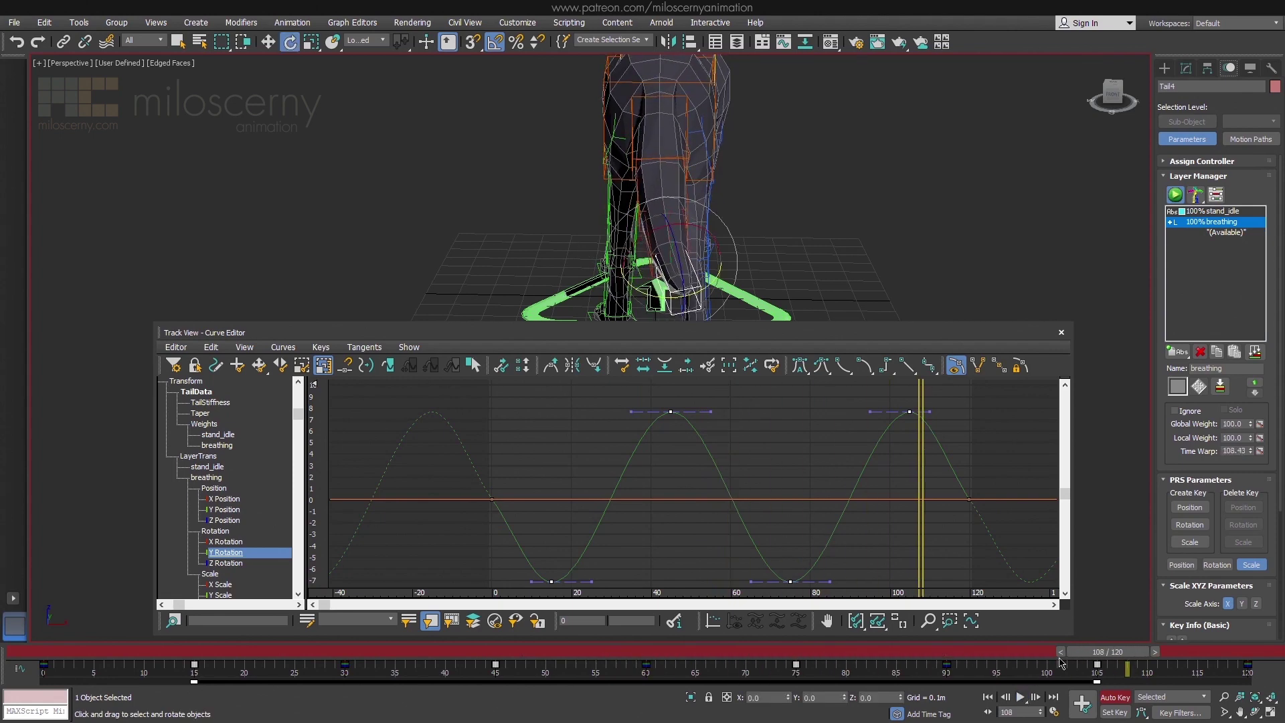
{"action": "left_click_drag", "start_coordinate": [358, 652], "coordinate": [348, 652]}
Select all four tail bones and rotate the tail slightly upward at frame 15, working from the side.
{"action": "double_click", "coordinate": [691, 134]}
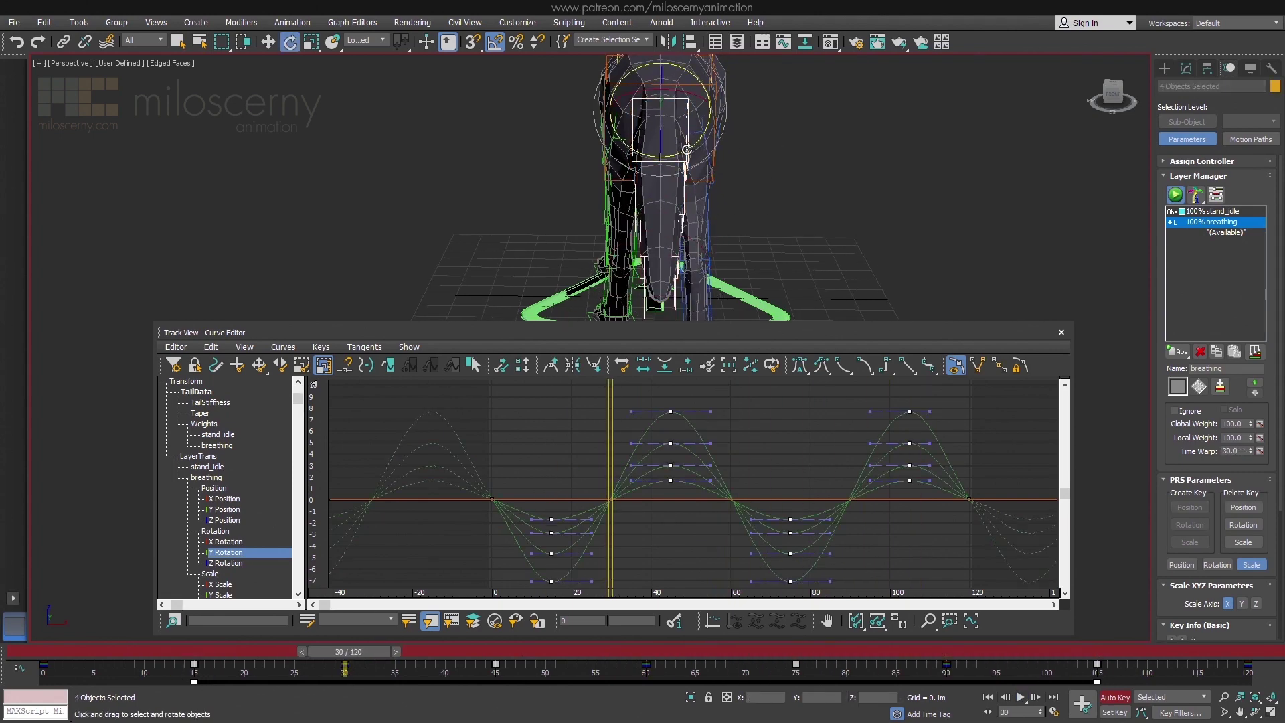
{"action": "middle_click_drag", "start_coordinate": [840, 281], "coordinate": [535, 288], "text": "alt"}
{"action": "left_click", "coordinate": [253, 667]}
{"action": "left_click", "coordinate": [199, 652]}
{"action": "middle_click_drag", "start_coordinate": [633, 150], "coordinate": [654, 169]}
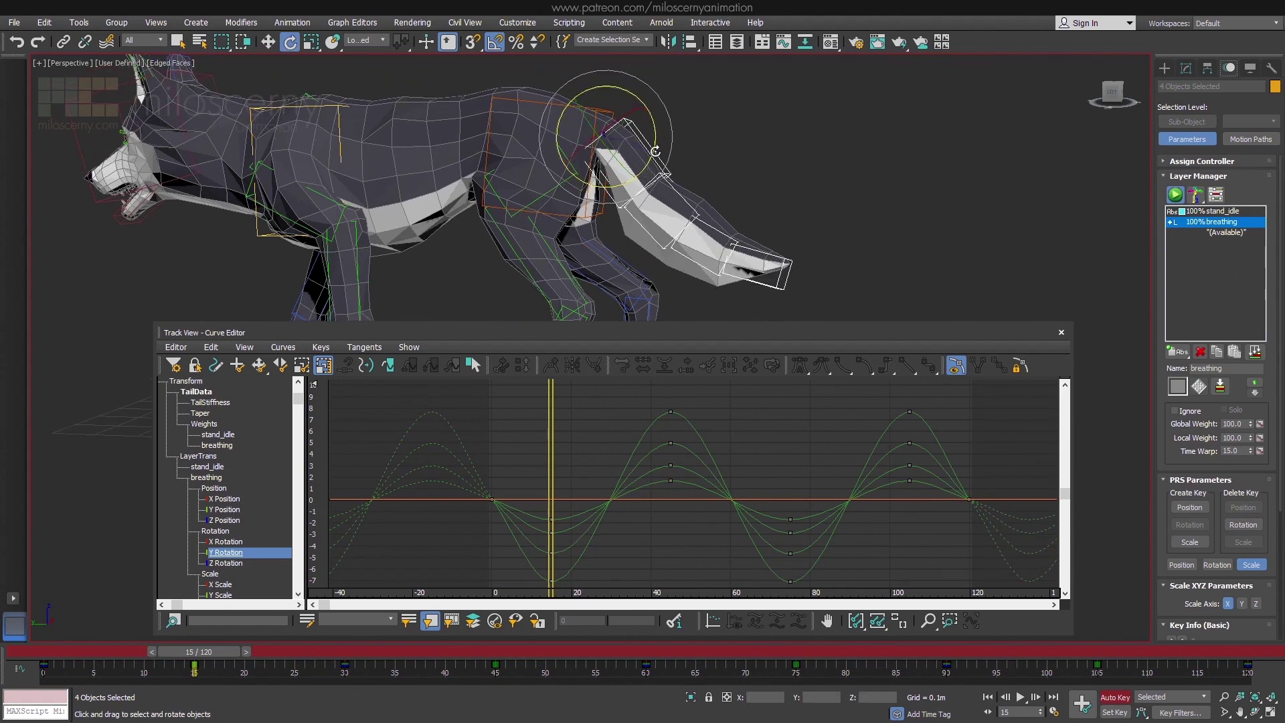
Copy the tail keys at frames 15 and 45 to frames 75 and 105, play back the animation and return to frame 0.
{"action": "left_click_drag", "start_coordinate": [201, 651], "coordinate": [498, 651]}
{"action": "left_click_drag", "start_coordinate": [53, 652], "coordinate": [636, 652]}
{"action": "left_click_drag", "start_coordinate": [496, 668], "coordinate": [774, 671], "text": "shift"}
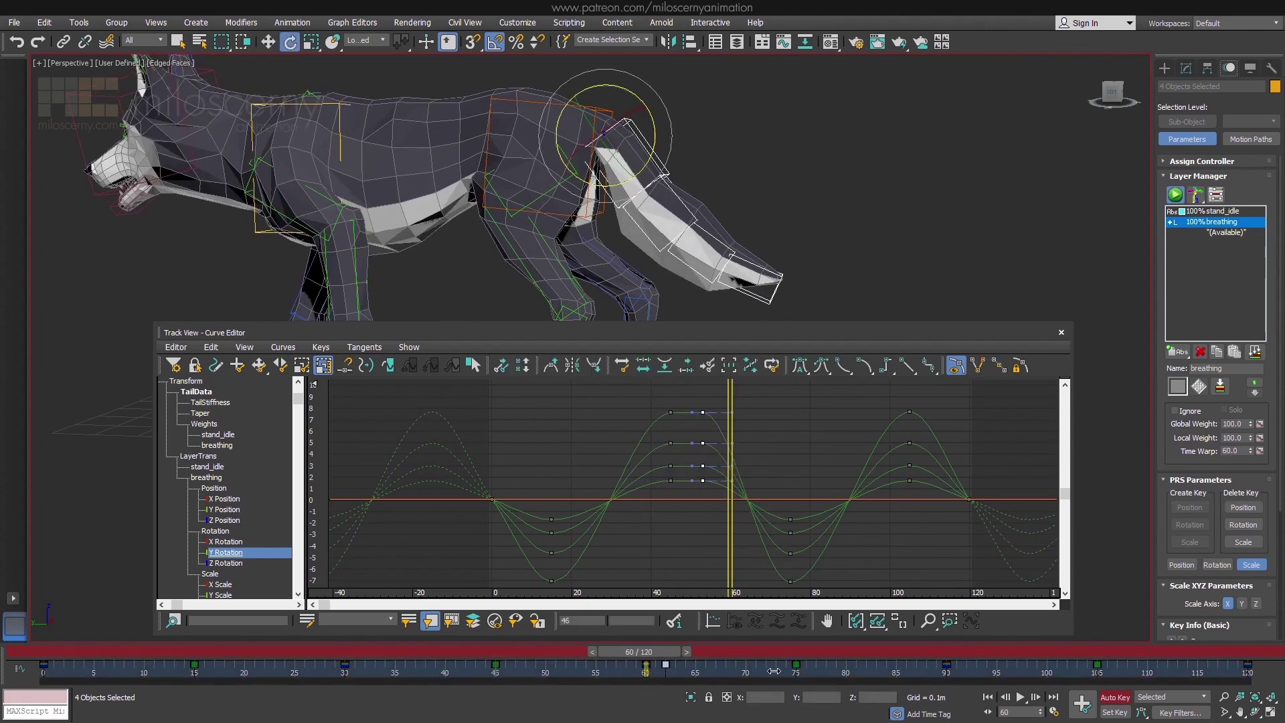
{"action": "left_click", "coordinate": [1020, 697]}
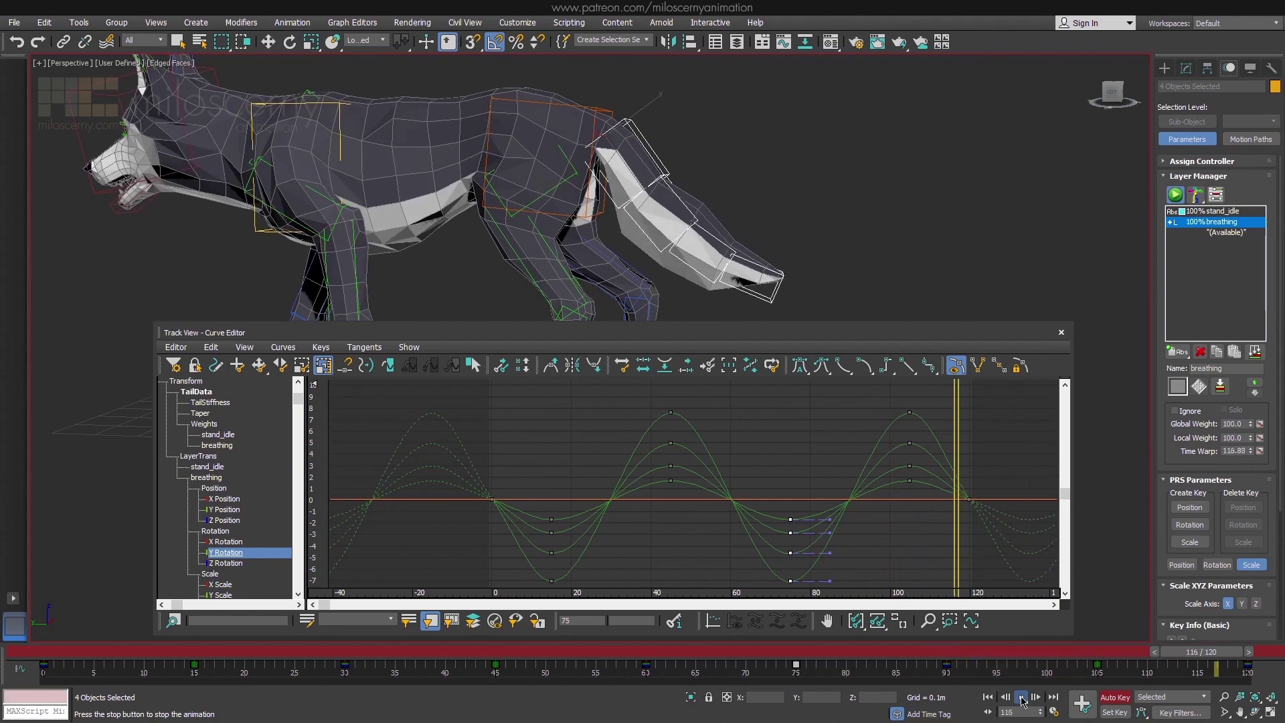
{"action": "left_click", "coordinate": [1022, 697]}
{"action": "left_click_drag", "start_coordinate": [271, 651], "coordinate": [40, 651]}
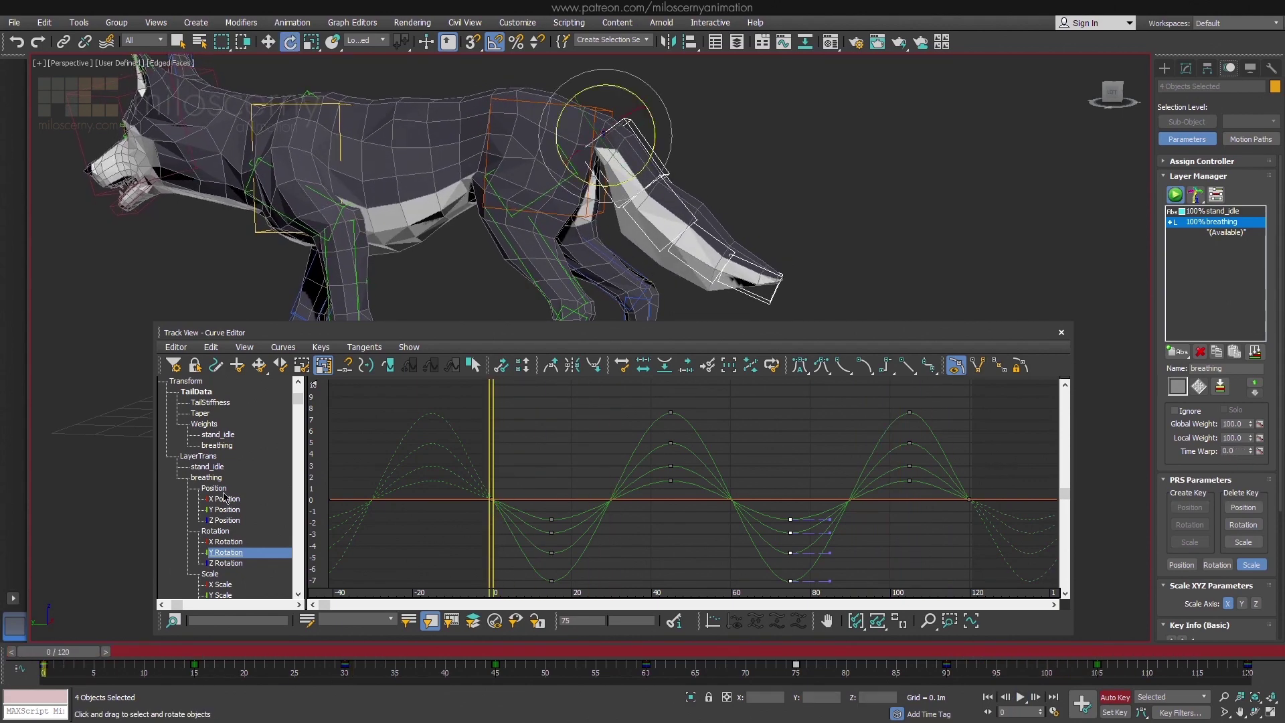
Review the tail sway from behind the wolf across the whole 120-frame loop.
{"action": "middle_click_drag", "start_coordinate": [863, 161], "coordinate": [714, 159], "text": "alt"}
{"action": "left_click_drag", "start_coordinate": [153, 649], "coordinate": [349, 650]}
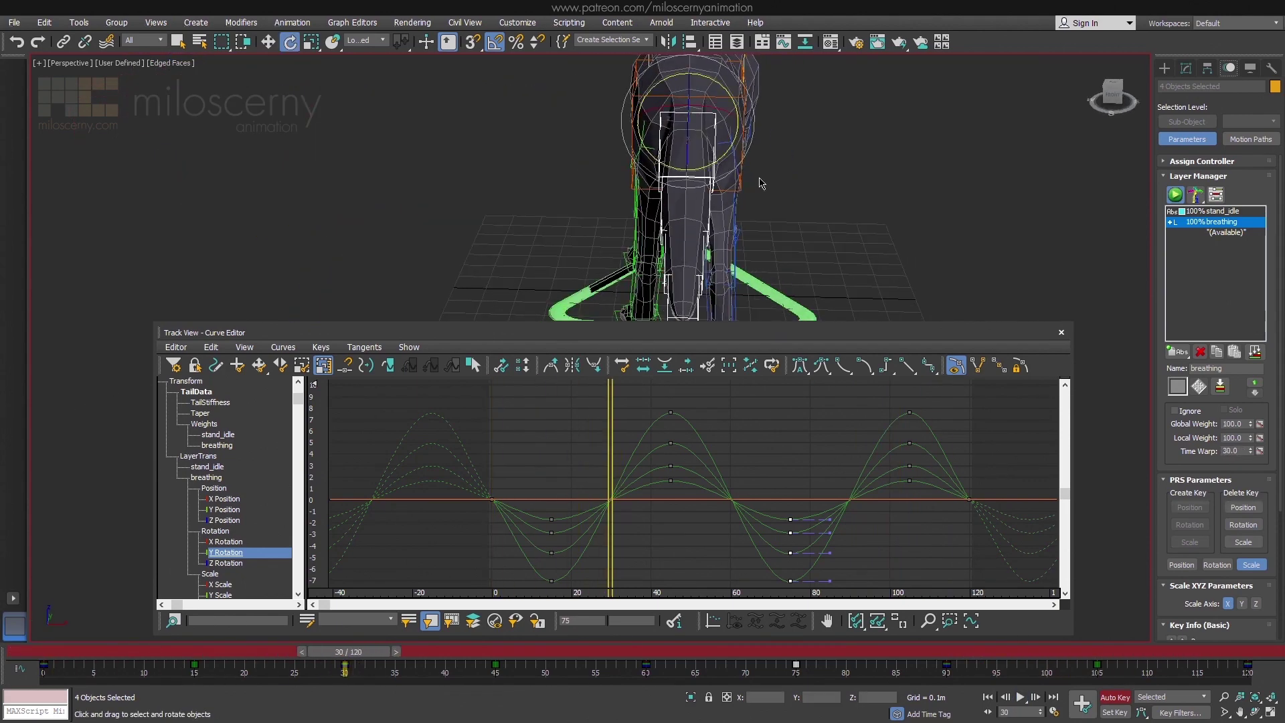
{"action": "middle_click_drag", "start_coordinate": [775, 154], "coordinate": [783, 136], "text": "alt"}
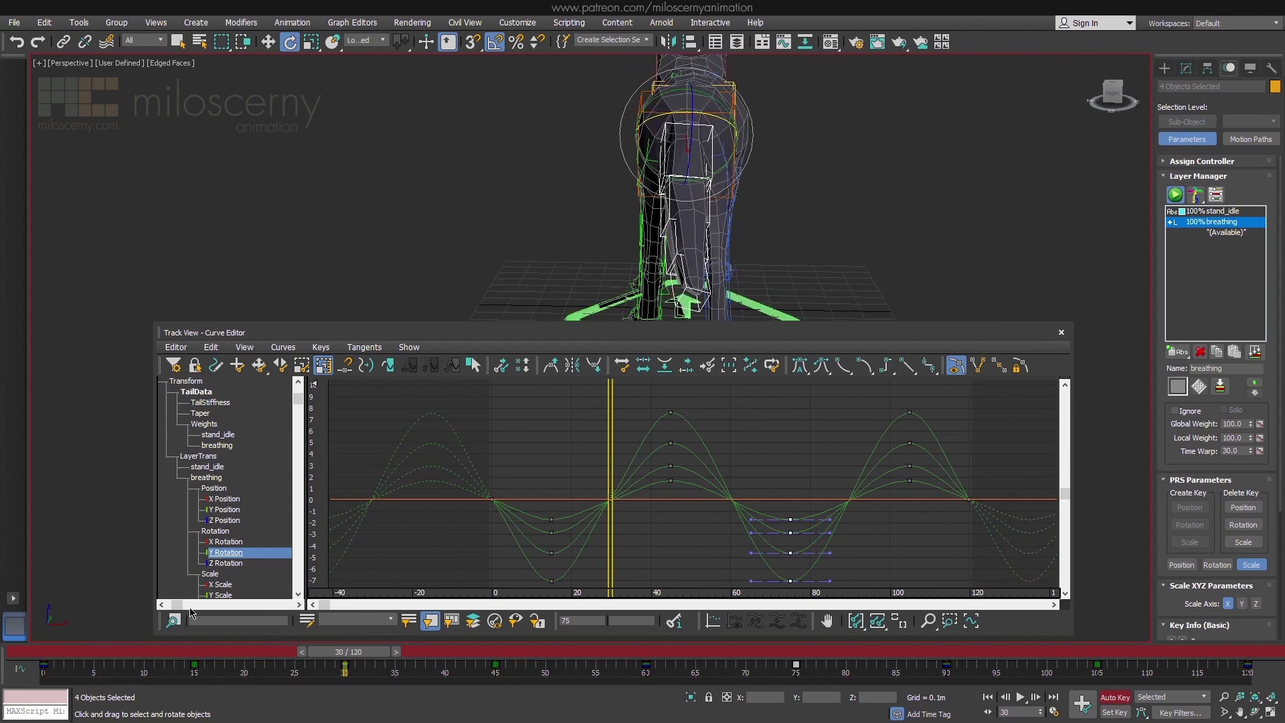
{"action": "left_click_drag", "start_coordinate": [348, 651], "coordinate": [770, 661]}
{"action": "key", "text": "e"}
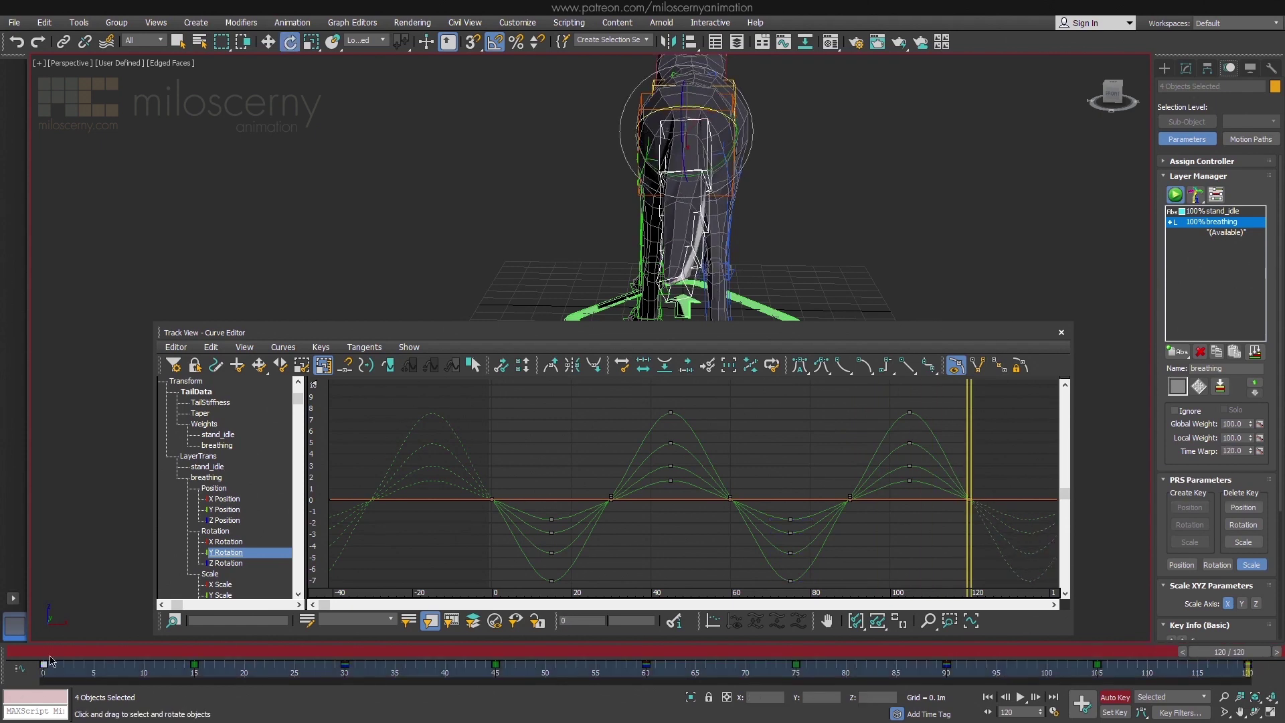
{"action": "left_click_drag", "start_coordinate": [50, 655], "coordinate": [887, 653]}
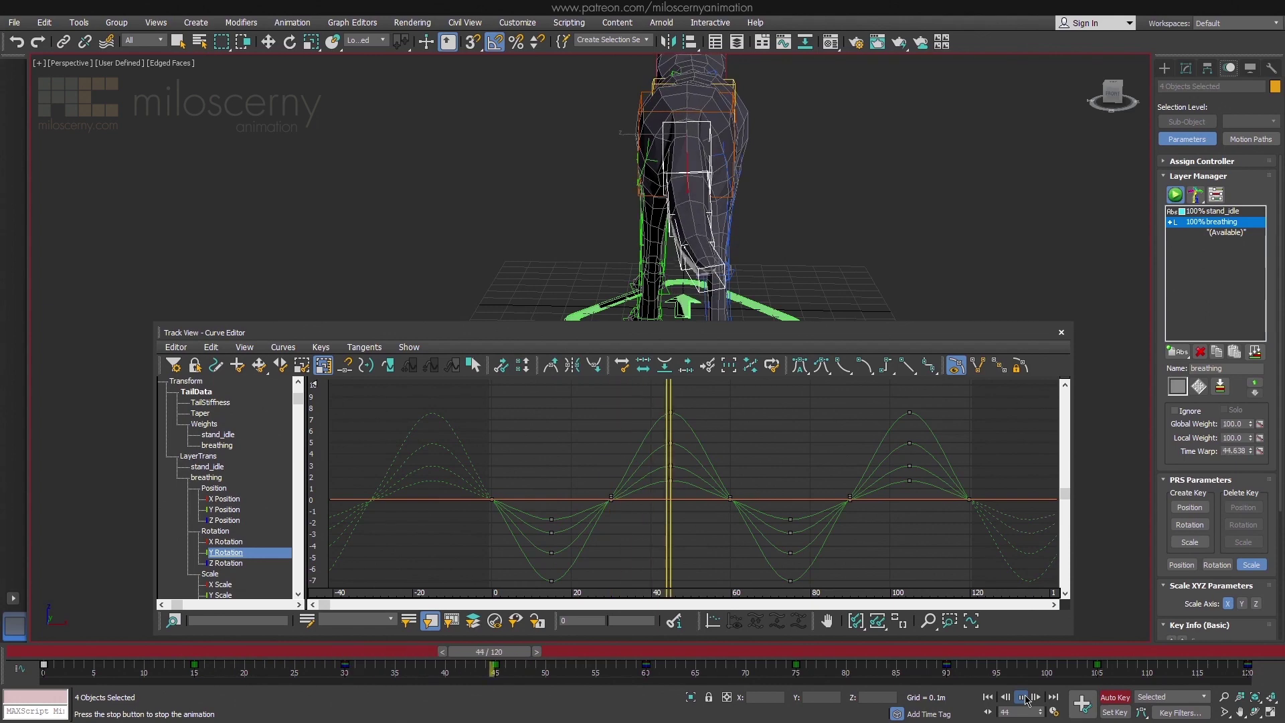
{"action": "left_click", "coordinate": [1024, 698]}
{"action": "key", "text": "e"}
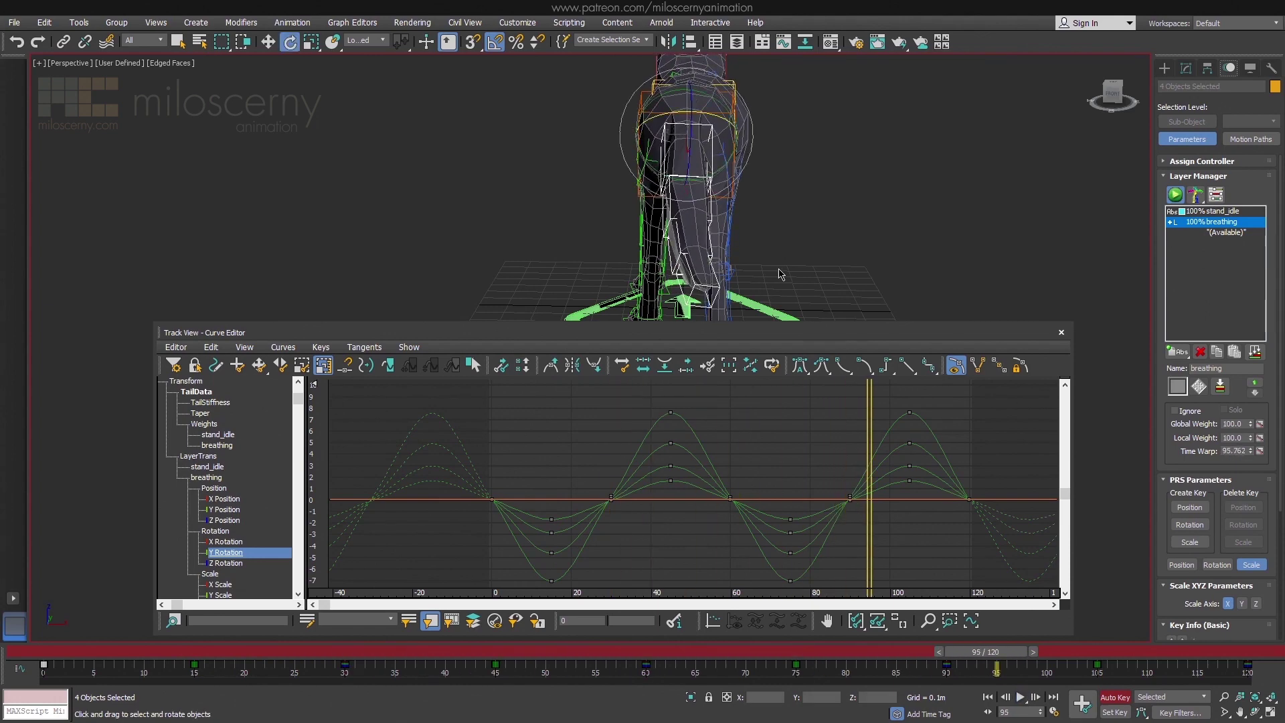
Shift the Tail2 keys 5 frames later and offset the keys of the lower tail bones, reviewing the playback from behind.
{"action": "left_click", "coordinate": [714, 202]}
{"action": "key", "text": "ctrl+z"}
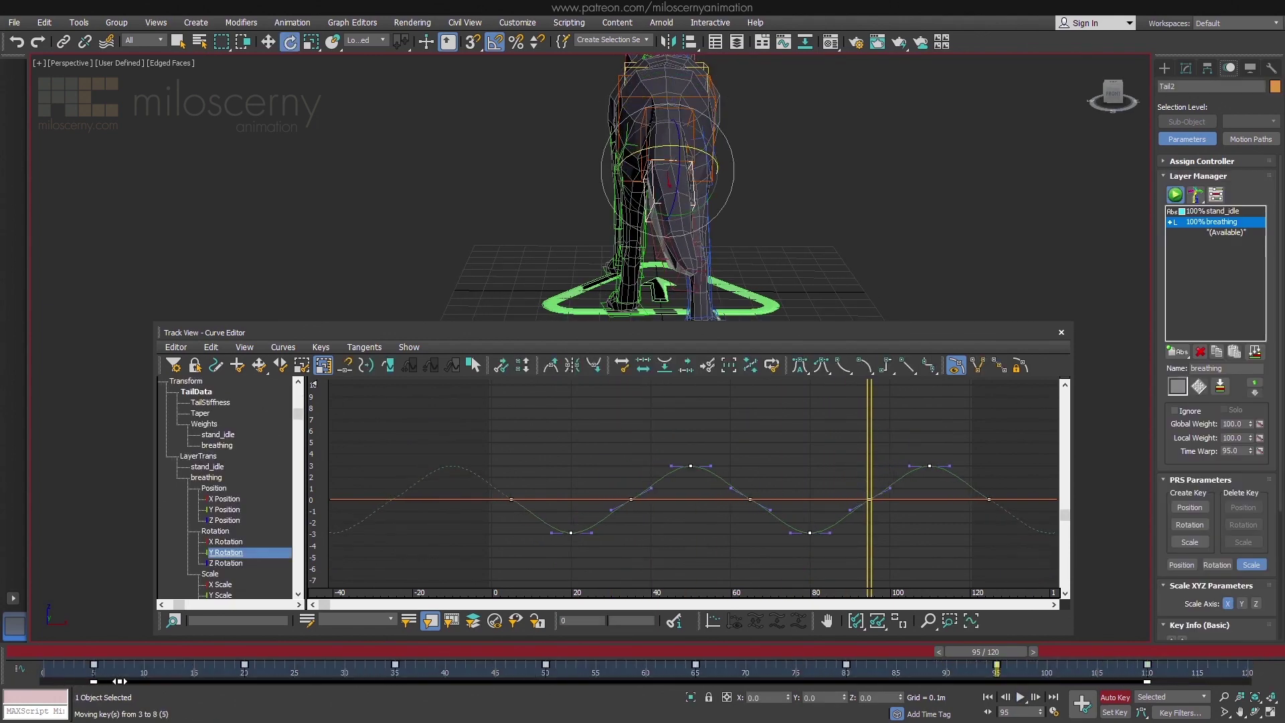
{"action": "left_click", "coordinate": [691, 240]}
{"action": "left_click", "coordinate": [691, 240]}
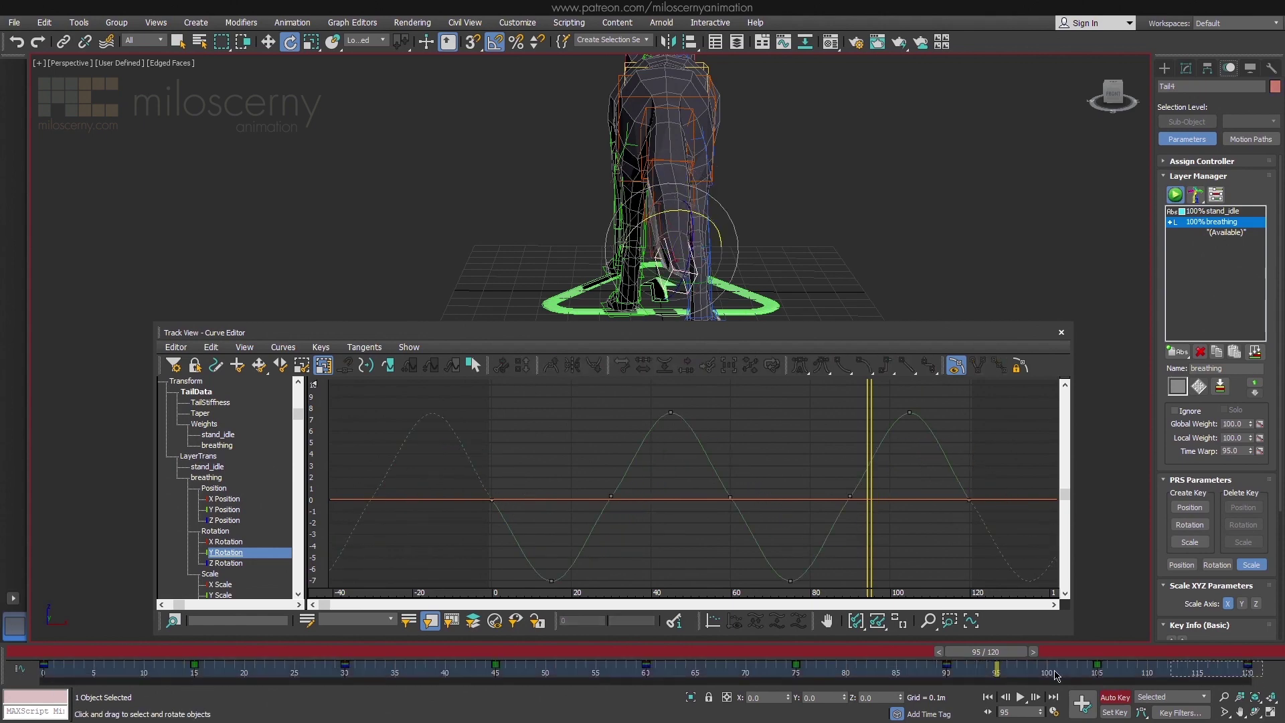
{"action": "left_click", "coordinate": [1108, 602]}
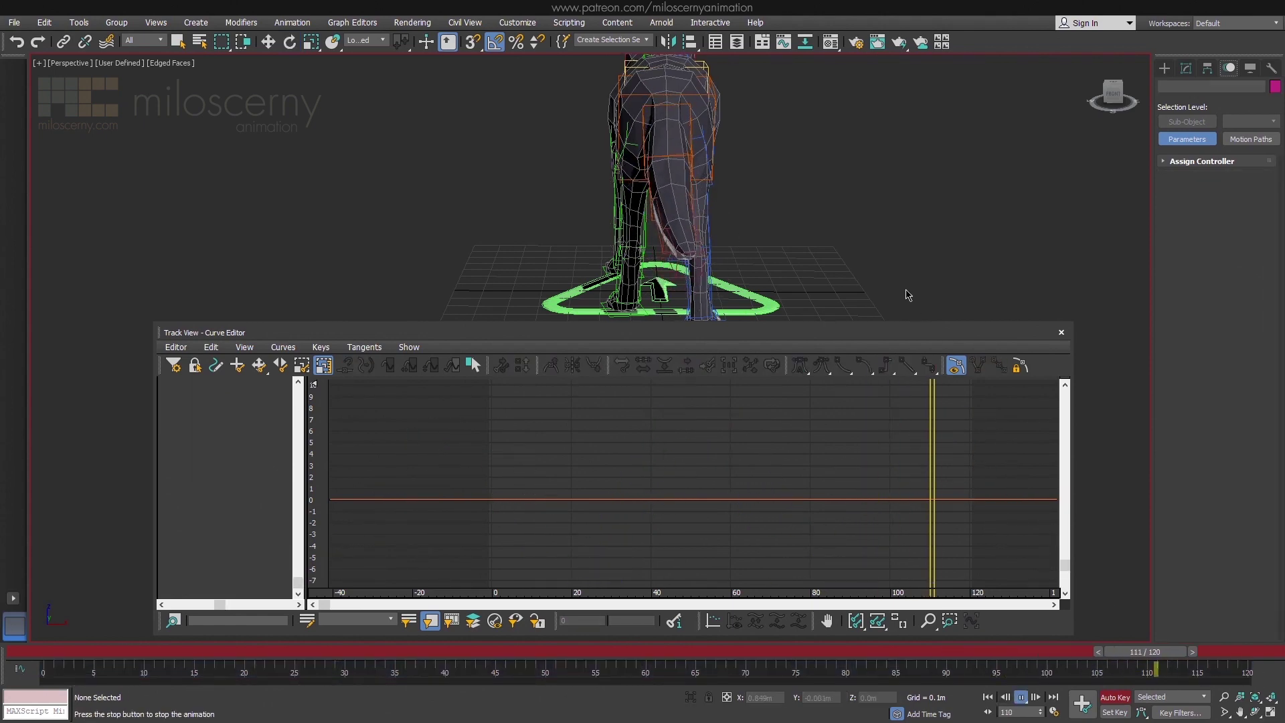
{"action": "mouse_move", "coordinate": [769, 238]}
{"action": "middle_mouse_down", "text": "alt"}
{"action": "mouse_move", "coordinate": [797, 265]}
{"action": "mouse_move", "coordinate": [849, 247]}
{"action": "mouse_move", "coordinate": [770, 262]}
{"action": "middle_mouse_up", "text": "alt"}
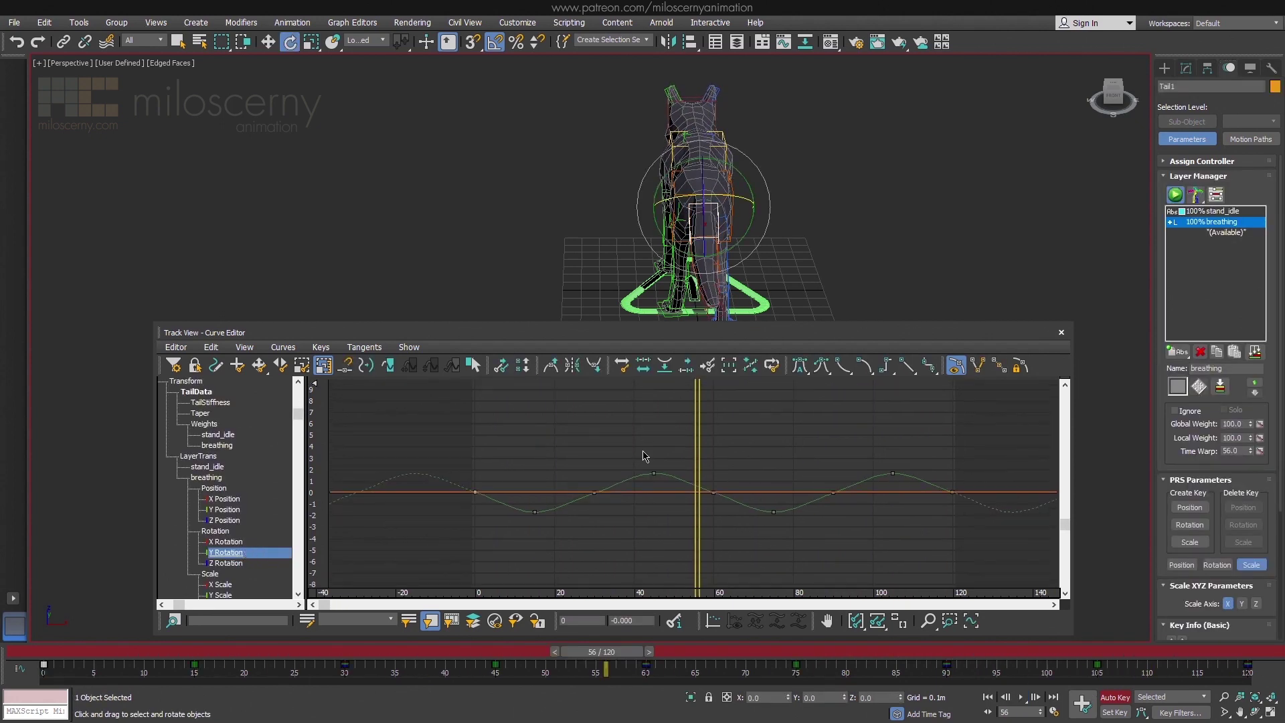
Scale the Y Rotation peak keys of Tail1 during playback, trying stronger sways and settling at about 2.7 degrees.
{"action": "left_click", "coordinate": [1024, 698]}
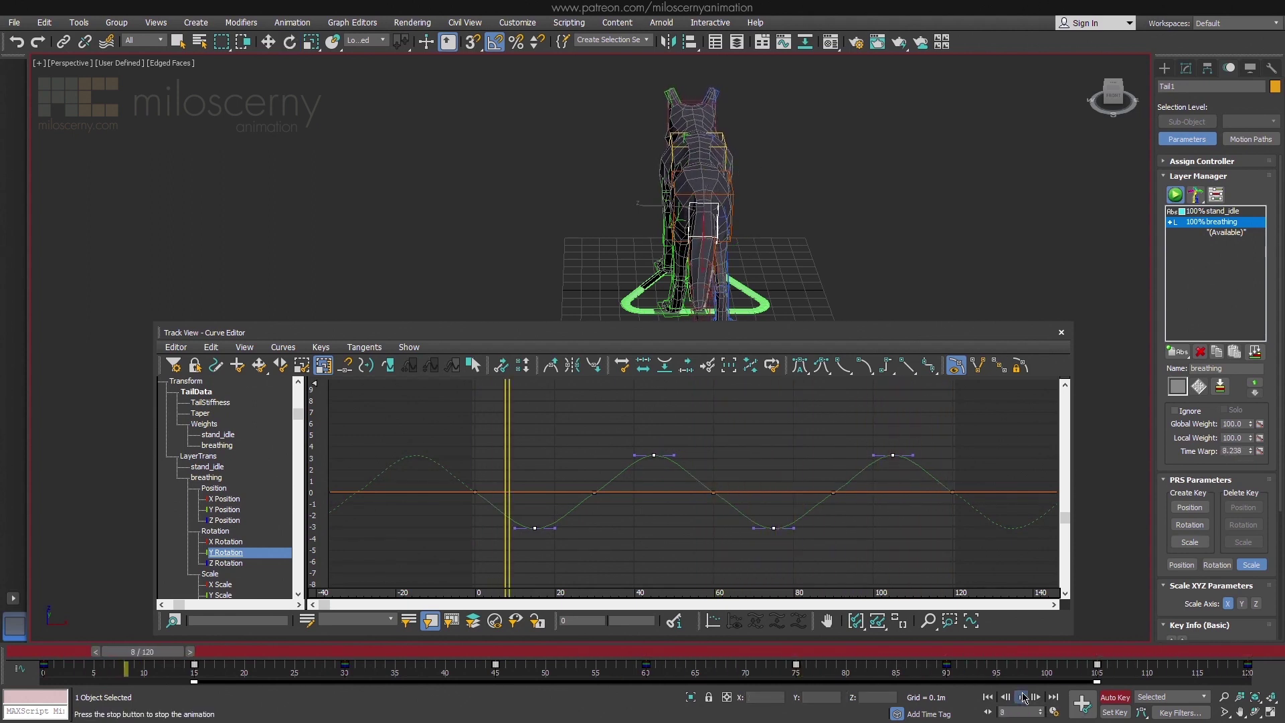
{"action": "left_click", "coordinate": [1024, 698]}
{"action": "left_click", "coordinate": [1023, 699]}
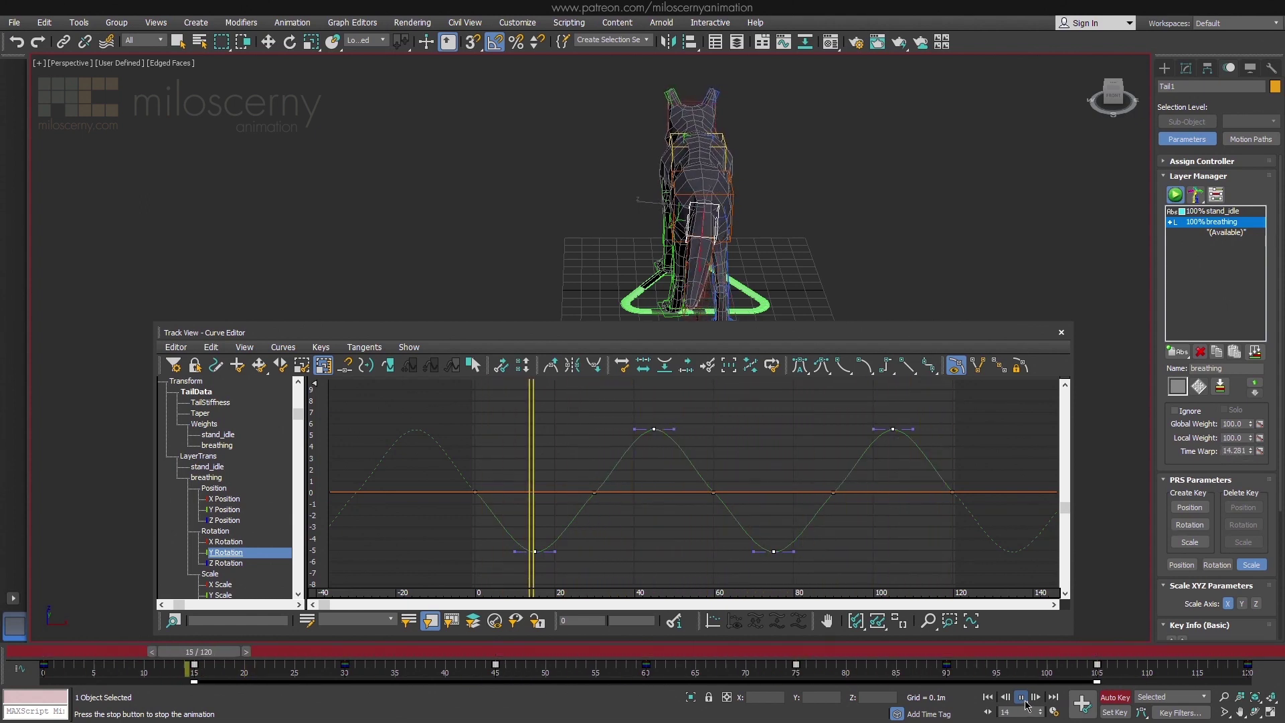
{"action": "left_click", "coordinate": [1022, 698]}
{"action": "left_click", "coordinate": [1022, 699]}
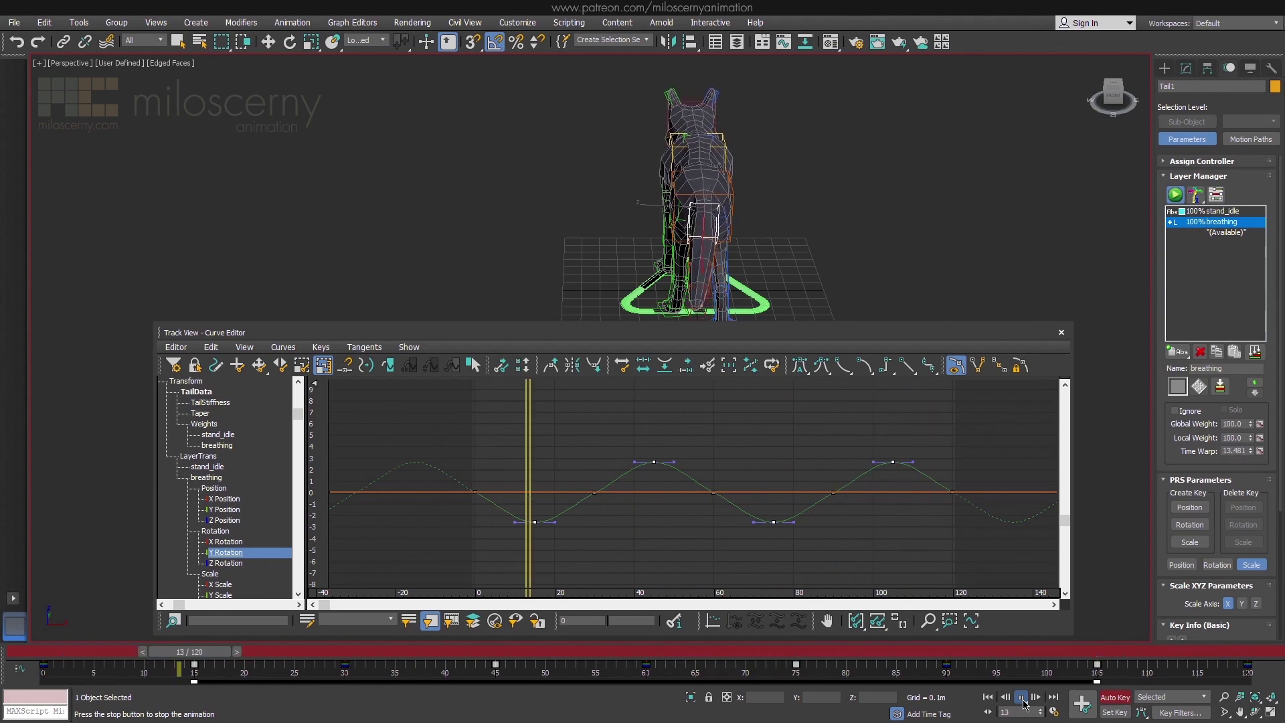
Play the finished breathing loop with nothing selected and review the whole wolf from the side.
{"action": "key", "text": "/"}
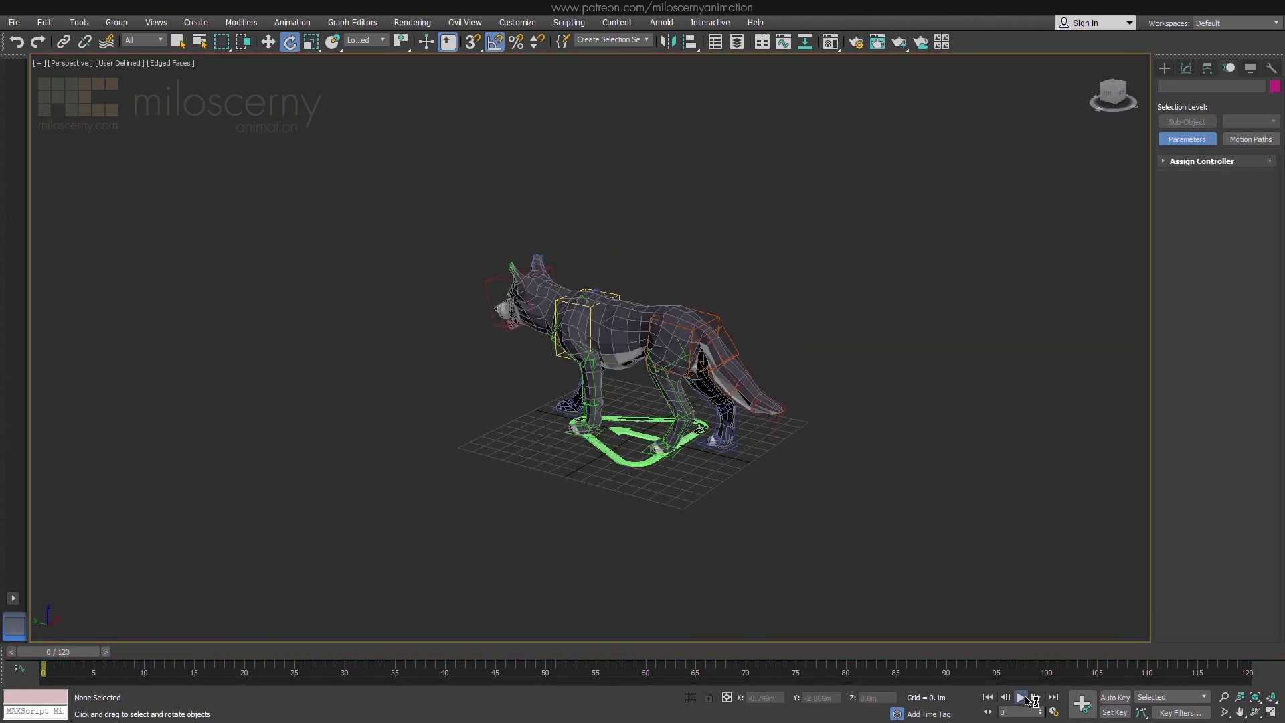
{"action": "scroll", "coordinate": [859, 449], "scroll_direction": "up", "scroll_amount": 3}
{"action": "middle_click_drag", "start_coordinate": [812, 427], "coordinate": [858, 416], "text": "alt"}
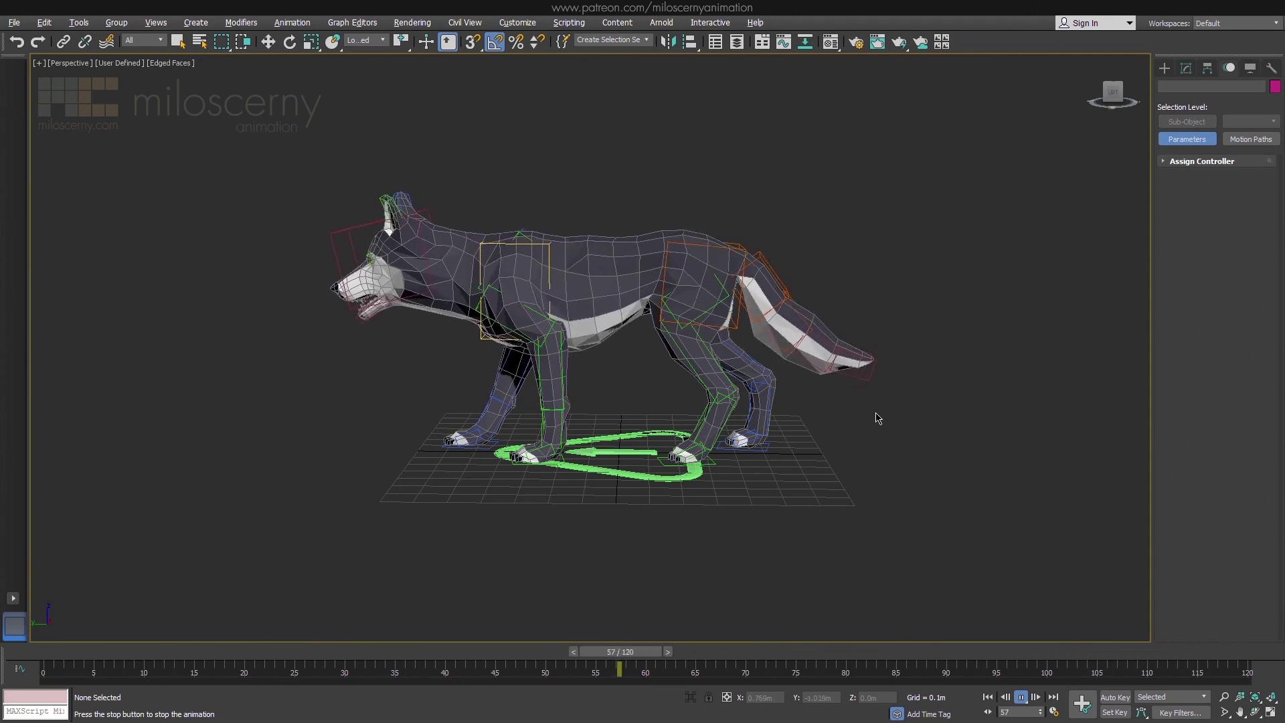
{"action": "mouse_move", "coordinate": [875, 422]}
{"action": "middle_mouse_down", "text": "alt"}
{"action": "mouse_move", "coordinate": [769, 425]}
{"action": "mouse_move", "coordinate": [751, 462]}
{"action": "mouse_move", "coordinate": [891, 423]}
{"action": "mouse_move", "coordinate": [868, 408]}
{"action": "middle_mouse_up", "text": "alt"}
{"action": "scroll", "coordinate": [891, 423], "scroll_direction": "down", "scroll_amount": 4}
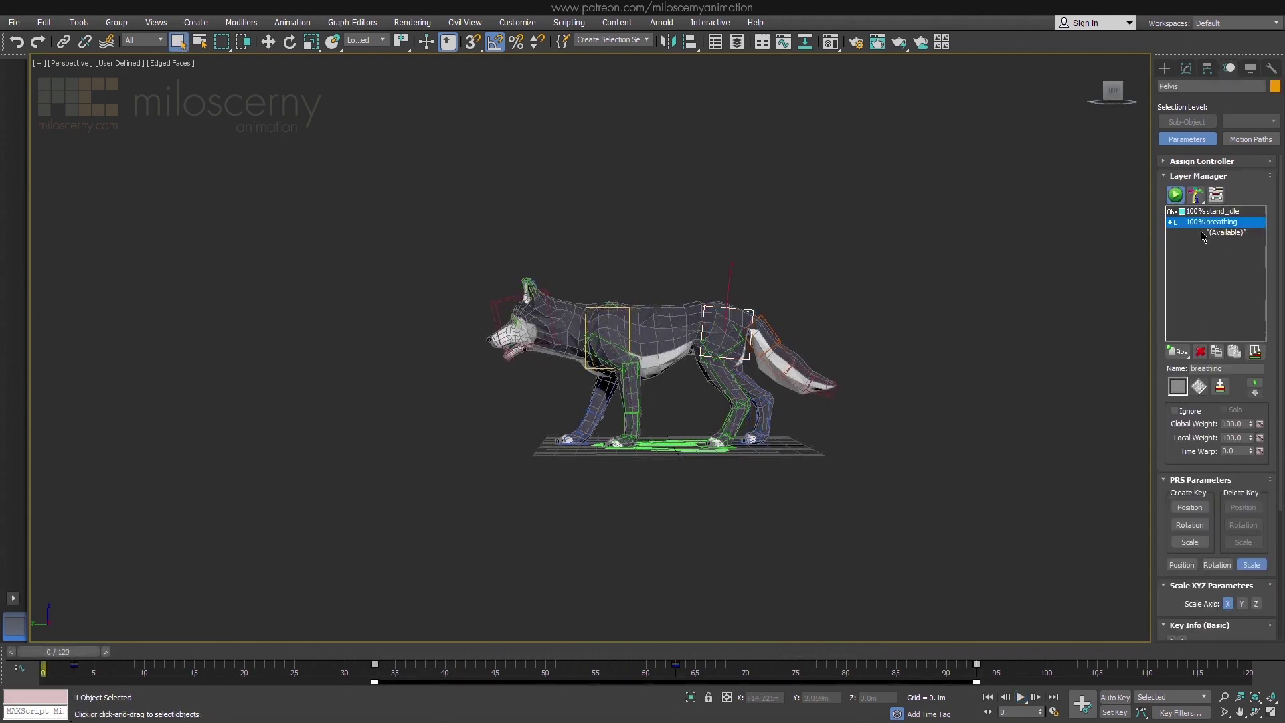
Copy the stand_idle and breathing layers and paste them below as a second pair of animation layers.
{"action": "left_click", "coordinate": [1214, 212]}
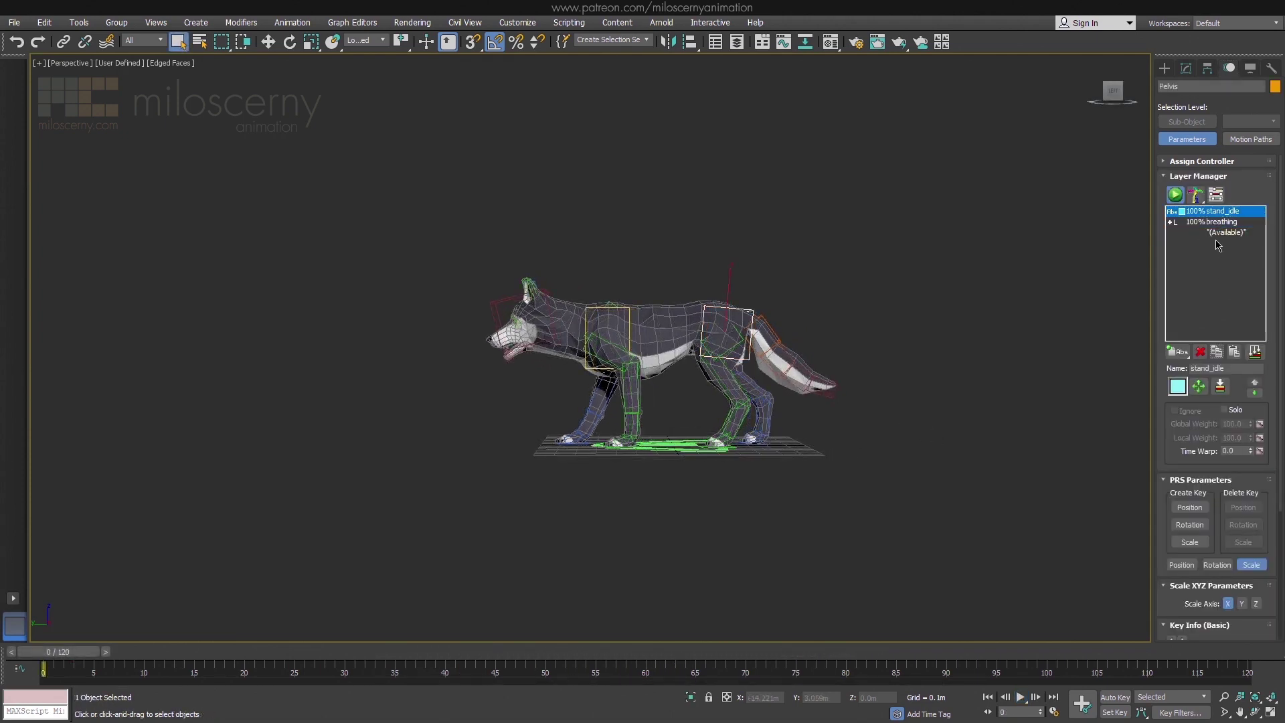
{"action": "left_click", "coordinate": [1212, 222]}
{"action": "left_click", "coordinate": [1202, 353]}
{"action": "left_click", "coordinate": [675, 371]}
{"action": "left_click", "coordinate": [1233, 222]}
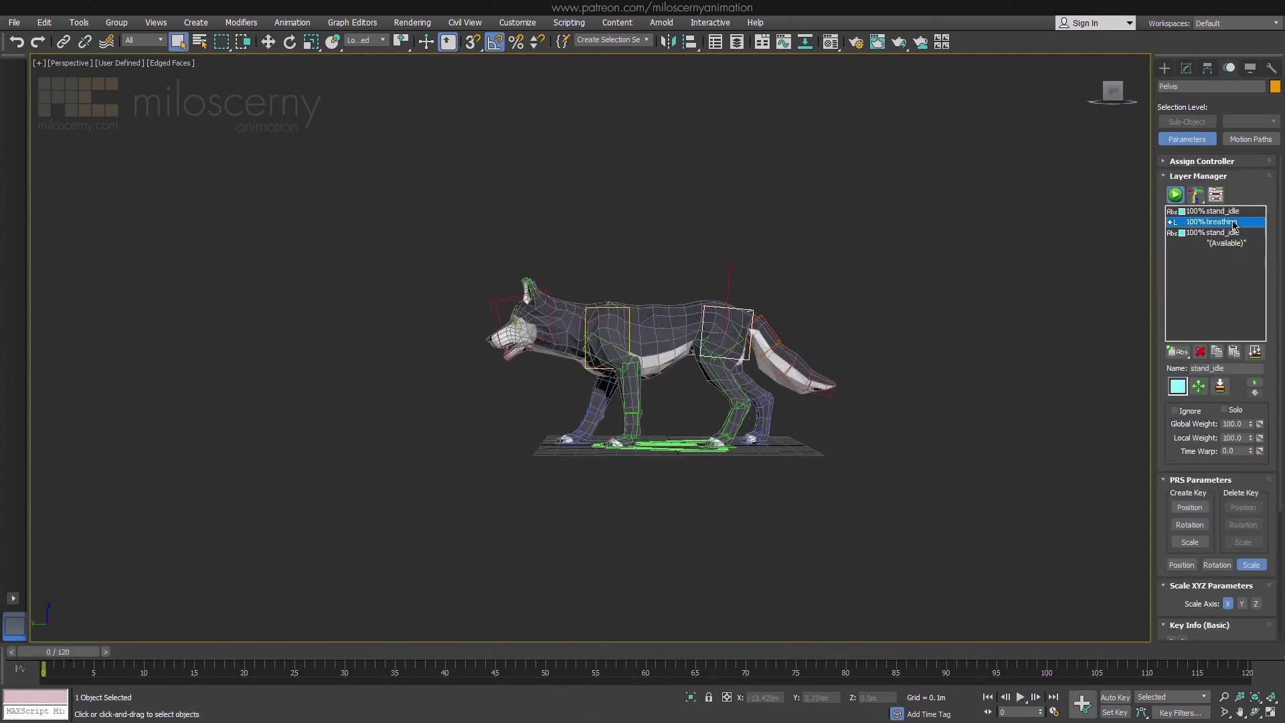
{"action": "left_click", "coordinate": [1225, 232]}
{"action": "left_click", "coordinate": [1235, 353]}
{"action": "key", "text": "Return"}
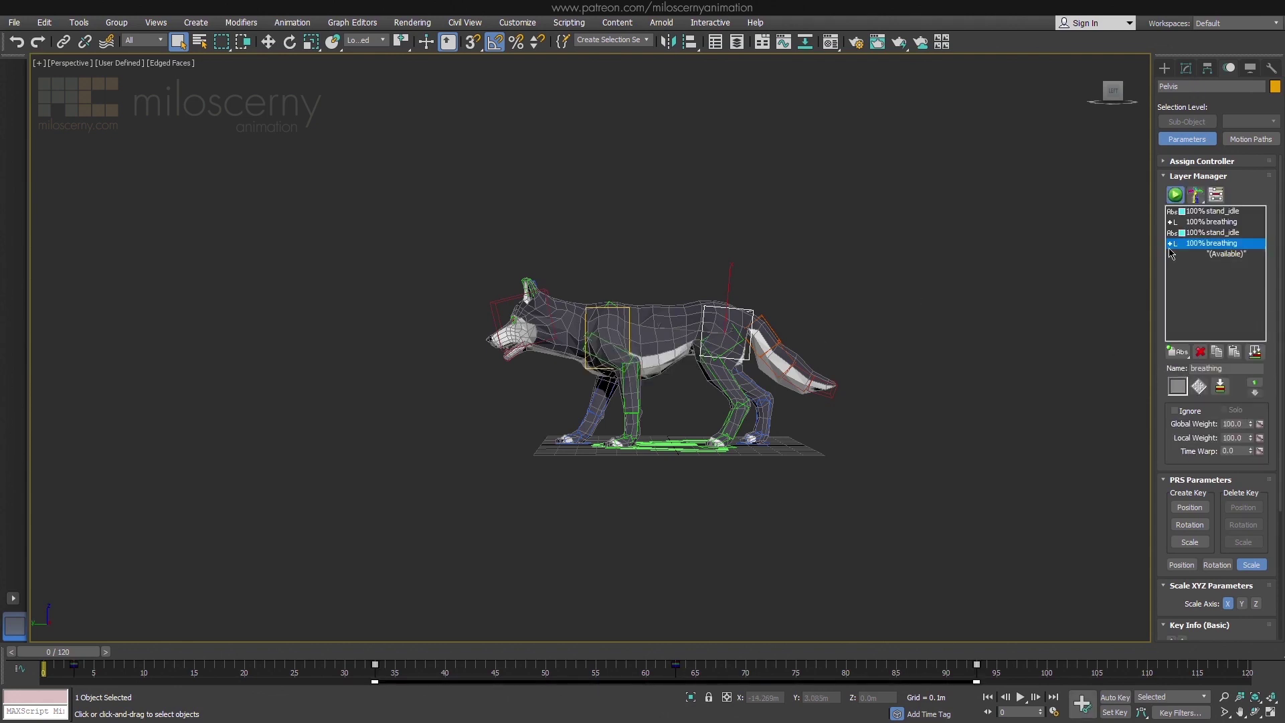
Rename the copied stand_idle layer to stand_idle_1 and add a local layer named stand_idle_1 after the copied breathing layer.
{"action": "left_click", "coordinate": [1234, 233]}
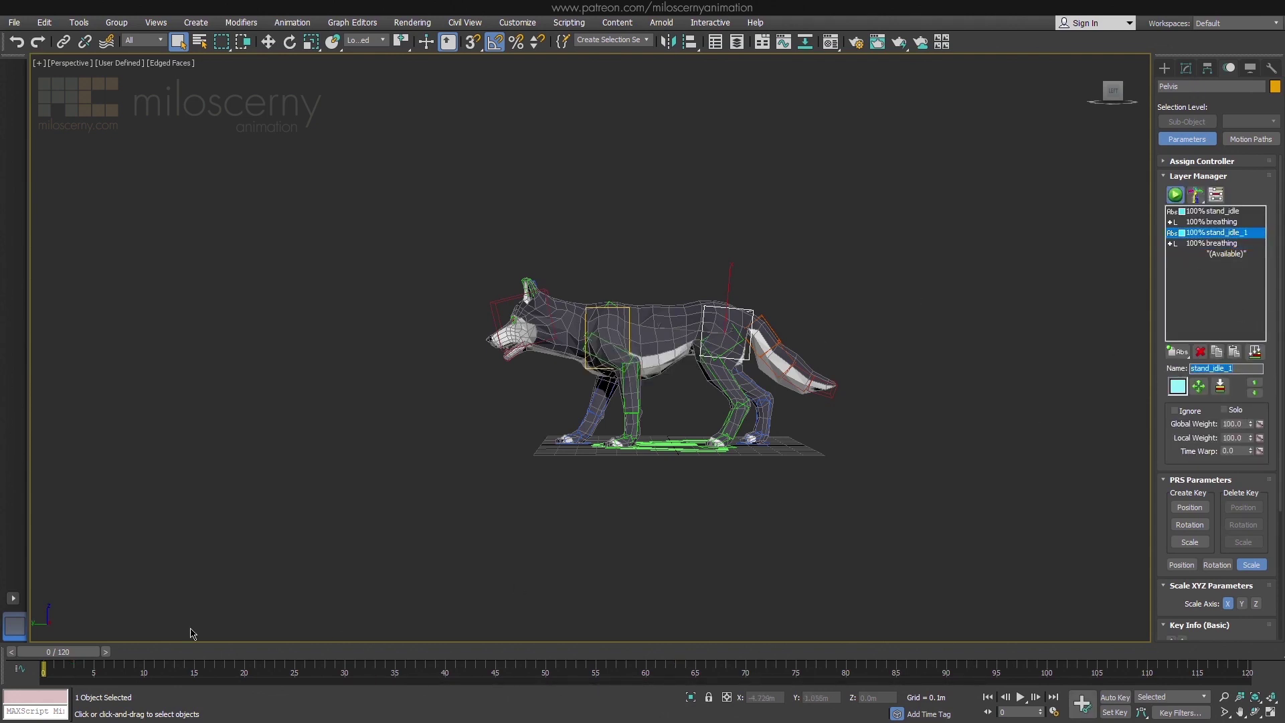
{"action": "left_click_drag", "start_coordinate": [94, 655], "coordinate": [467, 659]}
{"action": "left_click", "coordinate": [1233, 255]}
{"action": "left_click", "coordinate": [1179, 387]}
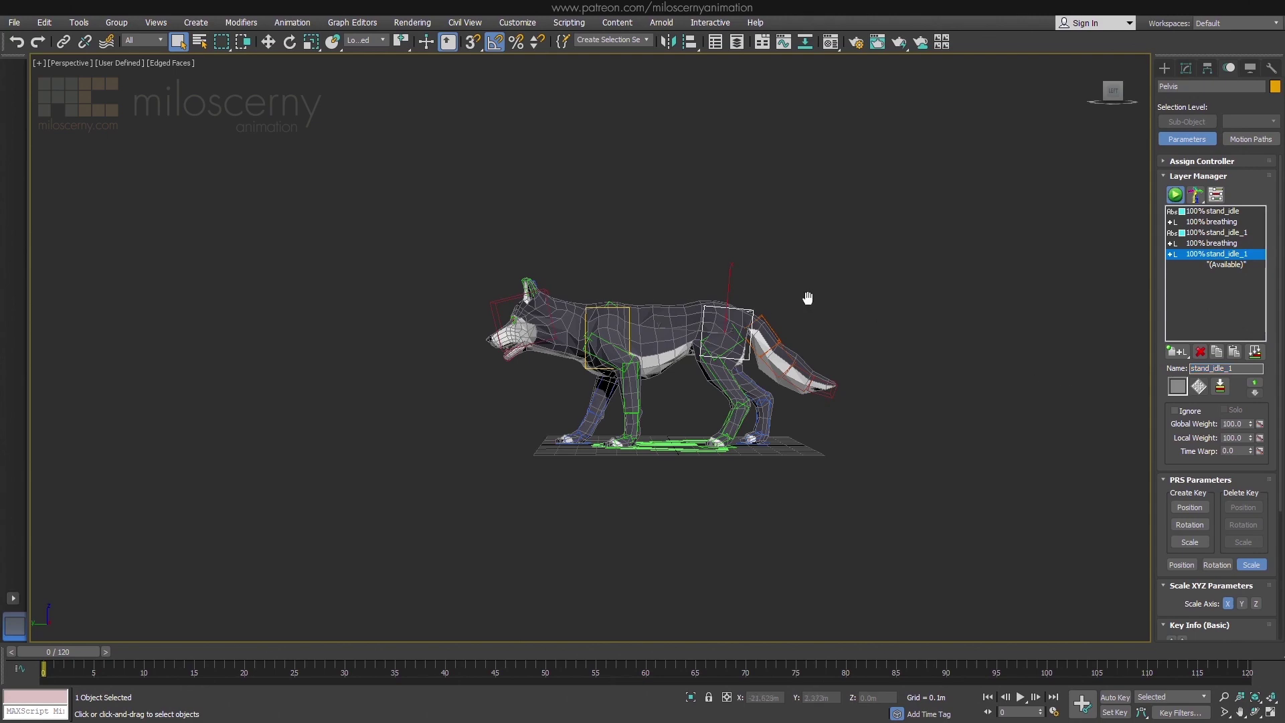
Select the full anim_export bone set in wireframe display and turn on Auto Key.
{"action": "middle_click_drag", "start_coordinate": [835, 309], "coordinate": [749, 328], "text": "alt"}
{"action": "scroll", "coordinate": [725, 317], "scroll_direction": "up", "scroll_amount": 3}
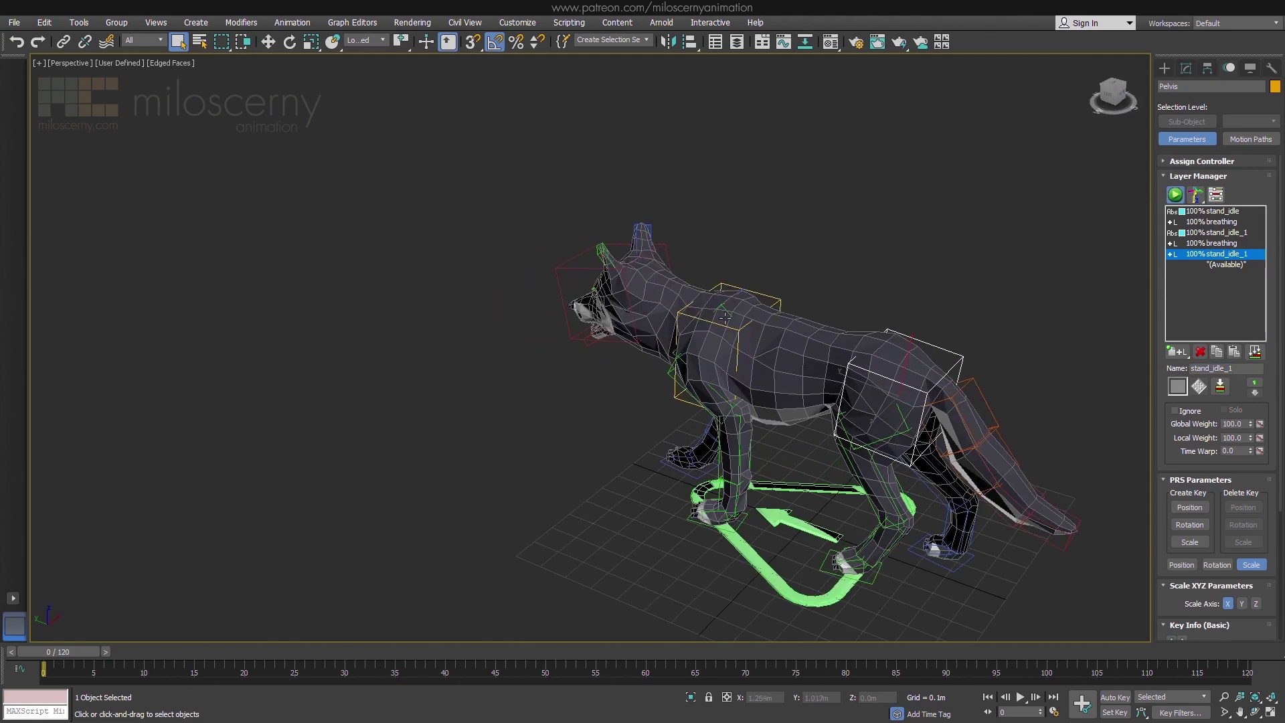
{"action": "key", "text": "F3"}
{"action": "middle_click_drag", "start_coordinate": [678, 309], "coordinate": [713, 316], "text": "alt"}
{"action": "key", "text": "ctrl+a"}
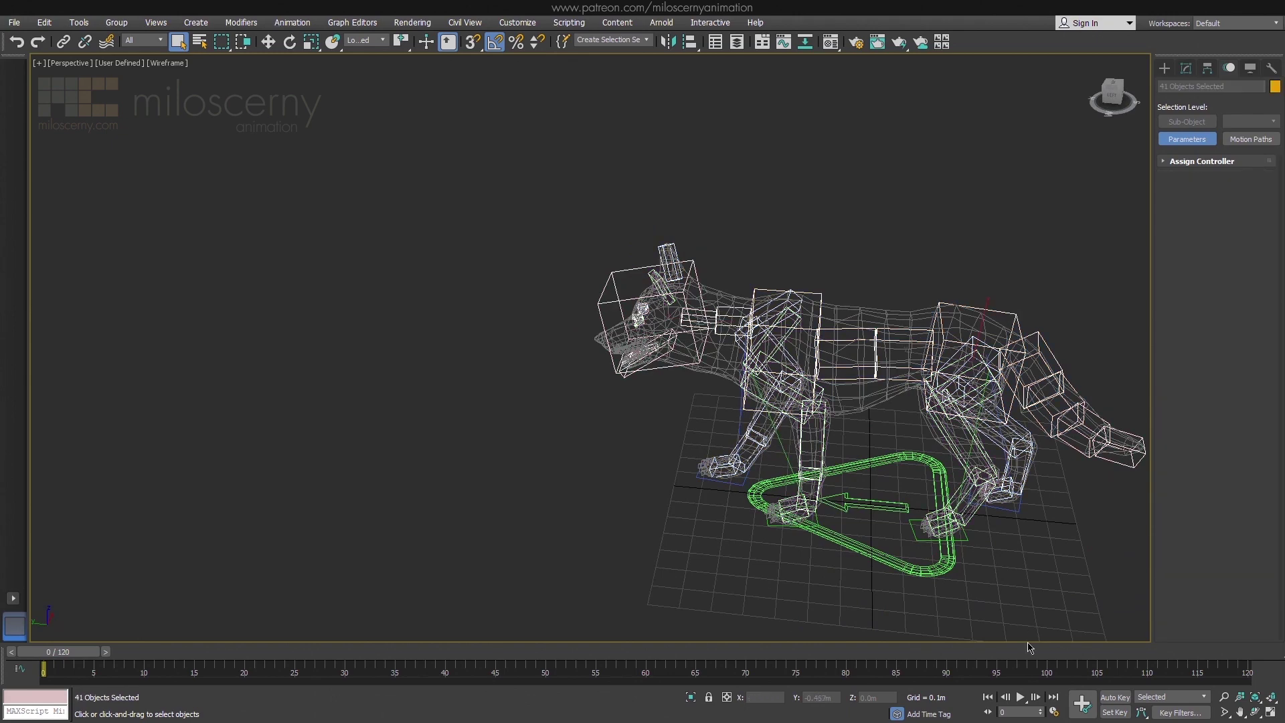
{"action": "left_click", "coordinate": [1115, 697]}
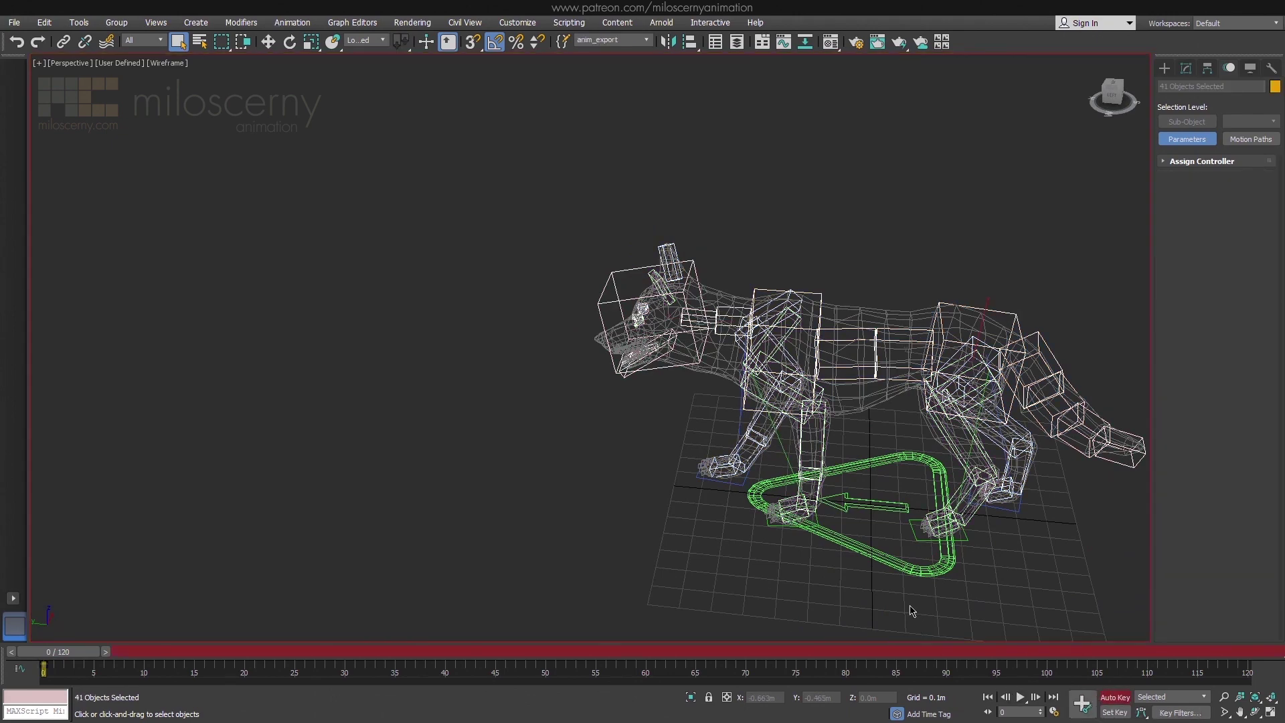
{"action": "middle_click_drag", "start_coordinate": [910, 609], "coordinate": [807, 561]}
Set the animation end time to frame 180 and play the extended range.
{"action": "left_click", "coordinate": [1054, 712]}
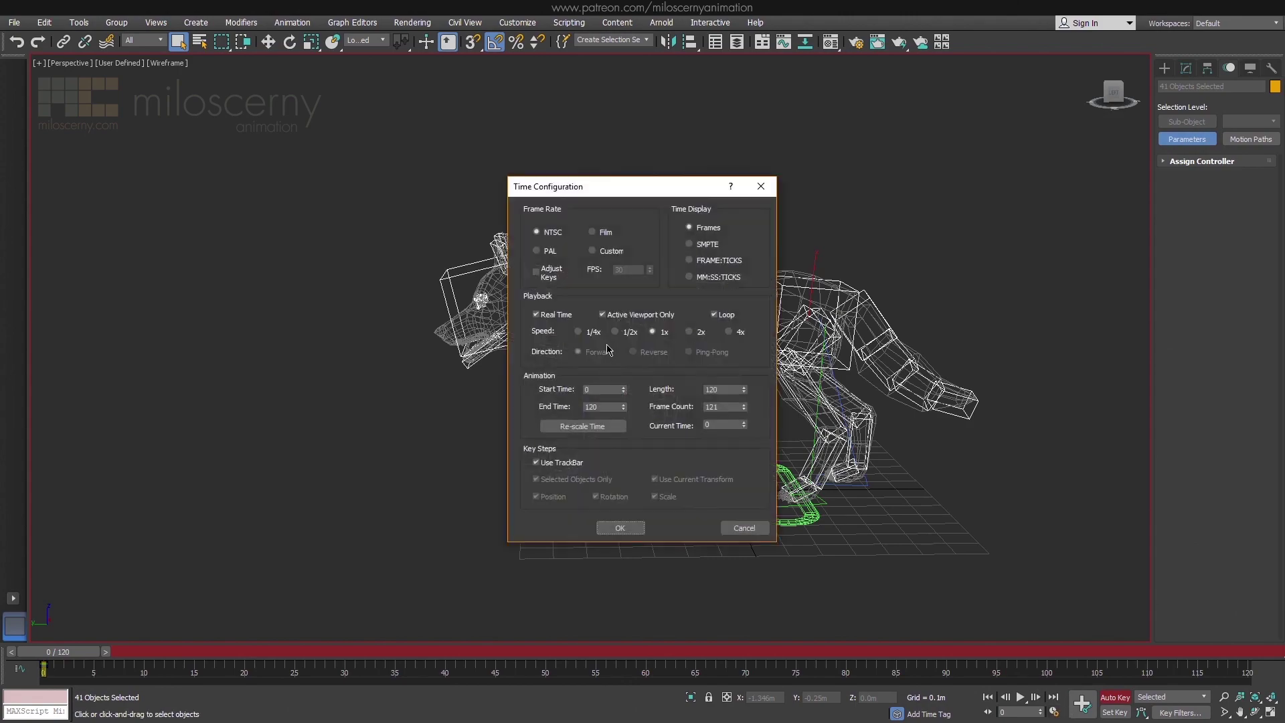
{"action": "left_click", "coordinate": [632, 532]}
{"action": "middle_click_drag", "start_coordinate": [730, 536], "coordinate": [731, 575]}
{"action": "middle_click_drag", "start_coordinate": [731, 576], "coordinate": [776, 603], "text": "alt"}
{"action": "left_click", "coordinate": [1054, 711]}
{"action": "double_click", "coordinate": [596, 407]}
{"action": "type", "text": "180"}
{"action": "left_click", "coordinate": [626, 529]}
{"action": "key", "text": "/"}
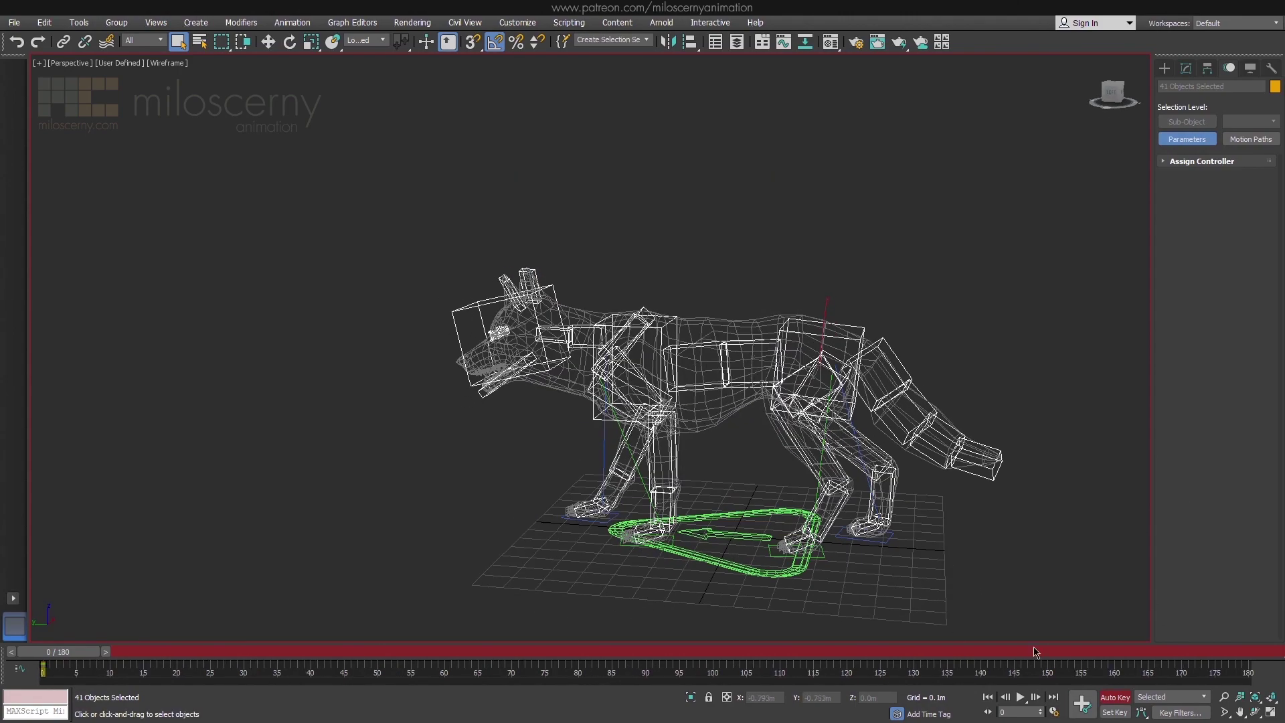
At frame 35, select the neck bones without the chest and turn the wolf's neck to the side.
{"action": "key", "text": "F3"}
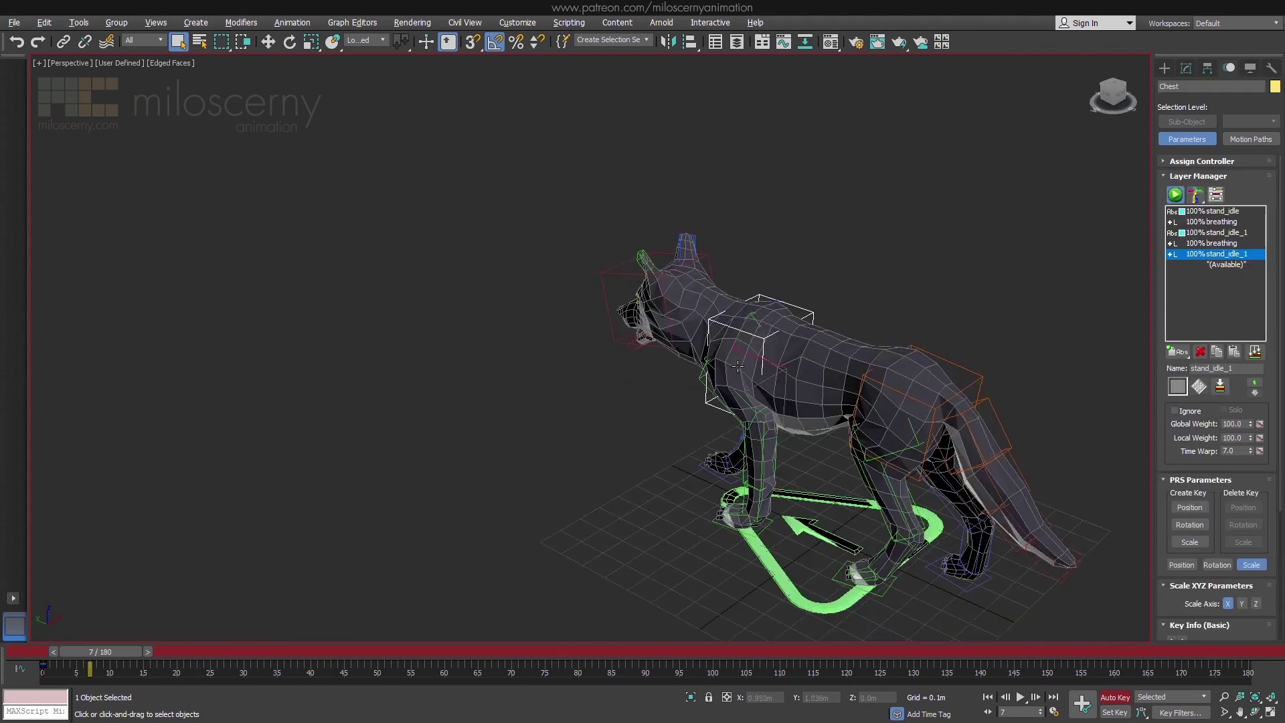
{"action": "middle_click_drag", "start_coordinate": [737, 366], "coordinate": [704, 303], "text": "alt"}
{"action": "key", "text": "F3"}
{"action": "key", "text": "F3"}
{"action": "mouse_move", "coordinate": [233, 656]}
{"action": "left_mouse_down"}
{"action": "mouse_move", "coordinate": [205, 654]}
{"action": "mouse_move", "coordinate": [307, 659]}
{"action": "left_mouse_up"}
{"action": "left_click", "coordinate": [741, 255], "text": "ctrl"}
{"action": "key", "text": "F3"}
{"action": "middle_click_drag", "start_coordinate": [756, 415], "coordinate": [720, 405], "text": "alt"}
{"action": "left_click", "coordinate": [775, 268], "text": "alt"}
{"action": "key", "text": "e"}
{"action": "middle_click_drag", "start_coordinate": [744, 465], "coordinate": [827, 292], "text": "alt"}
Turn the head further at frame 35, finishing with a -5 degree rotation about Y.
{"action": "left_click", "coordinate": [619, 367]}
{"action": "middle_click_drag", "start_coordinate": [620, 368], "coordinate": [689, 385], "text": "alt"}
{"action": "left_click_drag", "start_coordinate": [674, 395], "coordinate": [688, 392]}
{"action": "middle_click_drag", "start_coordinate": [722, 396], "coordinate": [670, 411], "text": "alt"}
{"action": "left_click_drag", "start_coordinate": [669, 412], "coordinate": [676, 411]}
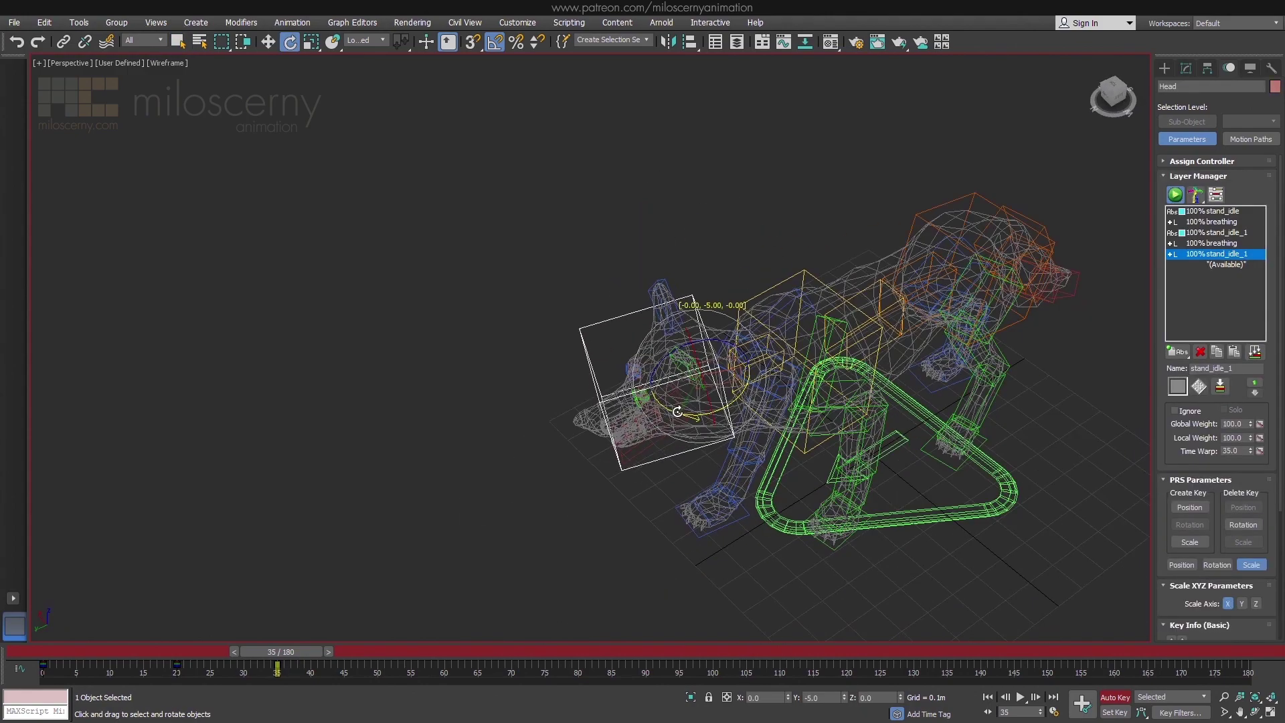
Add the two neck bones to the head selection and copy their keys from frame 35 to frame 73.
{"action": "left_click", "coordinate": [718, 387], "text": "ctrl"}
{"action": "left_click", "coordinate": [756, 377], "text": "ctrl"}
{"action": "left_click_drag", "start_coordinate": [529, 681], "coordinate": [530, 679], "text": "shift"}
{"action": "middle_click_drag", "start_coordinate": [572, 579], "coordinate": [548, 565]}
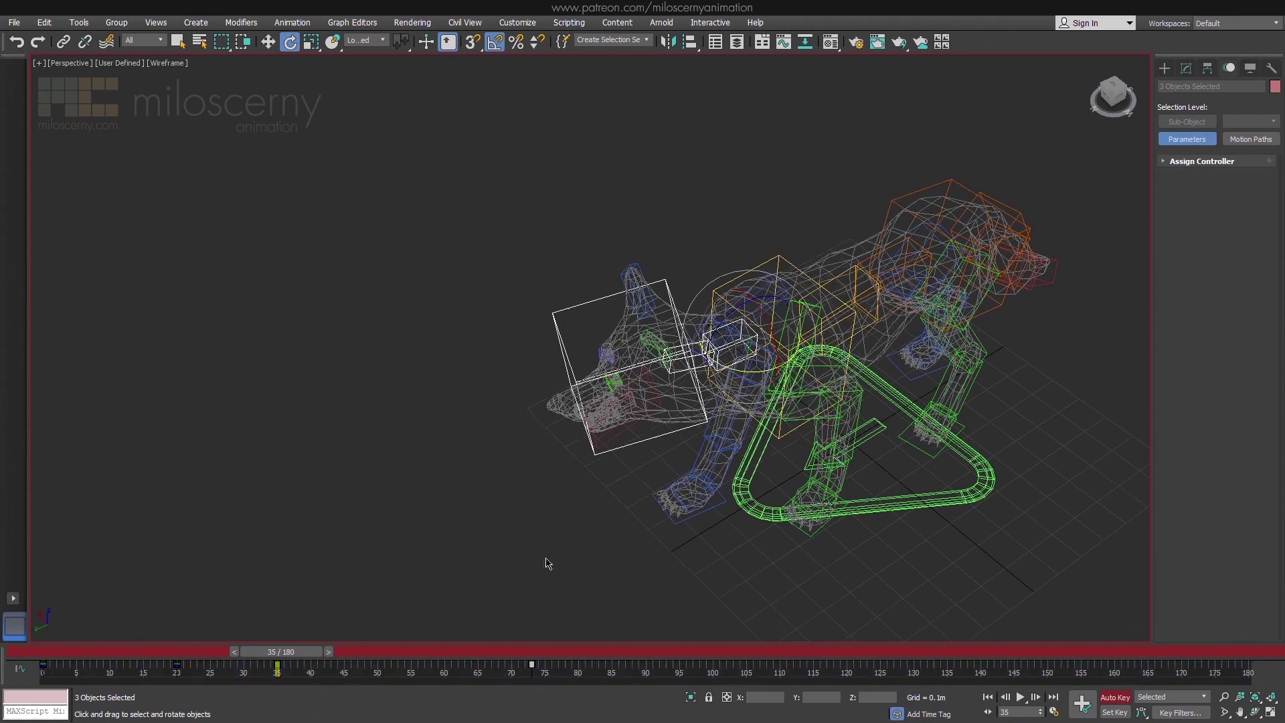
Rotate the neck and head at frame 99 so the wolf looks toward its other side.
{"action": "left_click_drag", "start_coordinate": [309, 655], "coordinate": [734, 678]}
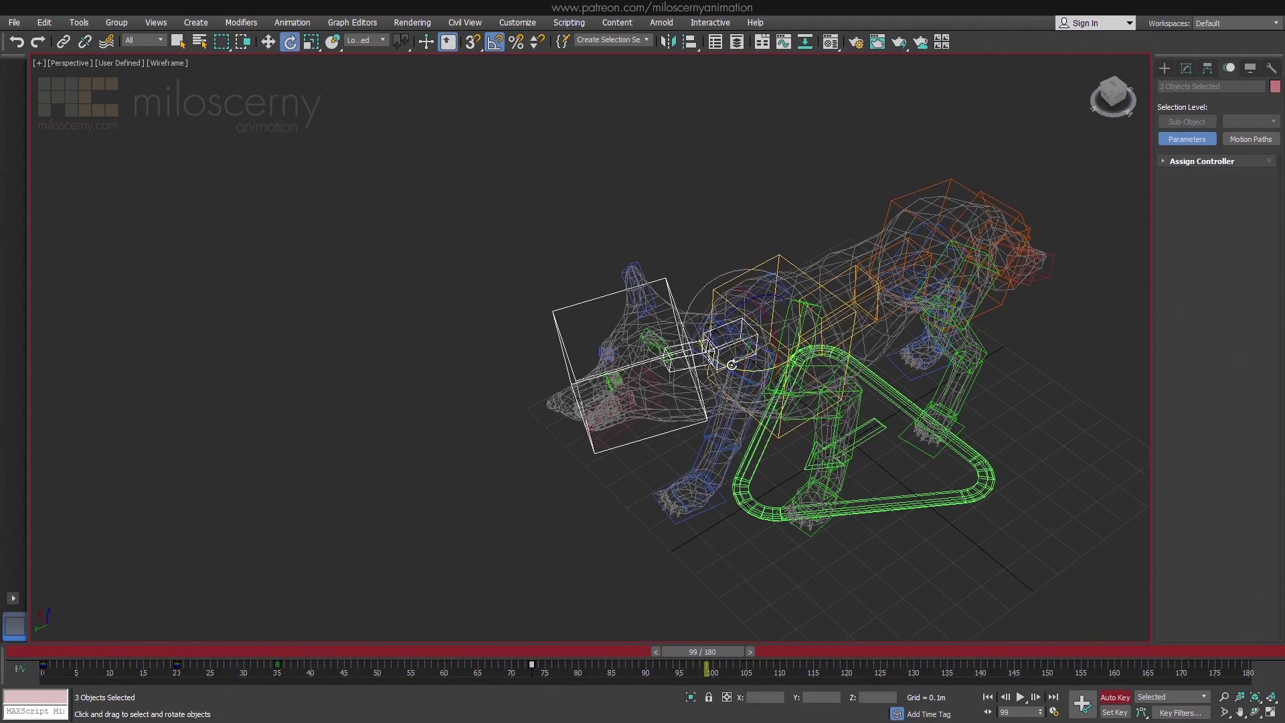
{"action": "left_click", "coordinate": [693, 402], "text": "alt"}
{"action": "left_click_drag", "start_coordinate": [744, 373], "coordinate": [770, 368]}
{"action": "key", "text": "F3"}
{"action": "middle_click_drag", "start_coordinate": [796, 382], "coordinate": [753, 383], "text": "alt"}
{"action": "left_click", "coordinate": [730, 454]}
Reselect only the head and two neck bones and copy their turned pose from frame 99 to frame 138.
{"action": "mouse_move", "coordinate": [711, 655]}
{"action": "left_mouse_down"}
{"action": "mouse_move", "coordinate": [587, 666]}
{"action": "mouse_move", "coordinate": [724, 670]}
{"action": "left_mouse_up"}
{"action": "key", "text": "F3"}
{"action": "middle_click_drag", "start_coordinate": [833, 281], "coordinate": [769, 295], "text": "alt"}
{"action": "left_click_drag", "start_coordinate": [769, 295], "coordinate": [800, 401]}
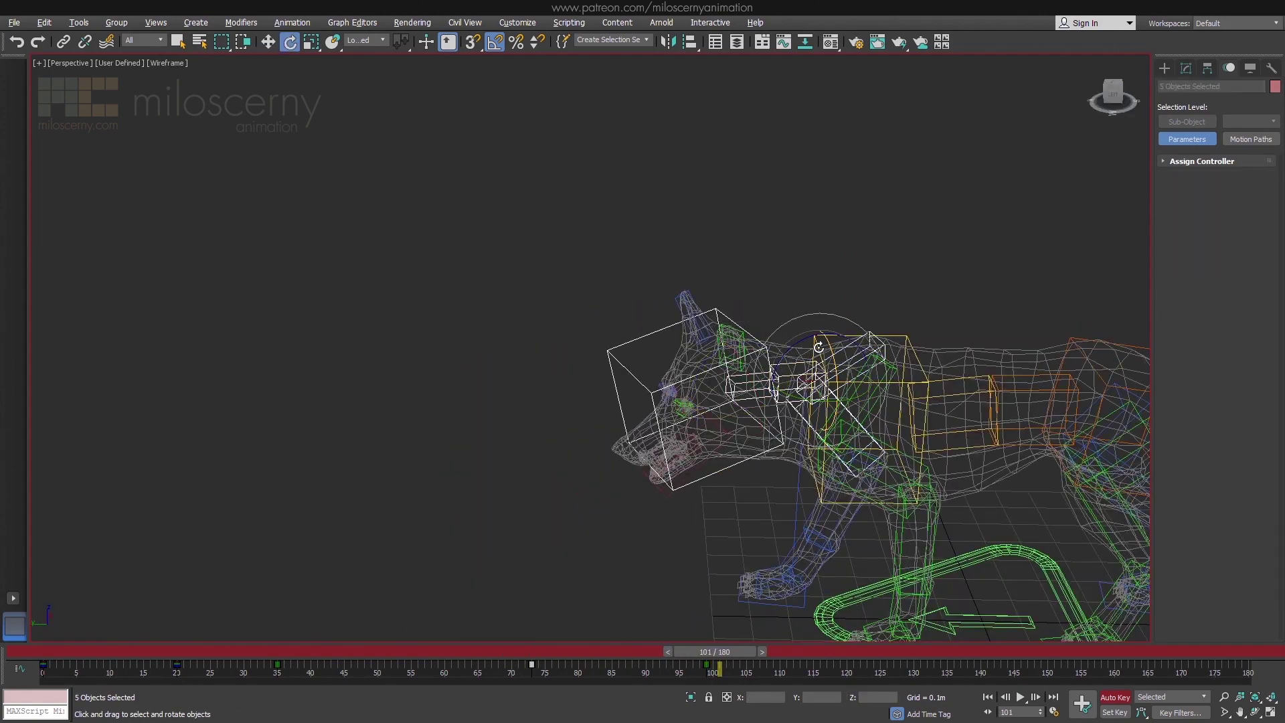
{"action": "left_click", "coordinate": [909, 482], "text": "alt"}
{"action": "key", "text": "F3"}
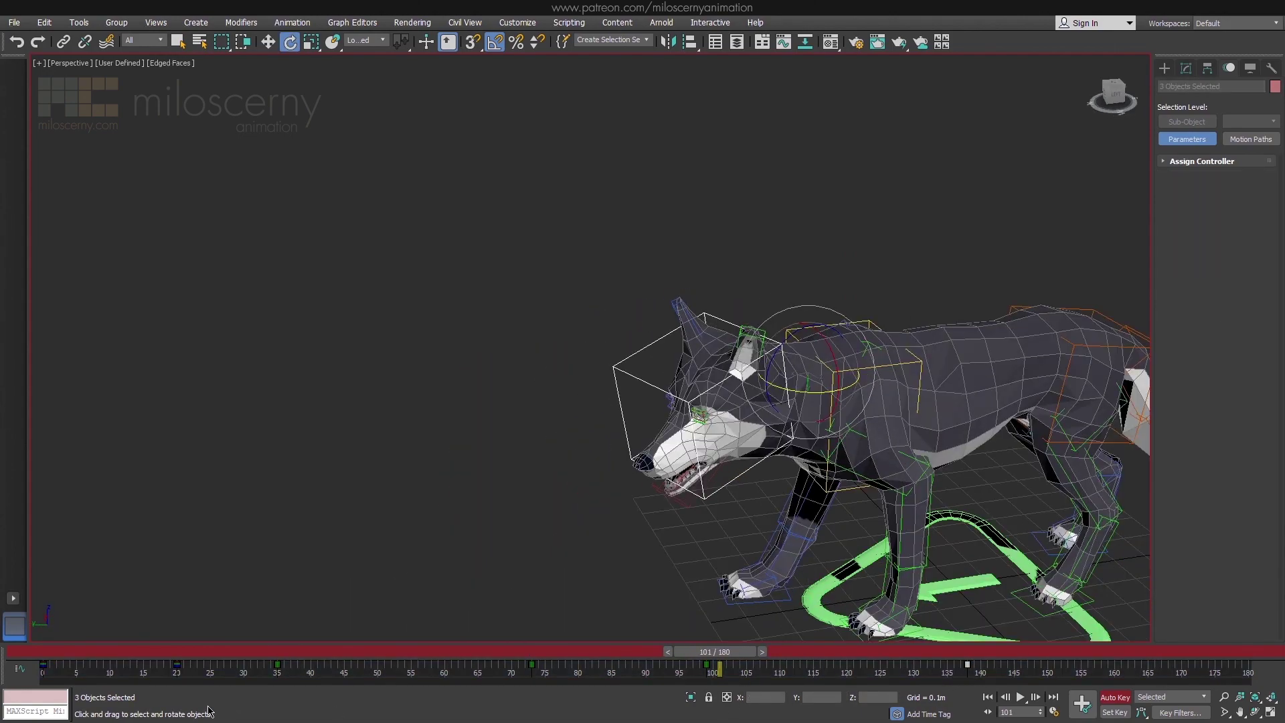
Copy the head and neck's starting pose keys to frames 159 and 180, and play the look-around animation.
{"action": "left_click_drag", "start_coordinate": [730, 653], "coordinate": [1068, 654]}
{"action": "left_click_drag", "start_coordinate": [1055, 666], "coordinate": [1283, 663]}
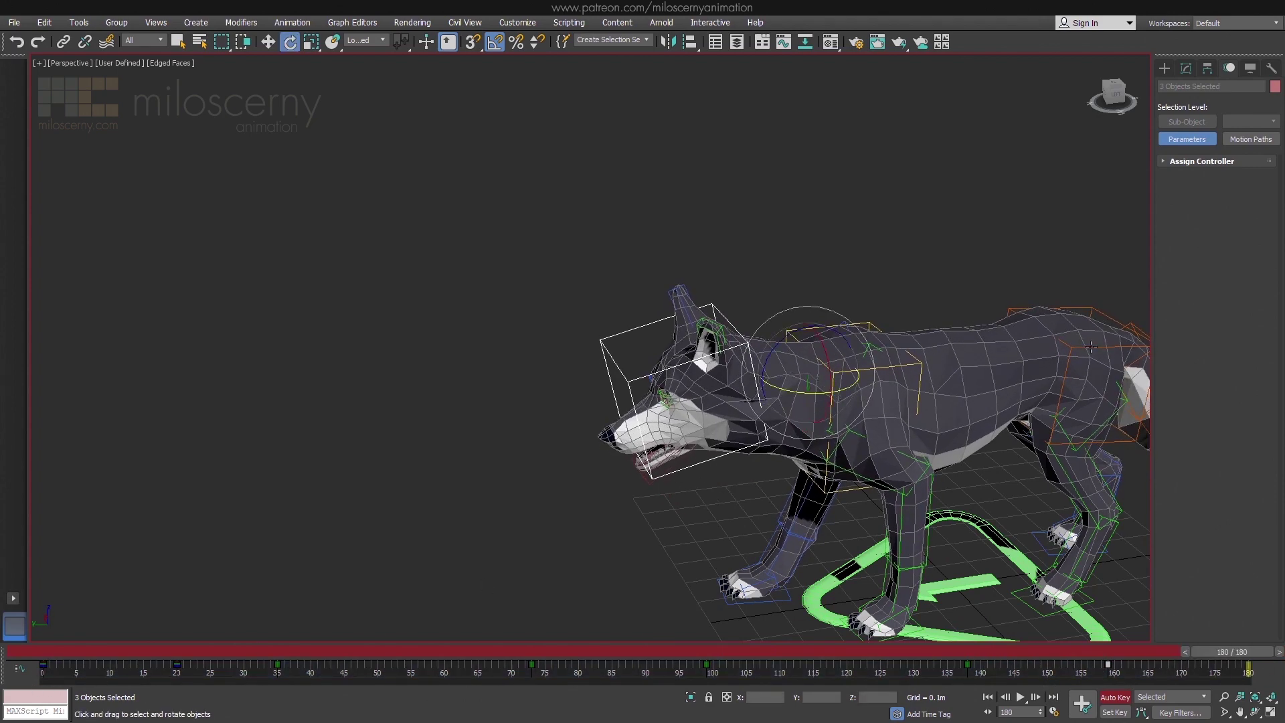
{"action": "left_click_drag", "start_coordinate": [42, 666], "coordinate": [1243, 672], "text": "shift"}
{"action": "left_click", "coordinate": [1021, 698]}
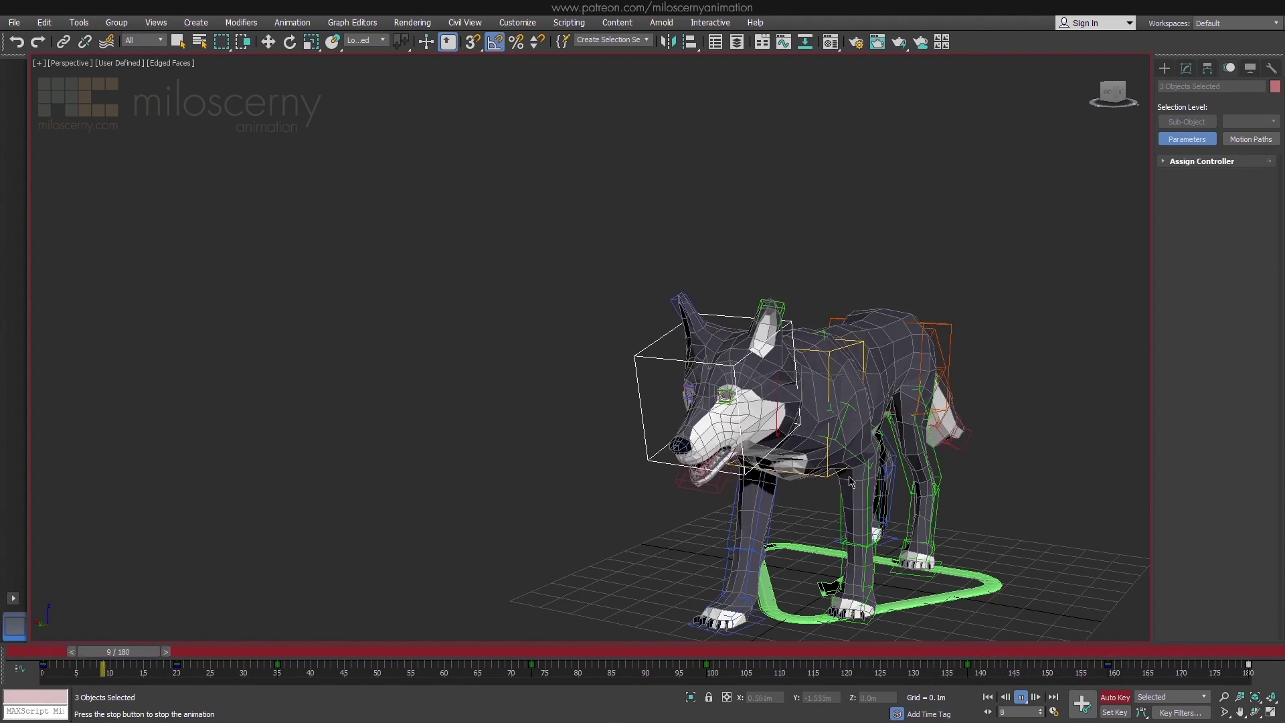
Open the Curve Editor for the head and two neck bones and make their curves repeat outside the keyed range.
{"action": "left_click_drag", "start_coordinate": [271, 651], "coordinate": [178, 651]}
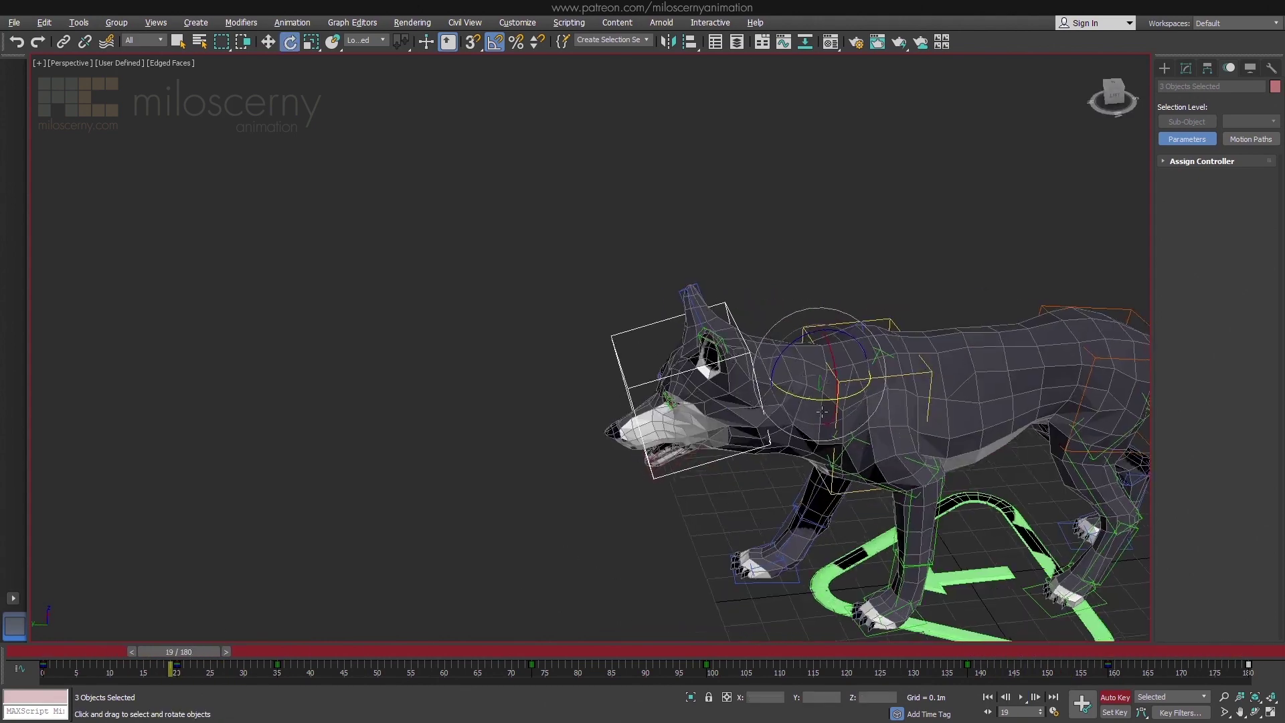
{"action": "middle_click_drag", "start_coordinate": [823, 412], "coordinate": [768, 361], "text": "alt"}
{"action": "scroll", "coordinate": [763, 354], "scroll_direction": "up", "scroll_amount": 4}
{"action": "key", "text": "F3"}
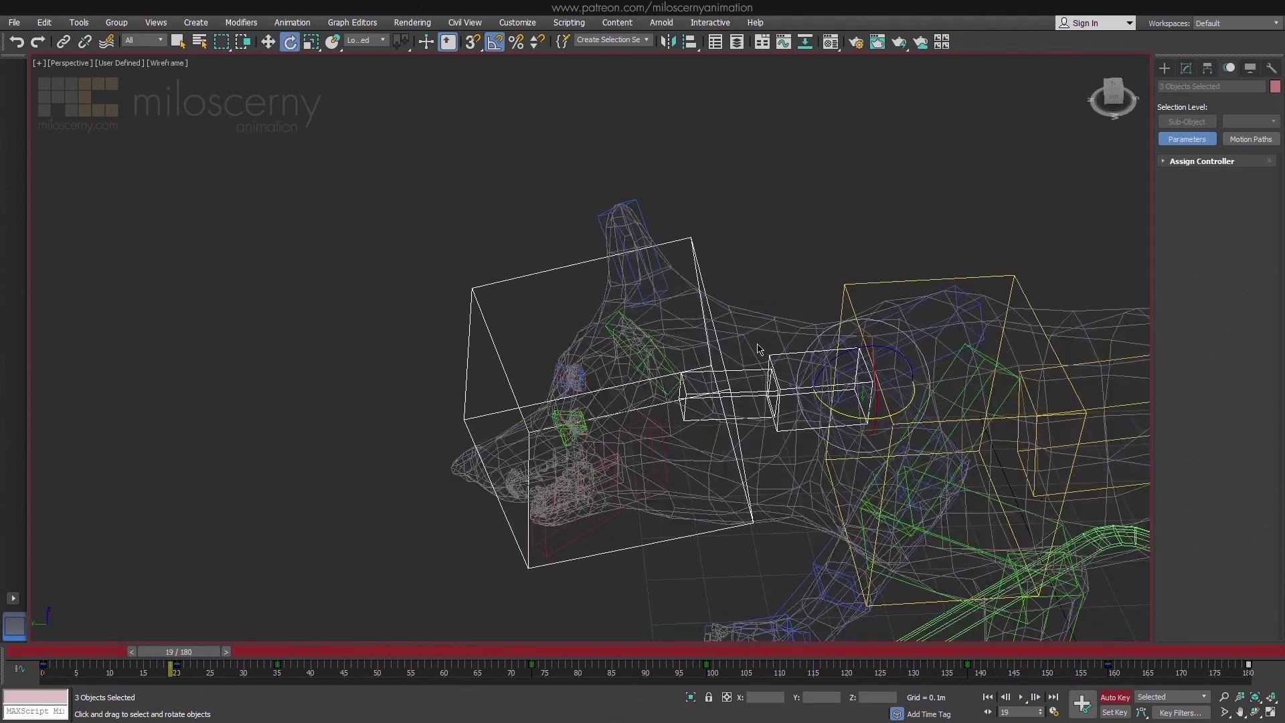
{"action": "left_click", "coordinate": [352, 22]}
{"action": "left_click", "coordinate": [375, 39]}
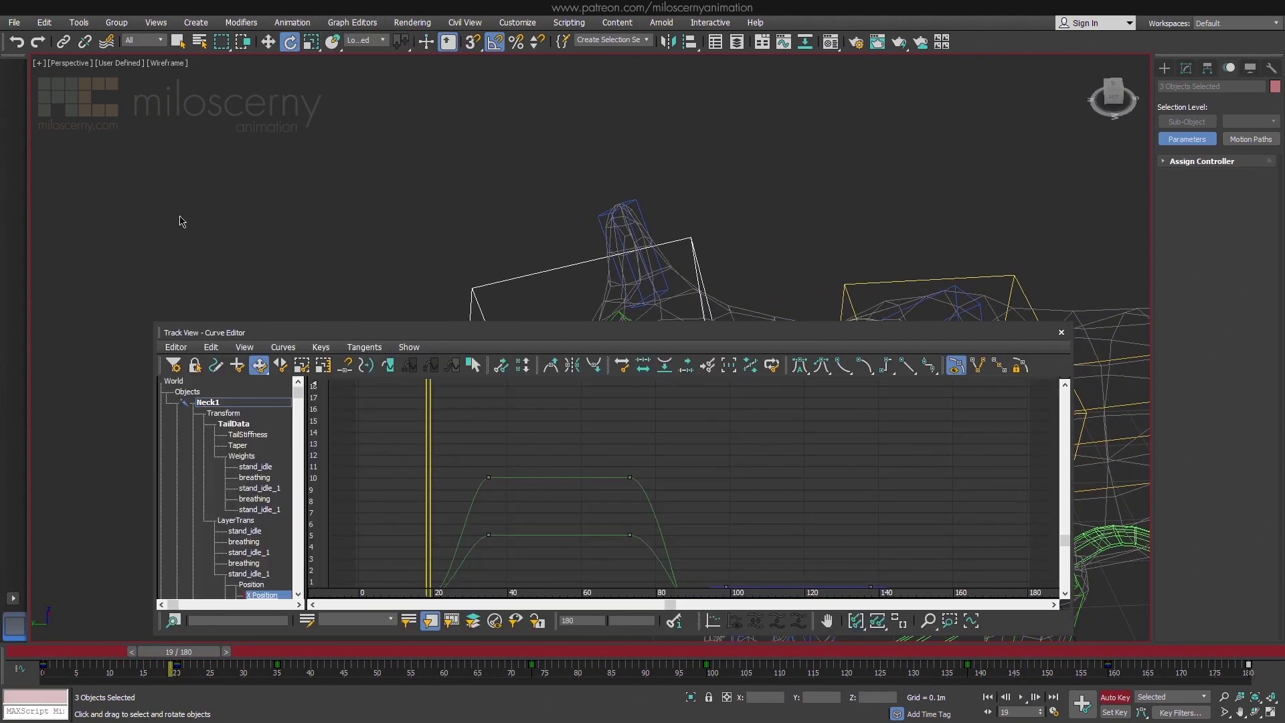
{"action": "left_click", "coordinate": [211, 347]}
{"action": "mouse_move", "coordinate": [243, 428]}
{"action": "left_click", "coordinate": [402, 550]}
{"action": "left_click", "coordinate": [310, 372]}
{"action": "left_click", "coordinate": [364, 361]}
Go to frame 35 and reselect the head together with both neck bones.
{"action": "middle_click_drag", "start_coordinate": [810, 302], "coordinate": [717, 127]}
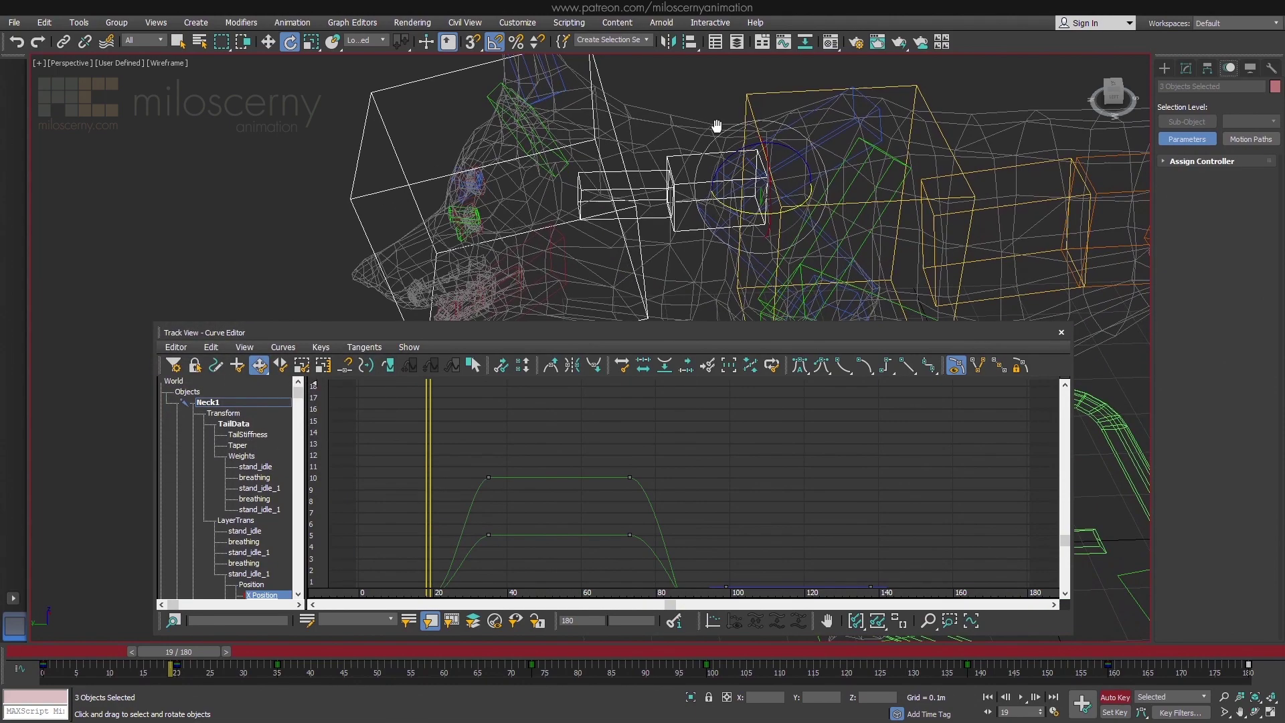
{"action": "scroll", "coordinate": [723, 148], "scroll_direction": "down", "scroll_amount": 5}
{"action": "mouse_move", "coordinate": [735, 194]}
{"action": "middle_mouse_down", "text": "alt"}
{"action": "mouse_move", "coordinate": [732, 171]}
{"action": "mouse_move", "coordinate": [744, 201]}
{"action": "middle_mouse_up", "text": "alt"}
{"action": "key", "text": "F3"}
{"action": "left_click", "coordinate": [619, 217]}
{"action": "middle_click_drag", "start_coordinate": [619, 228], "coordinate": [676, 234], "text": "alt"}
{"action": "mouse_move", "coordinate": [184, 652]}
{"action": "left_mouse_down"}
{"action": "mouse_move", "coordinate": [90, 663]}
{"action": "mouse_move", "coordinate": [287, 668]}
{"action": "left_mouse_up"}
{"action": "key", "text": "e"}
{"action": "middle_click_drag", "start_coordinate": [642, 221], "coordinate": [696, 208], "text": "alt"}
{"action": "scroll", "coordinate": [671, 174], "scroll_direction": "up", "scroll_amount": 4}
{"action": "key", "text": "F3"}
{"action": "left_click", "coordinate": [669, 199], "text": "ctrl"}
{"action": "left_click", "coordinate": [713, 194], "text": "ctrl"}
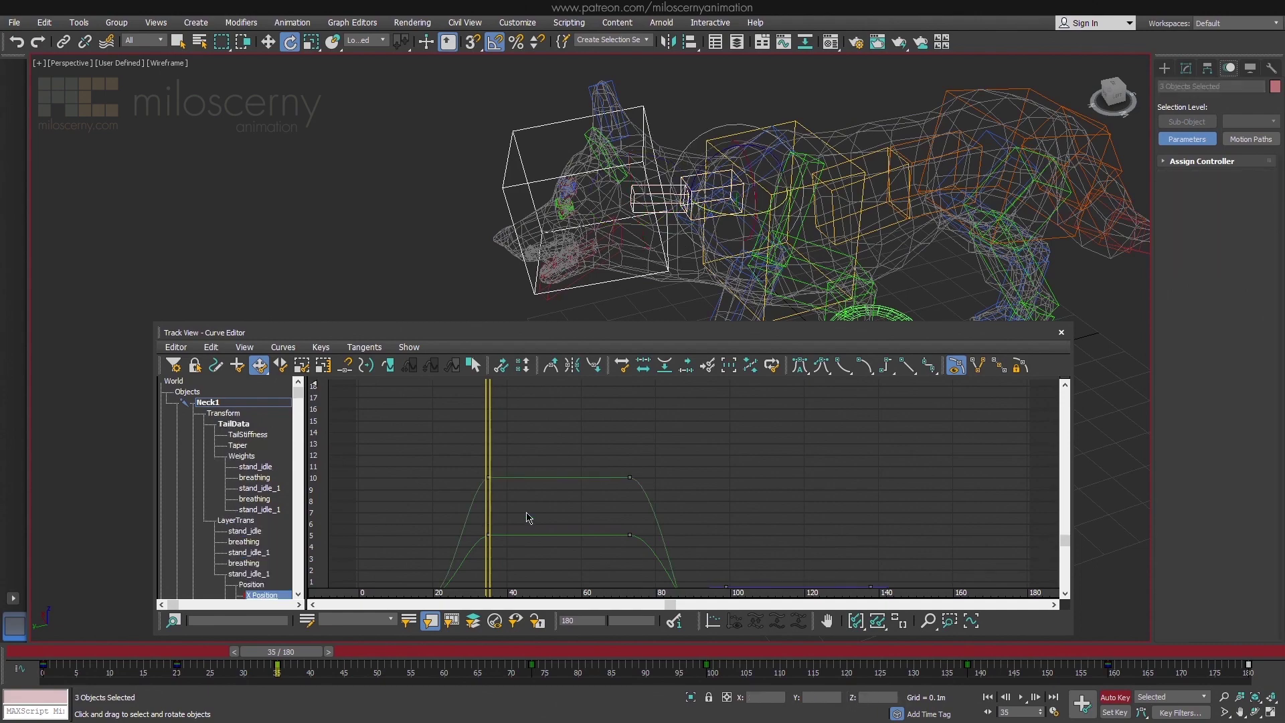
Raise the outgoing tangents of the frame 35 rotation keys in the Curve Editor.
{"action": "middle_click_drag", "start_coordinate": [527, 519], "coordinate": [564, 456]}
{"action": "middle_click_drag", "start_coordinate": [494, 416], "coordinate": [537, 452]}
{"action": "left_click", "coordinate": [567, 450]}
{"action": "left_click_drag", "start_coordinate": [614, 451], "coordinate": [614, 431]}
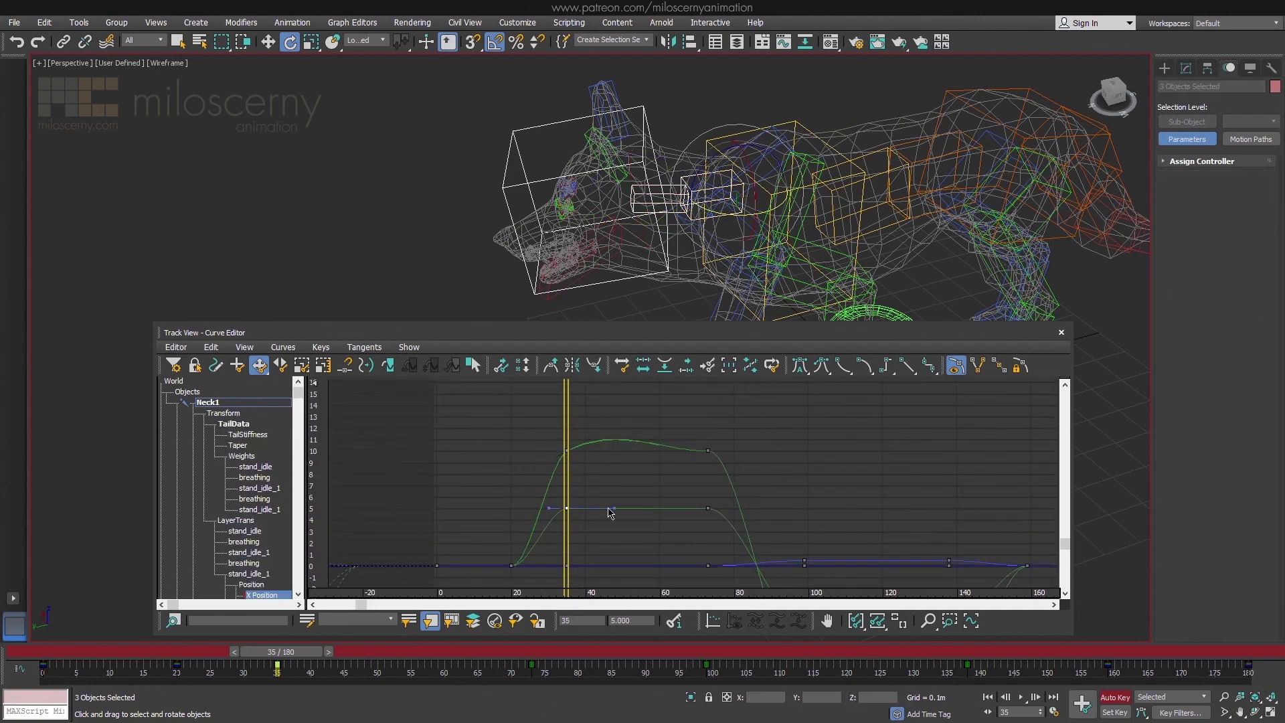
Adjust the frame 73 rotation keys to about 12 and 6.28 for a slow drift in the look, and play the animation.
{"action": "mouse_move", "coordinate": [289, 653]}
{"action": "left_mouse_down"}
{"action": "mouse_move", "coordinate": [360, 652]}
{"action": "mouse_move", "coordinate": [191, 653]}
{"action": "mouse_move", "coordinate": [123, 677]}
{"action": "mouse_move", "coordinate": [143, 659]}
{"action": "mouse_move", "coordinate": [421, 681]}
{"action": "mouse_move", "coordinate": [548, 677]}
{"action": "left_mouse_up"}
{"action": "key", "text": "F3"}
{"action": "key", "text": "e"}
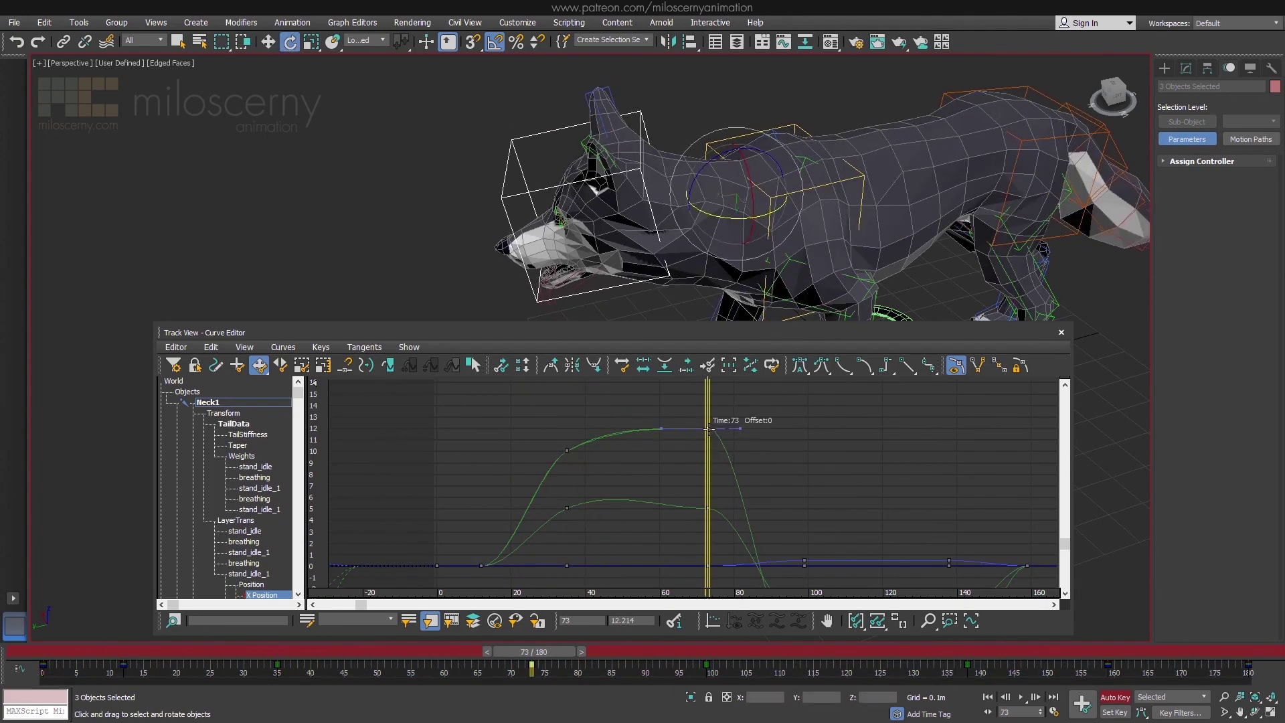
{"action": "left_click_drag", "start_coordinate": [708, 434], "coordinate": [708, 431]}
{"action": "left_click_drag", "start_coordinate": [708, 508], "coordinate": [708, 493]}
{"action": "left_click_drag", "start_coordinate": [217, 651], "coordinate": [54, 652]}
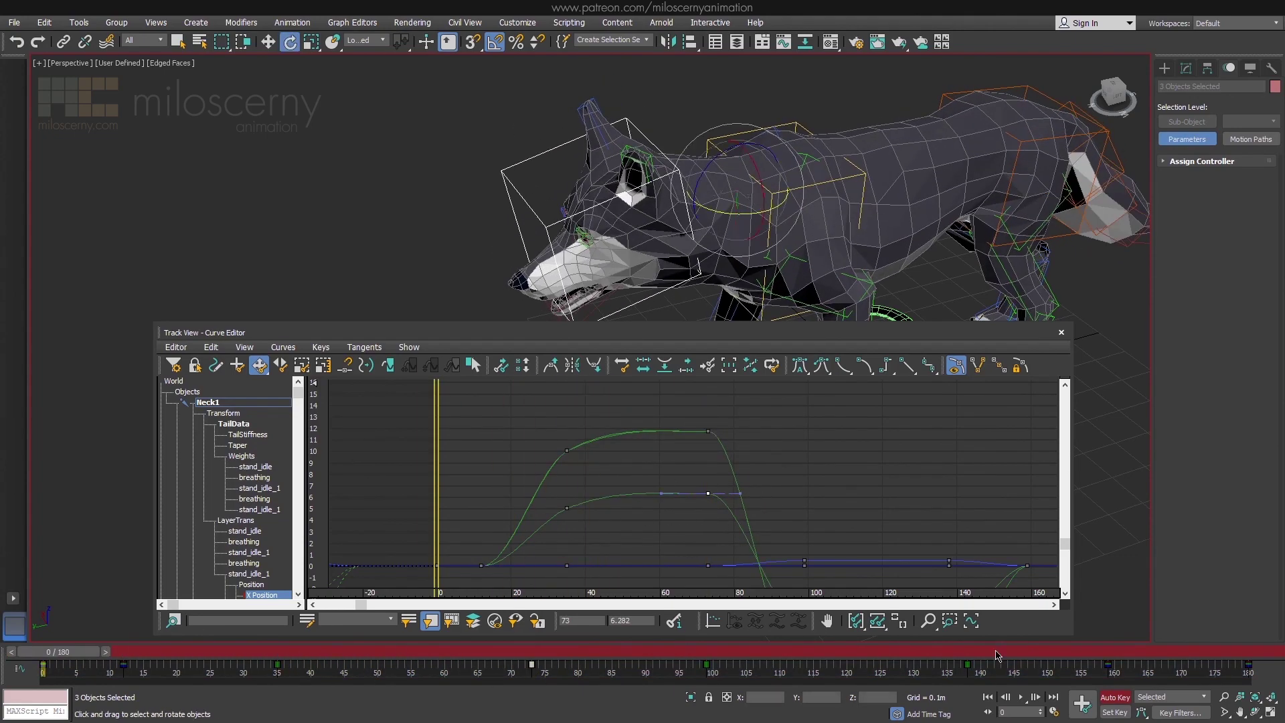
{"action": "left_click", "coordinate": [1025, 700]}
{"action": "left_click", "coordinate": [1024, 700]}
Move the head and neck keys of the opposite look from frame 99 to frame 109.
{"action": "left_click_drag", "start_coordinate": [830, 655], "coordinate": [713, 659]}
{"action": "key", "text": "e"}
{"action": "scroll", "coordinate": [870, 117], "scroll_direction": "down", "scroll_amount": 4}
{"action": "middle_click_drag", "start_coordinate": [863, 147], "coordinate": [937, 134], "text": "alt"}
{"action": "middle_click_drag", "start_coordinate": [838, 593], "coordinate": [799, 518]}
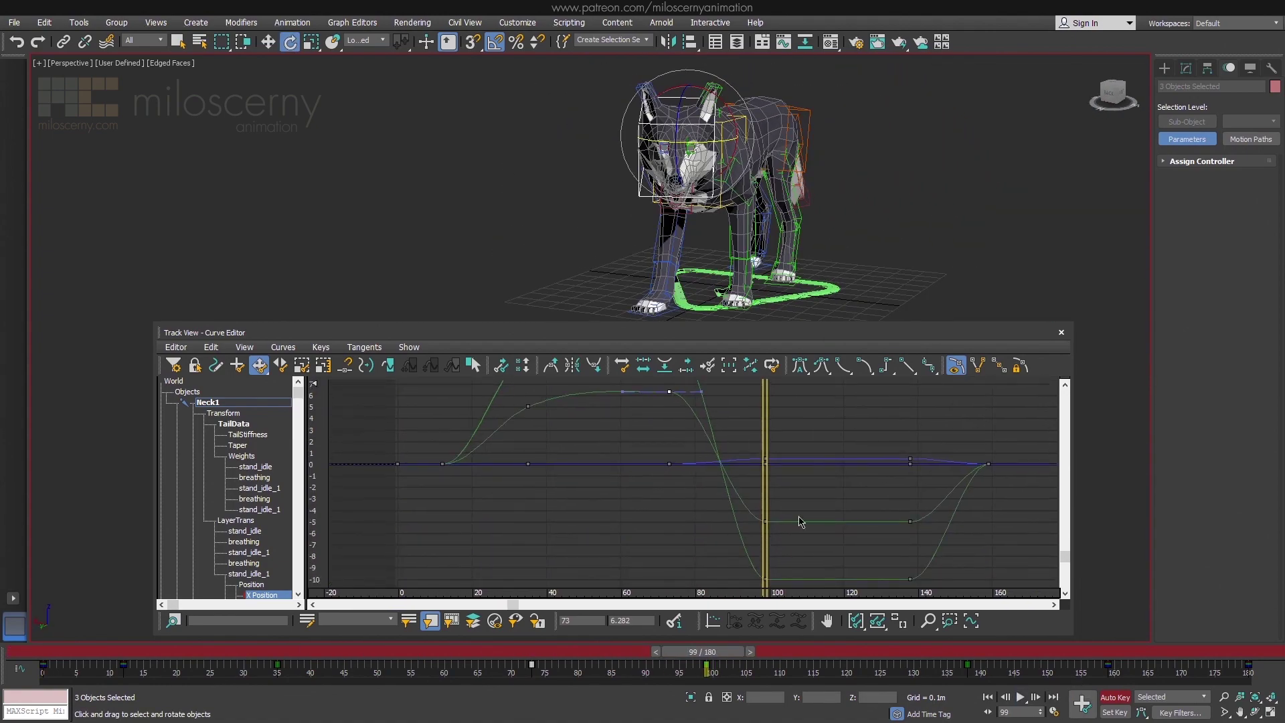
{"action": "left_click_drag", "start_coordinate": [803, 579], "coordinate": [804, 580]}
{"action": "middle_click_drag", "start_coordinate": [823, 513], "coordinate": [798, 547]}
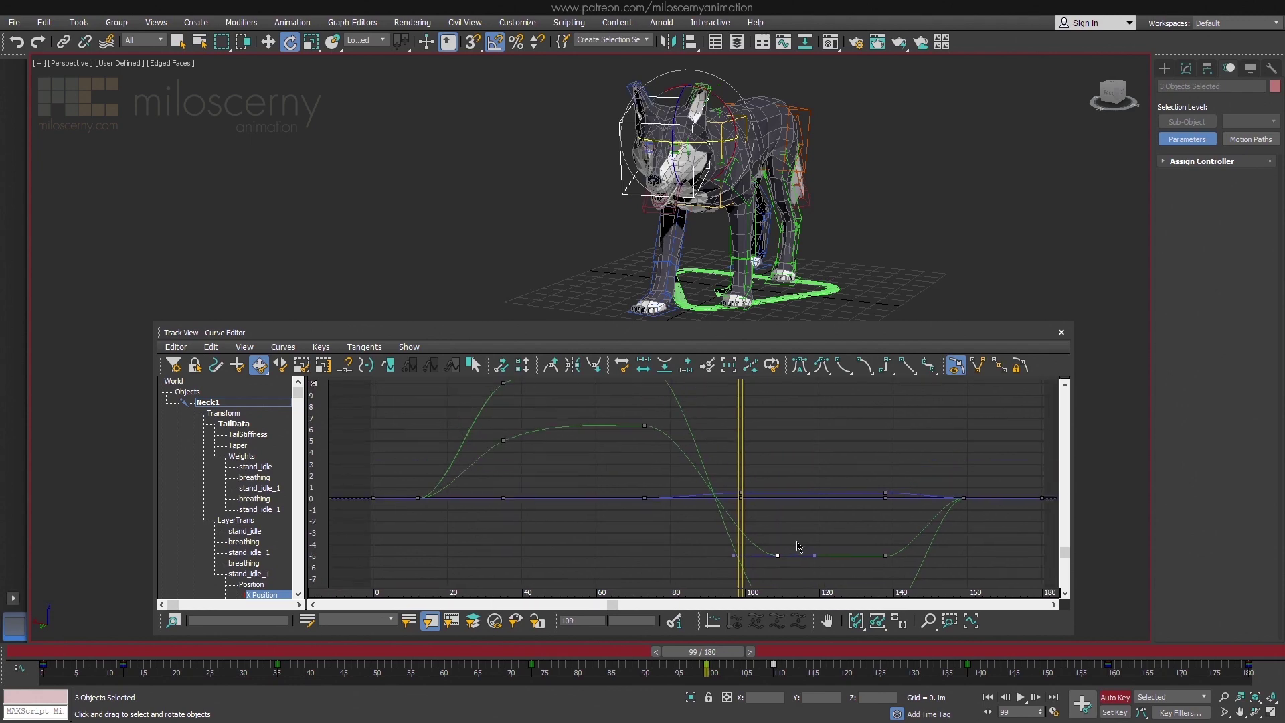
{"action": "middle_click_drag", "start_coordinate": [744, 486], "coordinate": [725, 459]}
Move the frame 138 keys to frame 146, lower the rotations to about -6.5 and -11.5, and play the result.
{"action": "left_click_drag", "start_coordinate": [765, 457], "coordinate": [762, 458]}
{"action": "middle_click_drag", "start_coordinate": [794, 510], "coordinate": [784, 474]}
{"action": "left_click_drag", "start_coordinate": [841, 457], "coordinate": [877, 541]}
{"action": "left_click_drag", "start_coordinate": [729, 653], "coordinate": [1170, 652]}
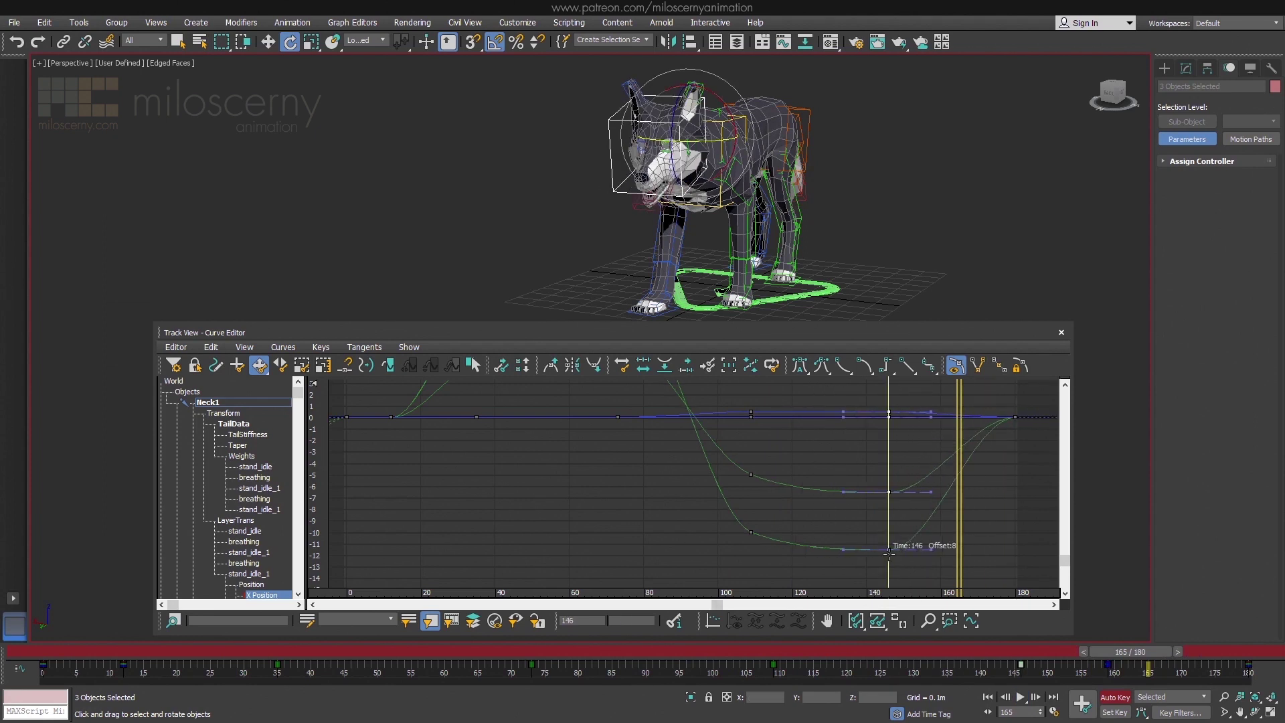
{"action": "left_click", "coordinate": [1020, 697]}
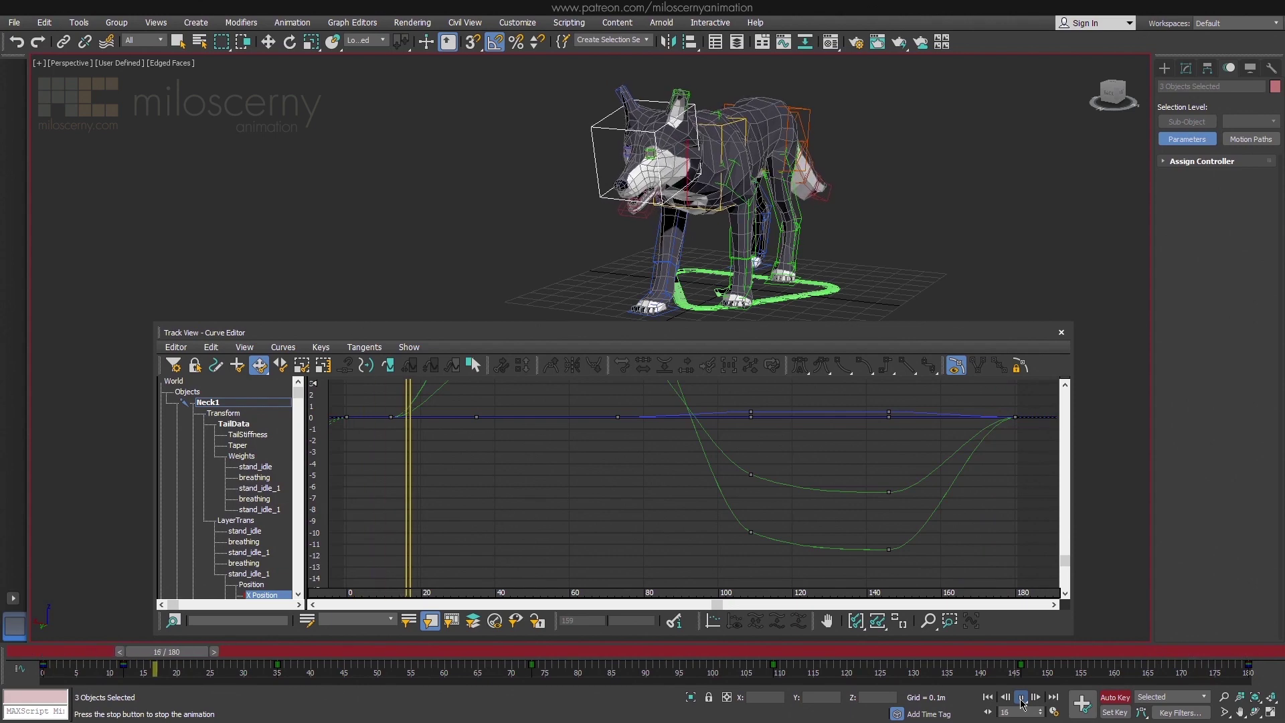
{"action": "scroll", "coordinate": [793, 231], "scroll_direction": "down", "scroll_amount": 2}
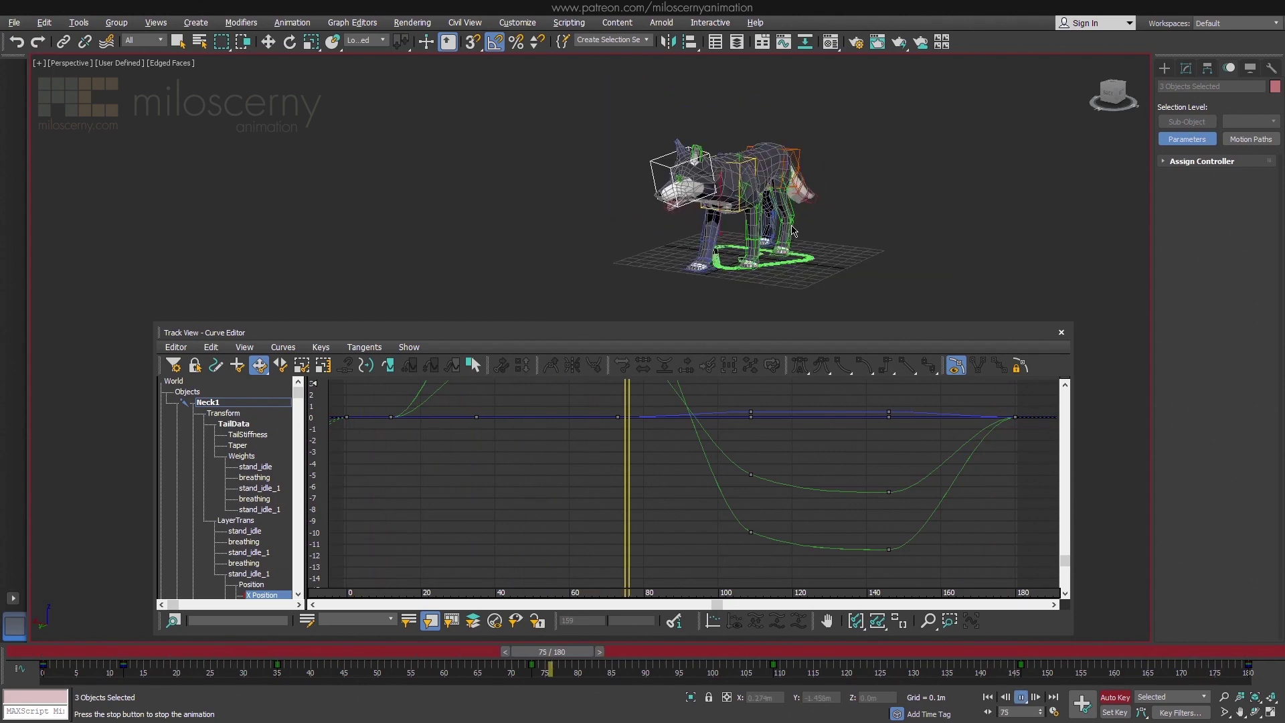
{"action": "middle_click_drag", "start_coordinate": [793, 231], "coordinate": [702, 275], "text": "alt"}
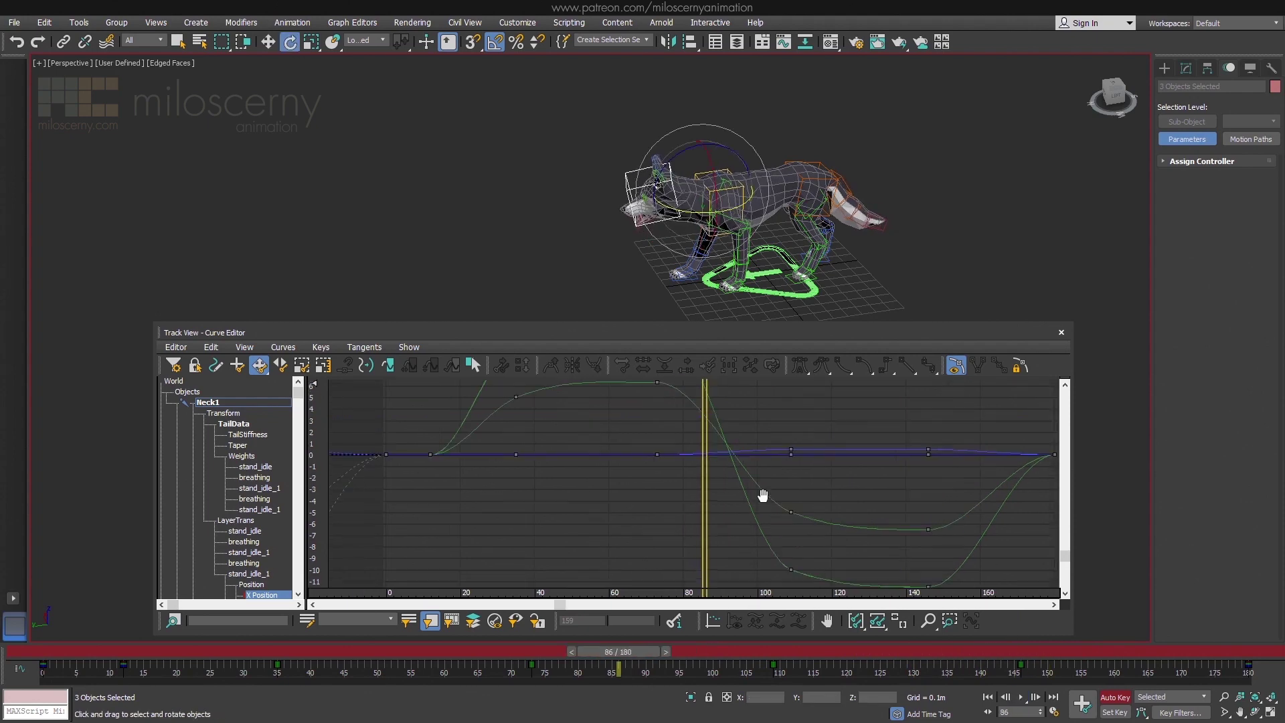
Offset all keys of the front neck bone by about 5 frames and of the rear neck bone by about 10 frames.
{"action": "scroll", "coordinate": [662, 201], "scroll_direction": "up", "scroll_amount": 2}
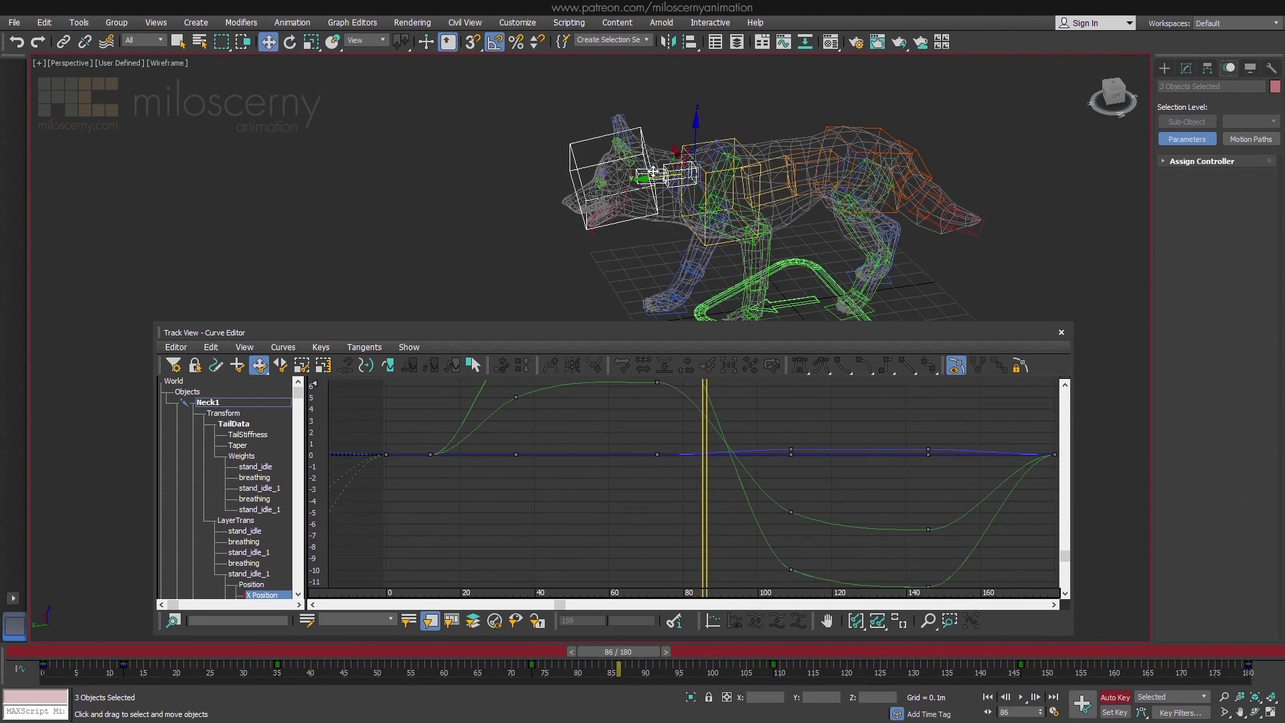
{"action": "left_click", "coordinate": [653, 173]}
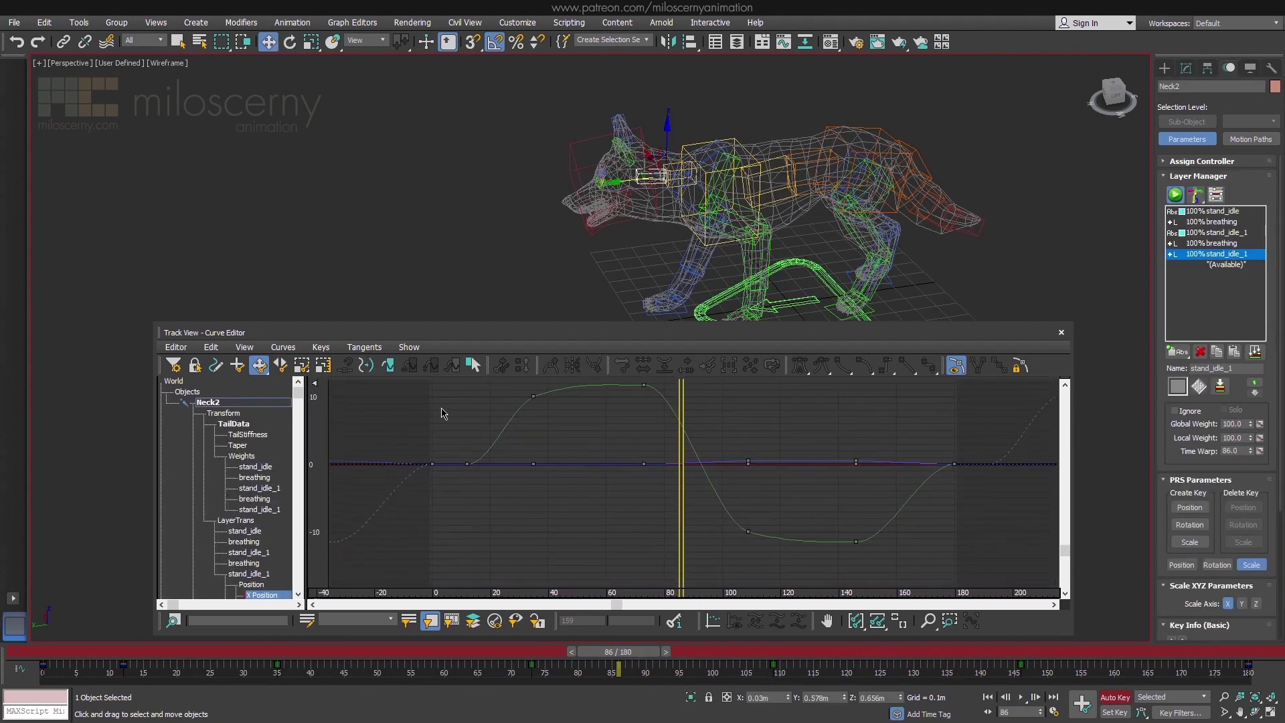
{"action": "left_click", "coordinate": [676, 173]}
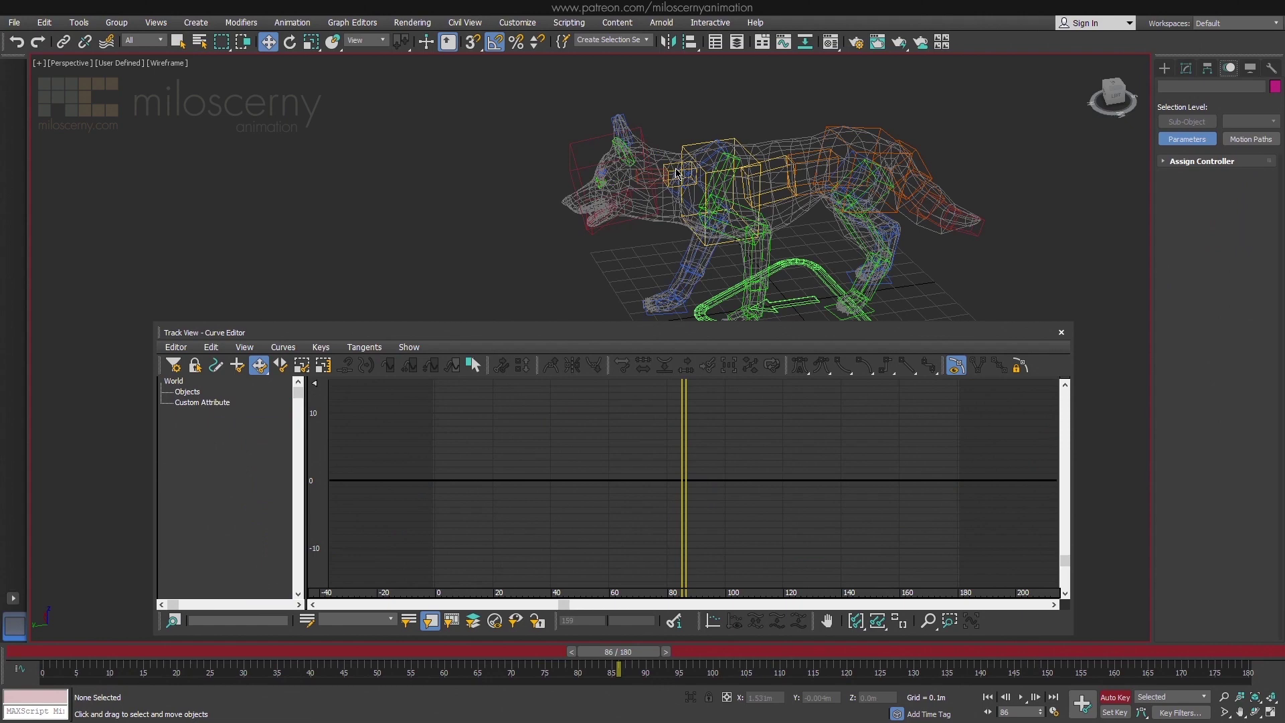
{"action": "left_click", "coordinate": [641, 165]}
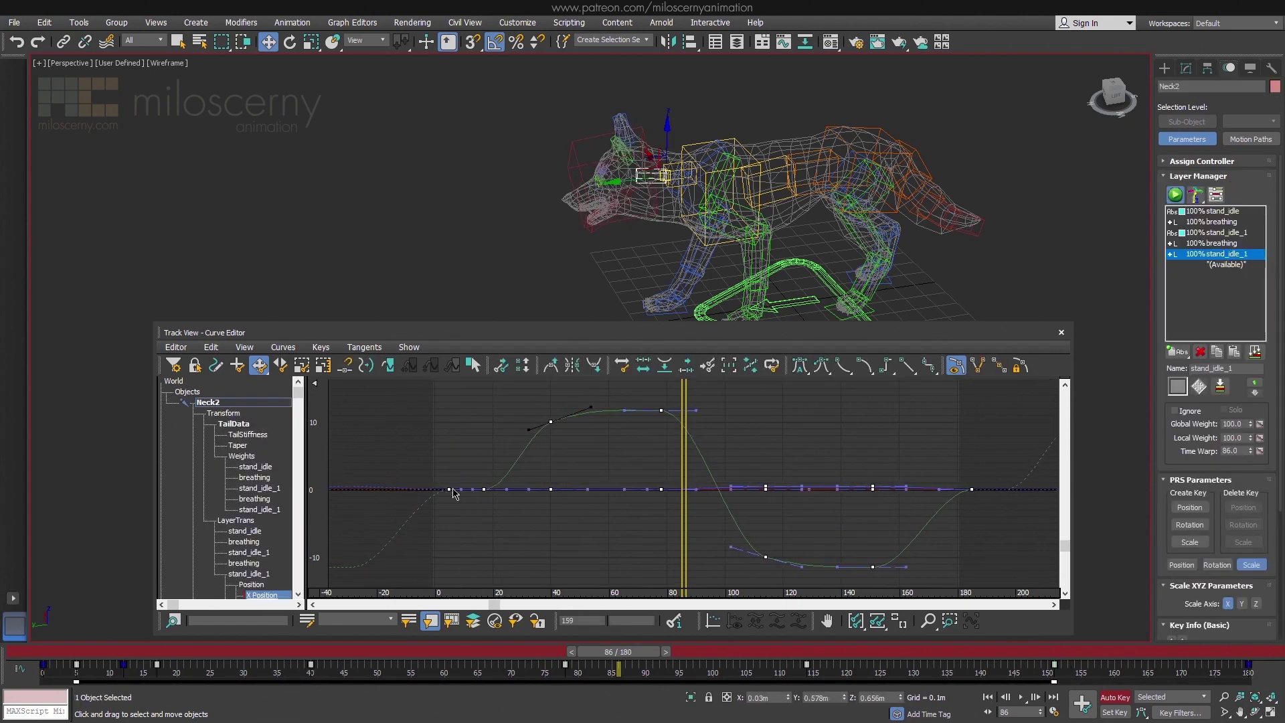
{"action": "key", "text": "Page_Up"}
{"action": "left_click_drag", "start_coordinate": [401, 401], "coordinate": [1061, 606]}
{"action": "left_click_drag", "start_coordinate": [435, 492], "coordinate": [466, 493]}
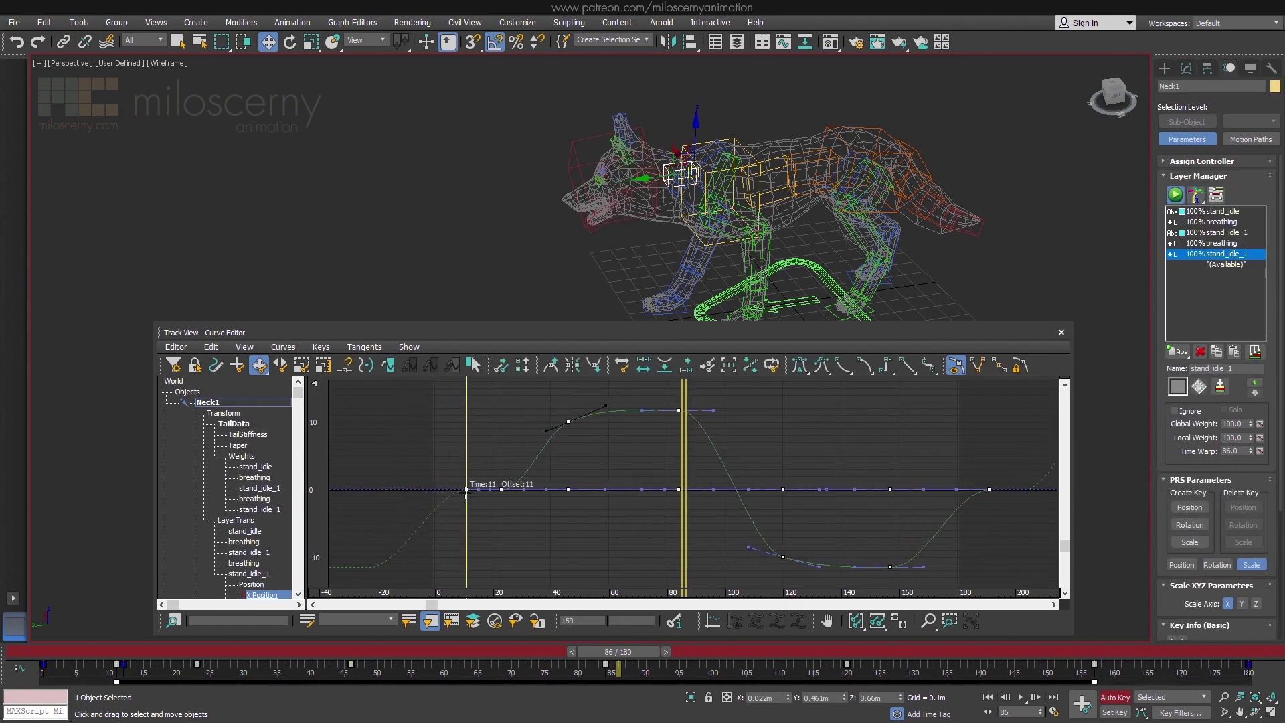
Play the animation to review the offset neck motion from several angles, and close the Curve Editor.
{"action": "left_click", "coordinate": [1021, 697]}
{"action": "key", "text": "F3"}
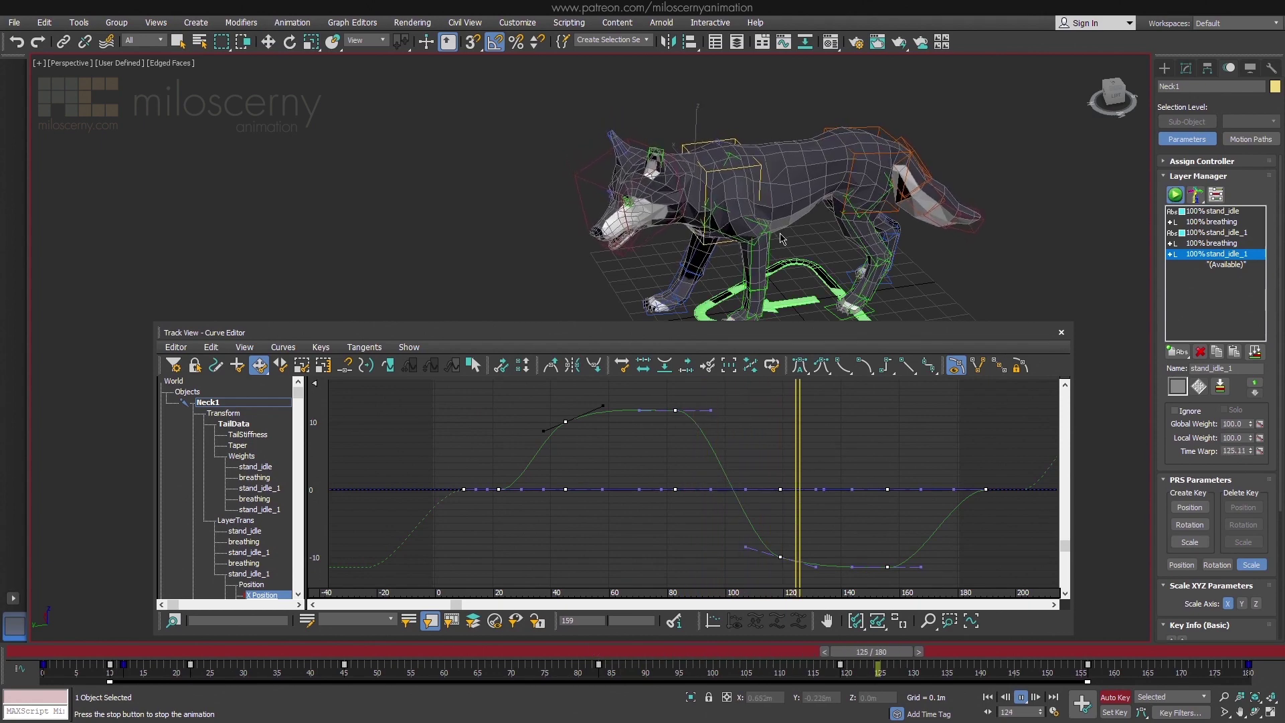
{"action": "middle_click_drag", "start_coordinate": [781, 237], "coordinate": [654, 256], "text": "alt"}
{"action": "scroll", "coordinate": [782, 236], "scroll_direction": "down", "scroll_amount": 3}
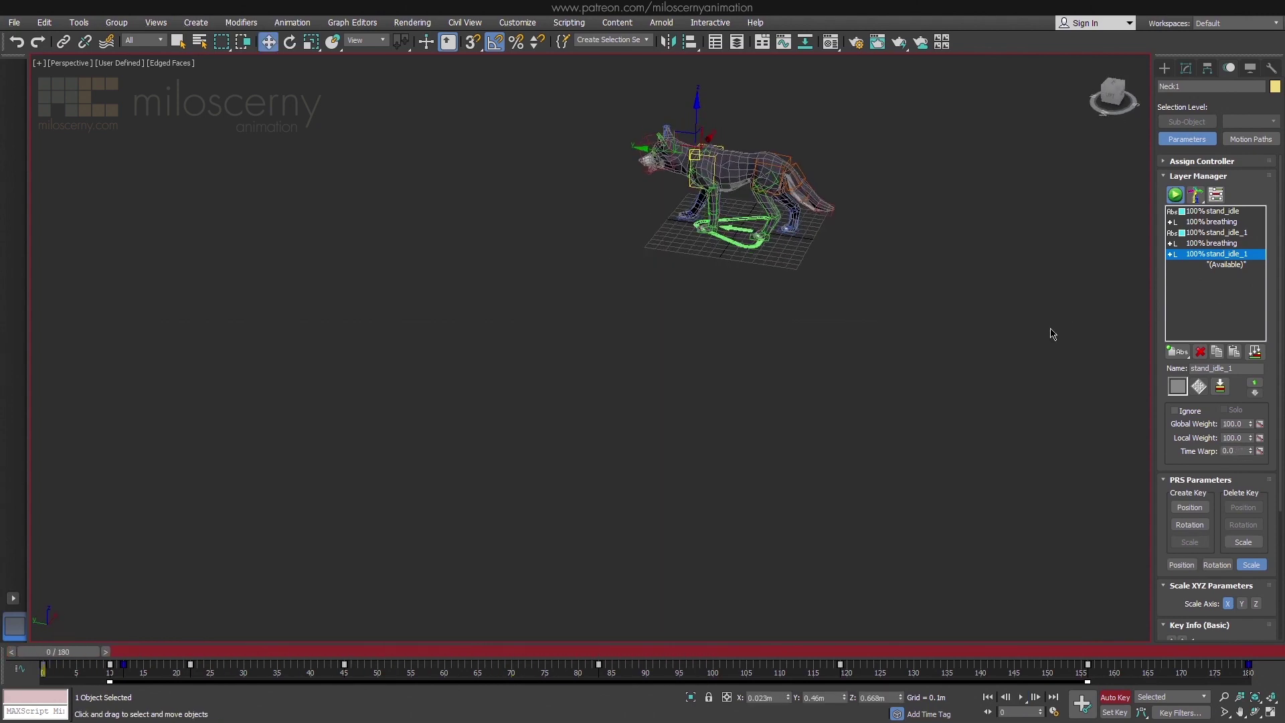
{"action": "middle_click_drag", "start_coordinate": [1051, 333], "coordinate": [872, 306]}
Select the chest and add a new local animation layer named eyes_blink.
{"action": "left_click", "coordinate": [621, 284]}
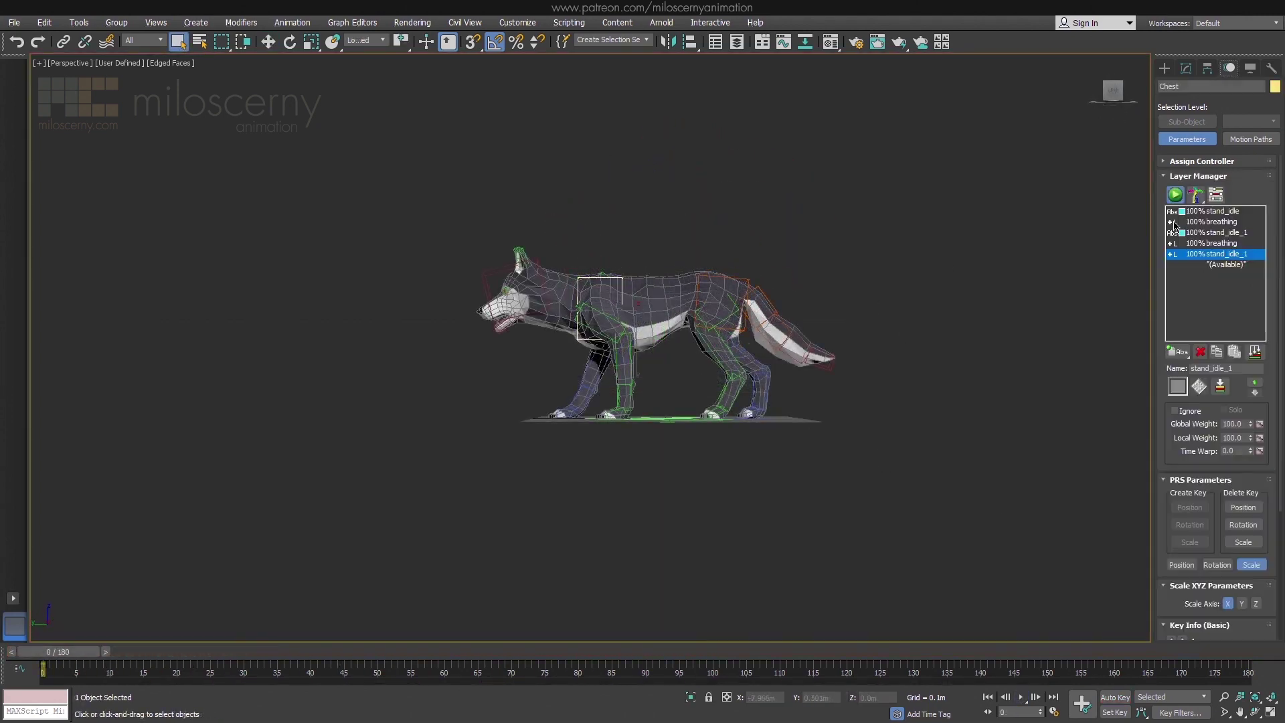
{"action": "left_click", "coordinate": [1225, 265]}
{"action": "left_click_drag", "start_coordinate": [1177, 352], "coordinate": [1177, 384]}
{"action": "left_click_drag", "start_coordinate": [1256, 369], "coordinate": [1127, 365]}
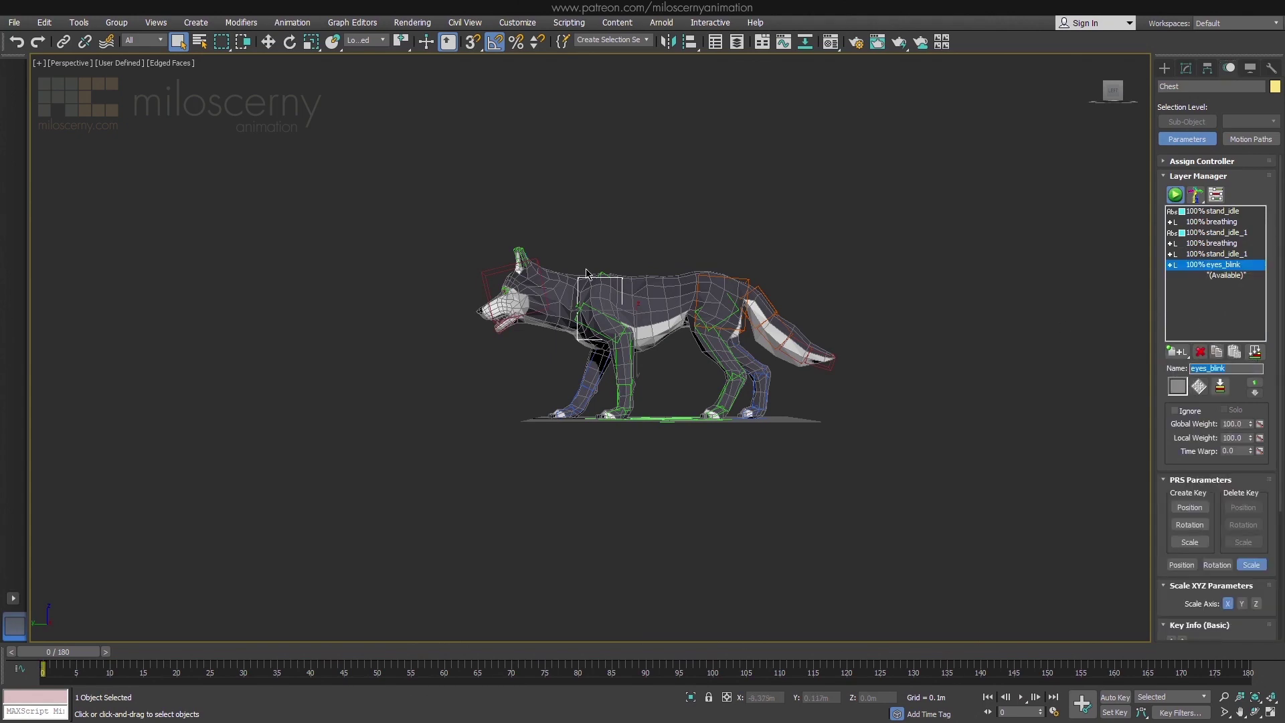
Select the upper and lower eyelid bones of both eyes, key them at frame 16, and turn on Auto Key.
{"action": "scroll", "coordinate": [586, 274], "scroll_direction": "up", "scroll_amount": 10}
{"action": "left_click", "coordinate": [684, 433]}
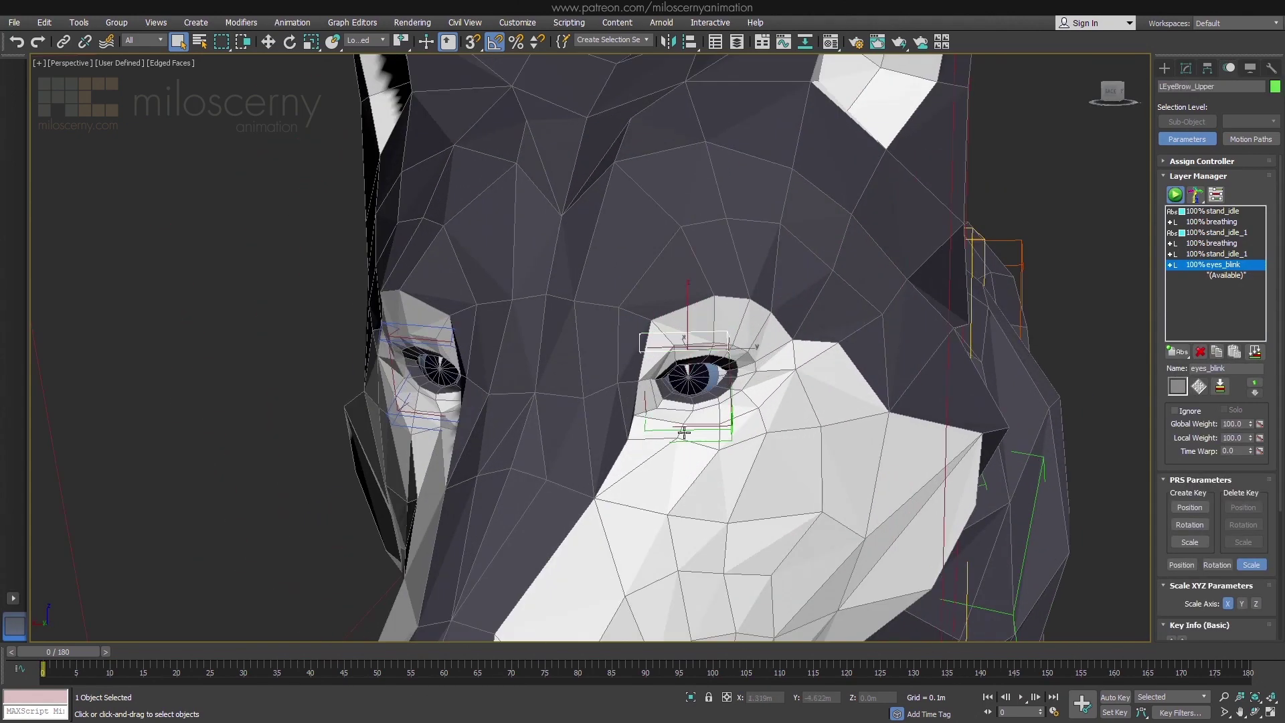
{"action": "left_click", "coordinate": [685, 433], "text": "ctrl"}
{"action": "left_click", "coordinate": [404, 327], "text": "ctrl"}
{"action": "left_click", "coordinate": [391, 409], "text": "ctrl"}
{"action": "left_click_drag", "start_coordinate": [76, 652], "coordinate": [204, 657]}
{"action": "left_click", "coordinate": [1115, 697]}
Rotate the upper and lower eyelid bones at frame 19 to close both eyes.
{"action": "middle_click_drag", "start_coordinate": [593, 458], "coordinate": [673, 462], "text": "alt"}
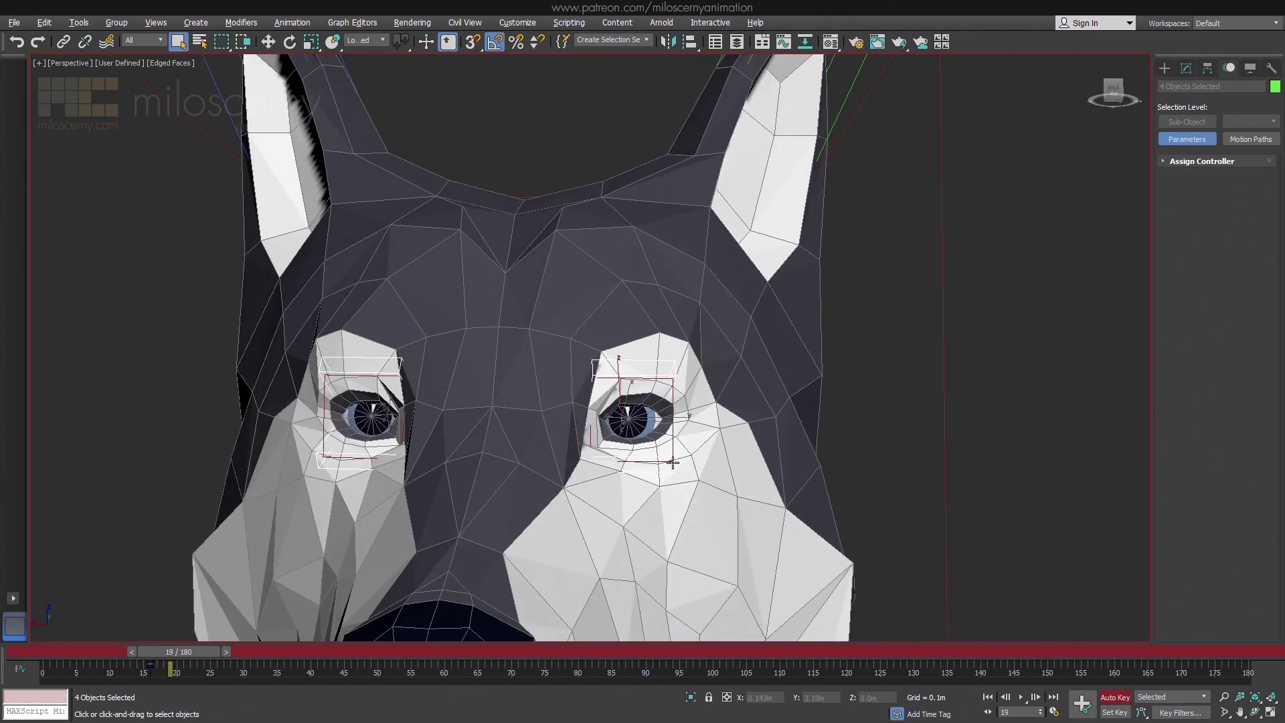
{"action": "key", "text": "e"}
{"action": "mouse_move", "coordinate": [628, 396]}
{"action": "left_mouse_down"}
{"action": "mouse_move", "coordinate": [632, 442]}
{"action": "mouse_move", "coordinate": [626, 409]}
{"action": "left_mouse_up"}
{"action": "left_click", "coordinate": [675, 467]}
{"action": "left_click", "coordinate": [346, 456], "text": "ctrl"}
{"action": "middle_click_drag", "start_coordinate": [659, 418], "coordinate": [579, 442], "text": "alt"}
{"action": "scroll", "coordinate": [613, 439], "scroll_direction": "up", "scroll_amount": 6}
{"action": "scroll", "coordinate": [578, 442], "scroll_direction": "down", "scroll_amount": 8}
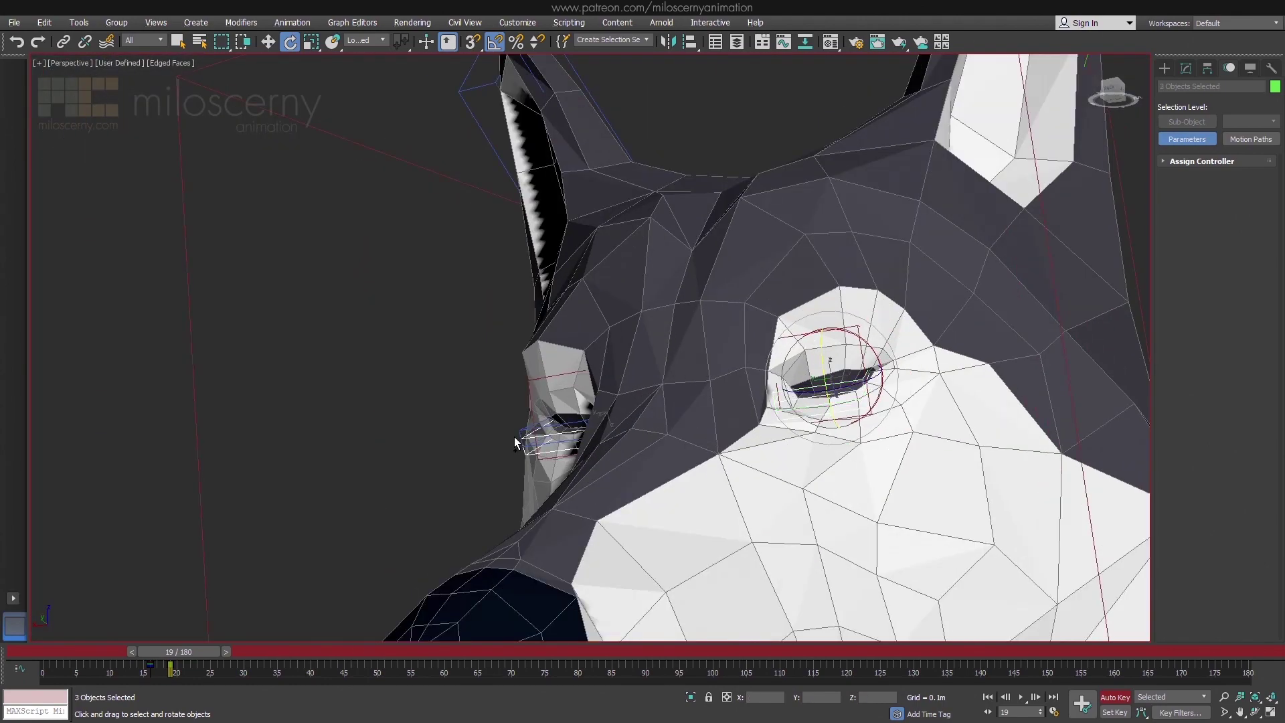
Complete the blink with open-eye keys at frame 22 and repeat it starting at frames 58 and 127.
{"action": "left_click", "coordinate": [515, 441], "text": "ctrl"}
{"action": "left_click_drag", "start_coordinate": [188, 654], "coordinate": [209, 654]}
{"action": "middle_click_drag", "start_coordinate": [840, 432], "coordinate": [487, 407], "text": "alt"}
{"action": "left_click_drag", "start_coordinate": [207, 655], "coordinate": [140, 677]}
{"action": "left_click_drag", "start_coordinate": [305, 654], "coordinate": [885, 693]}
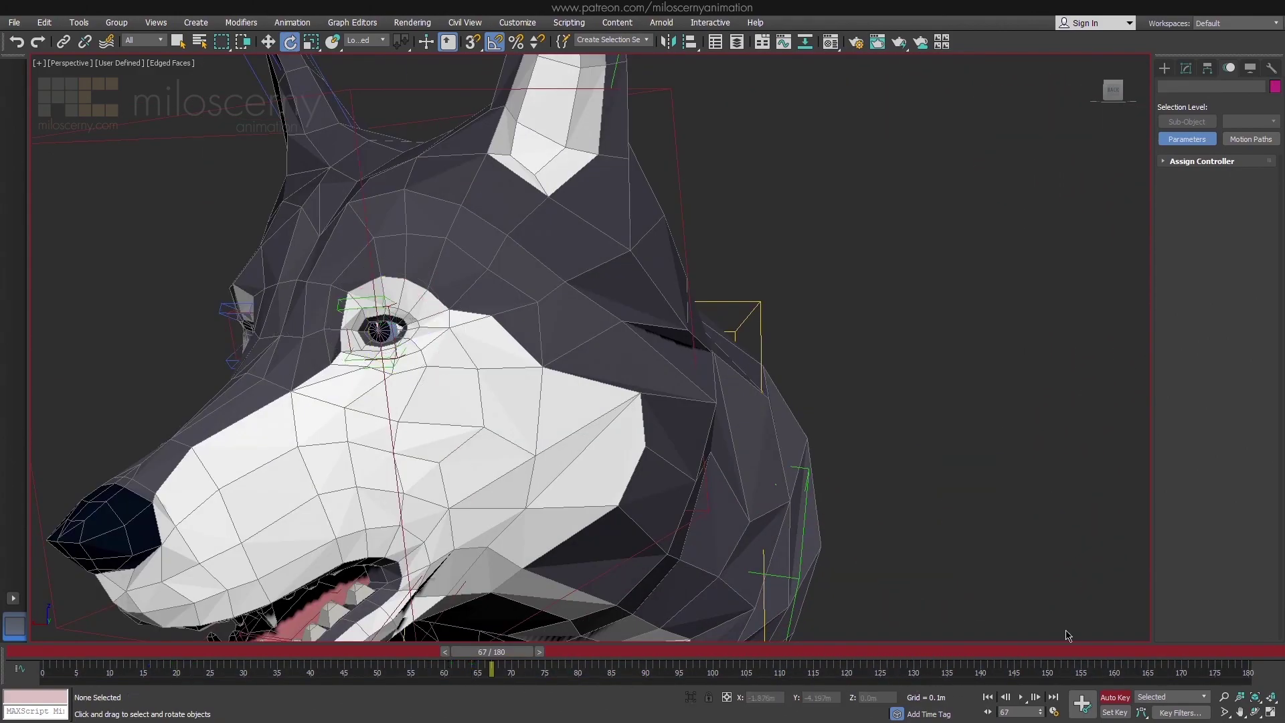
{"action": "left_click", "coordinate": [1021, 697]}
{"action": "scroll", "coordinate": [870, 464], "scroll_direction": "down", "scroll_amount": 5}
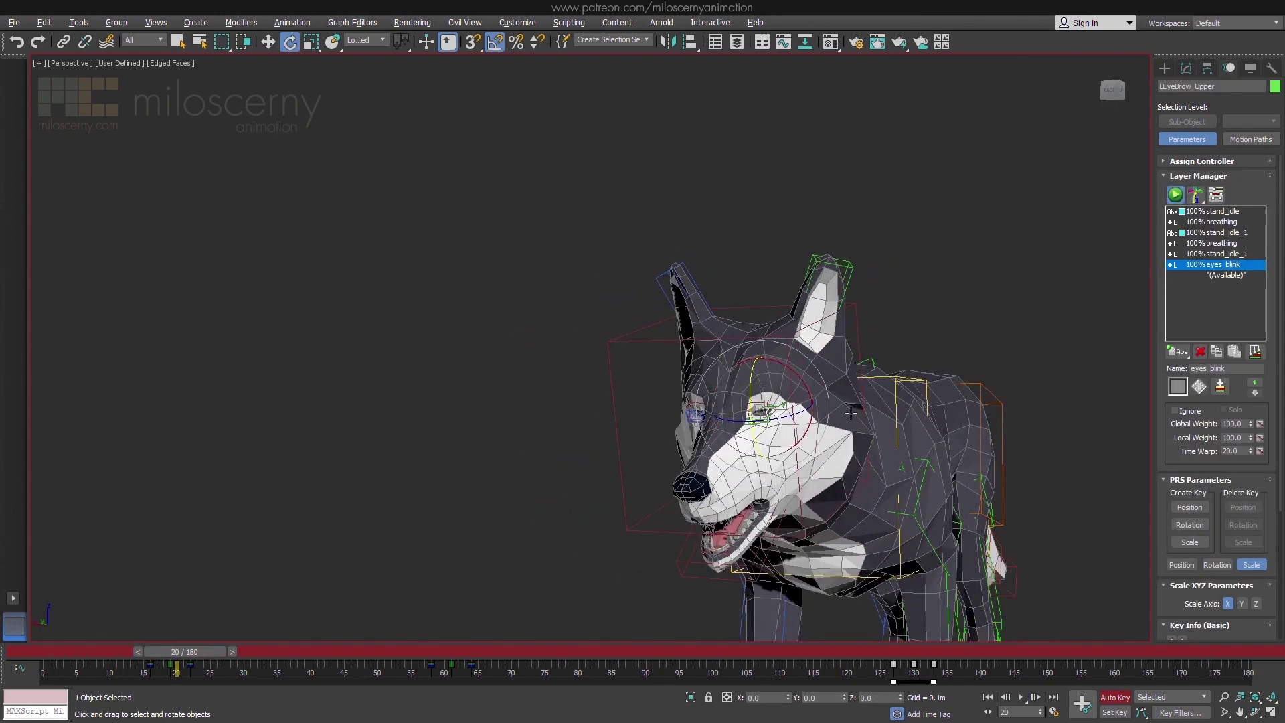
Select the left ear and add a new local adjustment layer for the ear animation.
{"action": "middle_click_drag", "start_coordinate": [851, 413], "coordinate": [814, 409], "text": "alt"}
{"action": "left_click", "coordinate": [836, 287]}
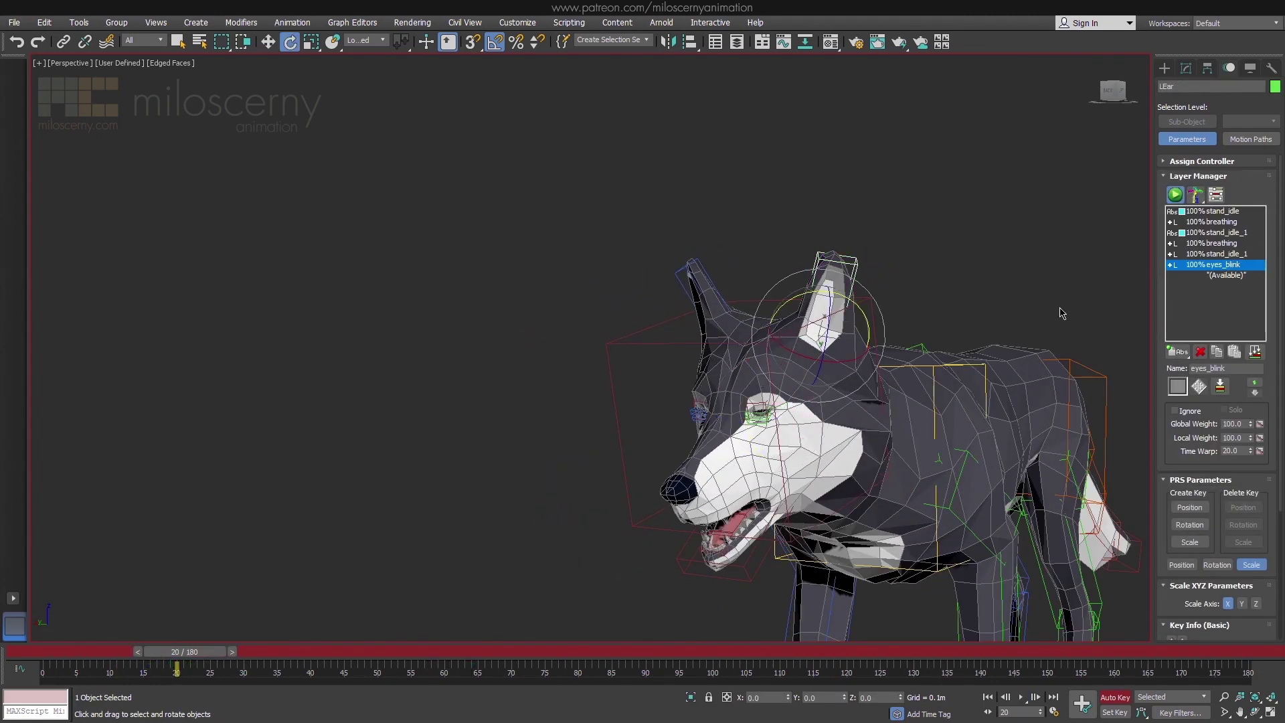
{"action": "left_click", "coordinate": [1226, 275]}
{"action": "left_click_drag", "start_coordinate": [1178, 352], "coordinate": [1176, 384]}
Rotate the left ear away from its rest pose at frame 58.
{"action": "middle_click_drag", "start_coordinate": [957, 375], "coordinate": [901, 396], "text": "alt"}
{"action": "scroll", "coordinate": [901, 395], "scroll_direction": "up", "scroll_amount": 4}
{"action": "left_click_drag", "start_coordinate": [210, 653], "coordinate": [460, 662]}
{"action": "key", "text": "e"}
{"action": "left_click", "coordinate": [745, 242], "text": "ctrl"}
{"action": "left_click", "coordinate": [660, 288]}
{"action": "middle_click_drag", "start_coordinate": [669, 314], "coordinate": [726, 328], "text": "alt"}
{"action": "left_click_drag", "start_coordinate": [706, 352], "coordinate": [723, 342]}
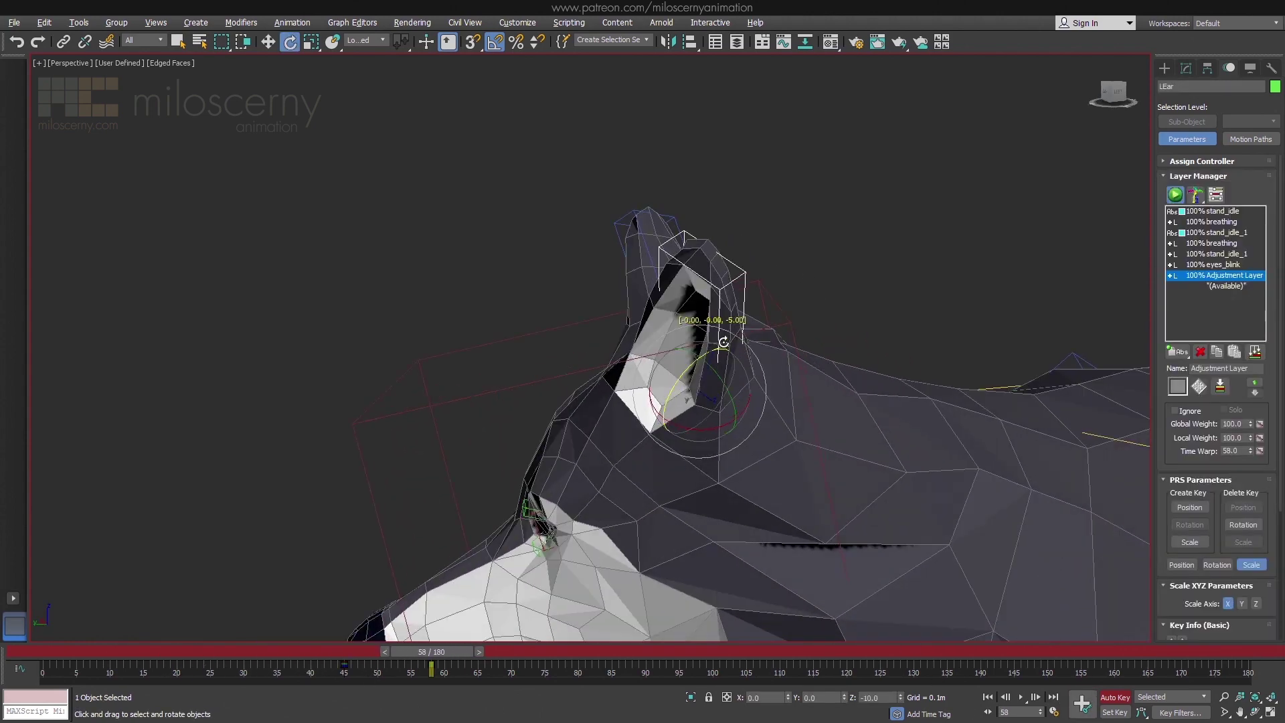
Rotate the right ear at frame 58 to match the left ear's turn.
{"action": "middle_click_drag", "start_coordinate": [589, 375], "coordinate": [752, 359], "text": "alt"}
{"action": "left_click", "coordinate": [592, 321]}
{"action": "middle_click_drag", "start_coordinate": [593, 348], "coordinate": [583, 362], "text": "alt"}
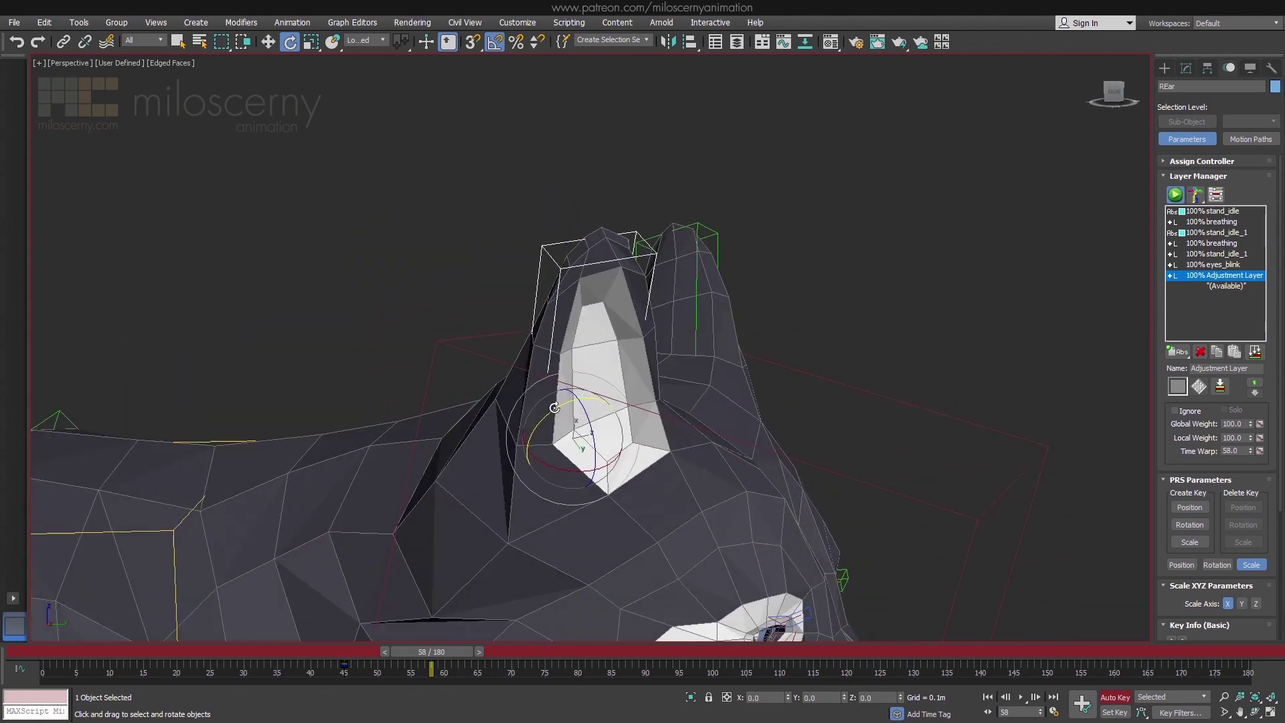
{"action": "left_click_drag", "start_coordinate": [606, 410], "coordinate": [562, 467]}
{"action": "scroll", "coordinate": [603, 448], "scroll_direction": "down", "scroll_amount": 6}
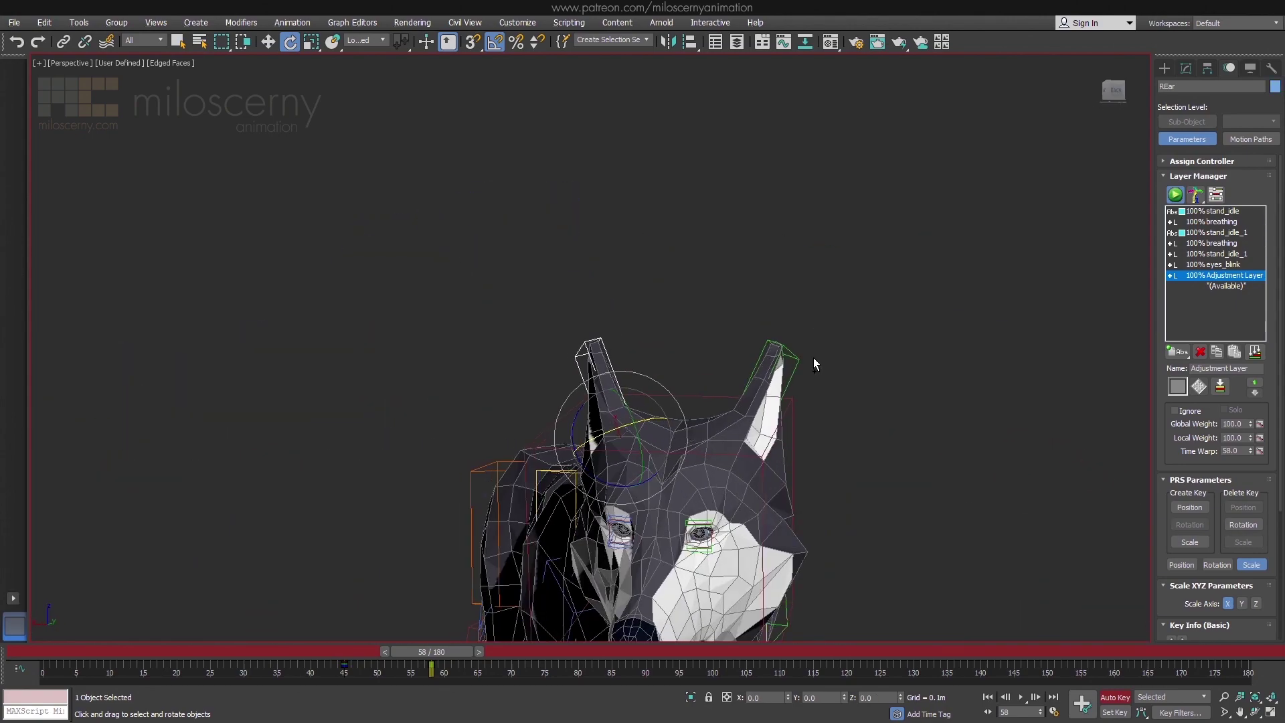
Select both ears, shift their first two keys earlier to frames 33 and 46, and play the ear motion.
{"action": "left_click", "coordinate": [776, 375], "text": "ctrl"}
{"action": "left_click_drag", "start_coordinate": [432, 653], "coordinate": [725, 669]}
{"action": "left_click_drag", "start_coordinate": [449, 656], "coordinate": [286, 656]}
{"action": "left_click_drag", "start_coordinate": [326, 667], "coordinate": [452, 669]}
{"action": "left_click_drag", "start_coordinate": [397, 682], "coordinate": [316, 684]}
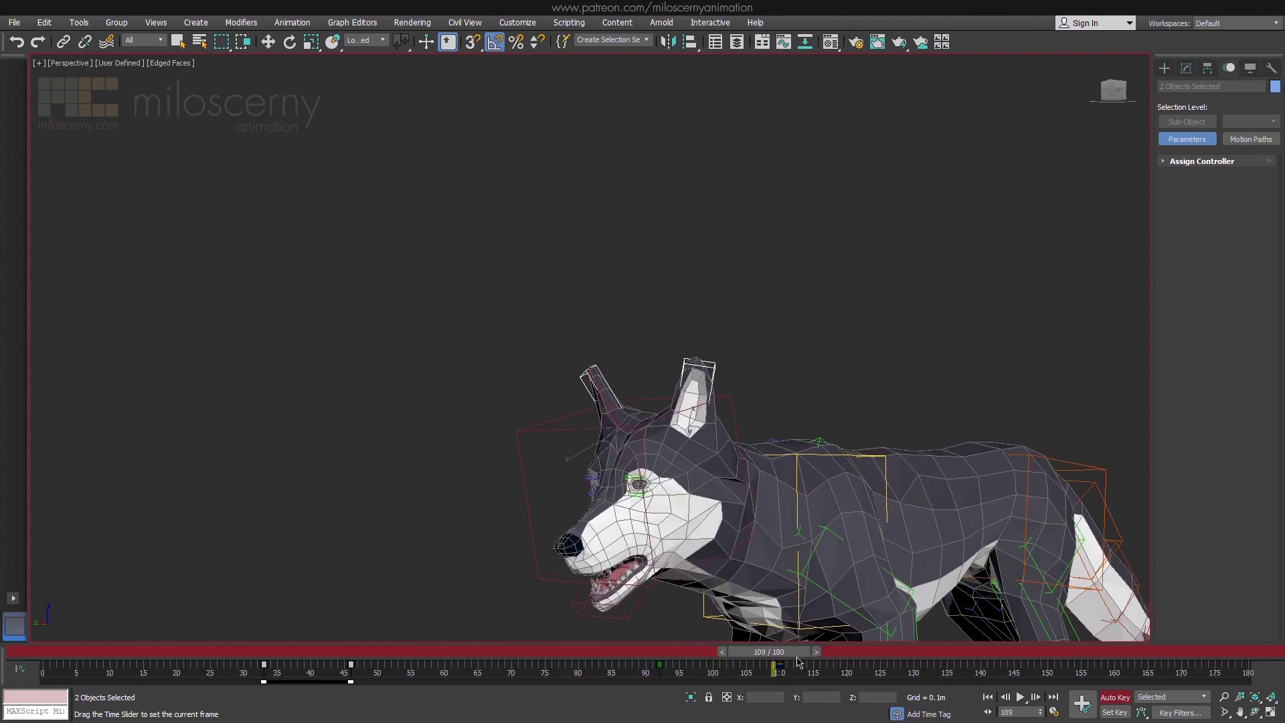
{"action": "key", "text": "e"}
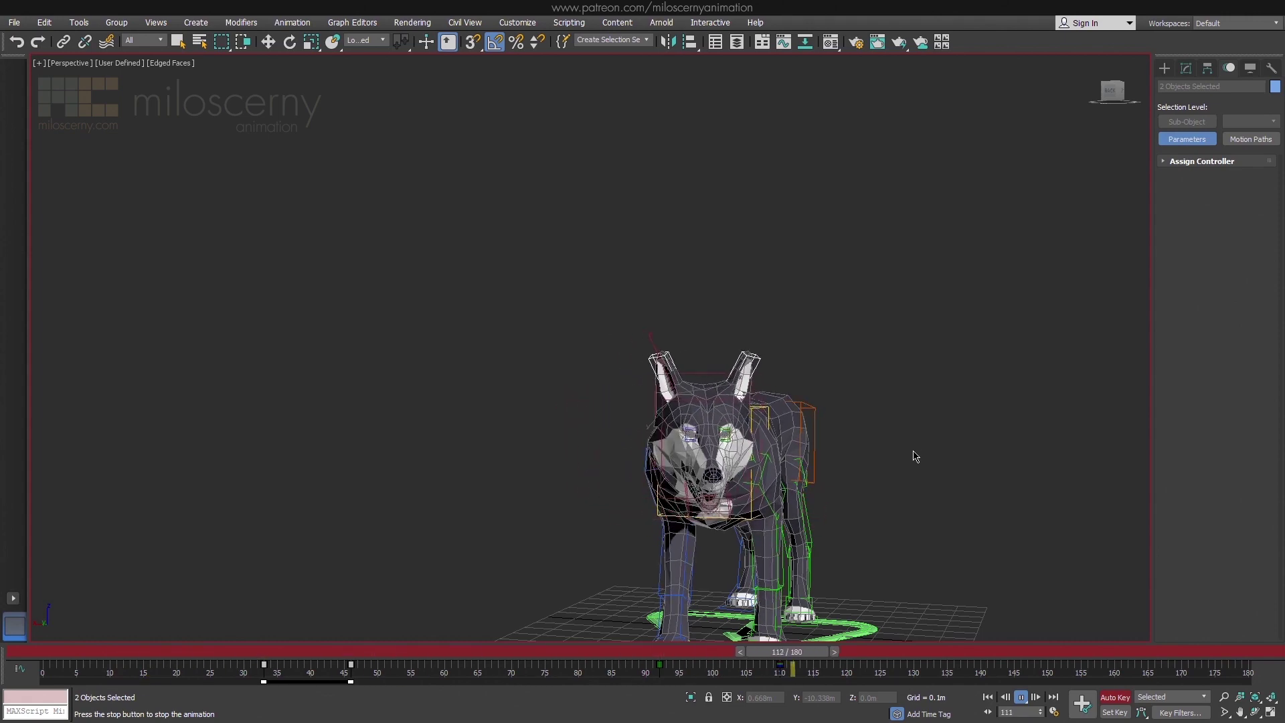
{"action": "middle_click_drag", "start_coordinate": [916, 456], "coordinate": [759, 455], "text": "alt"}
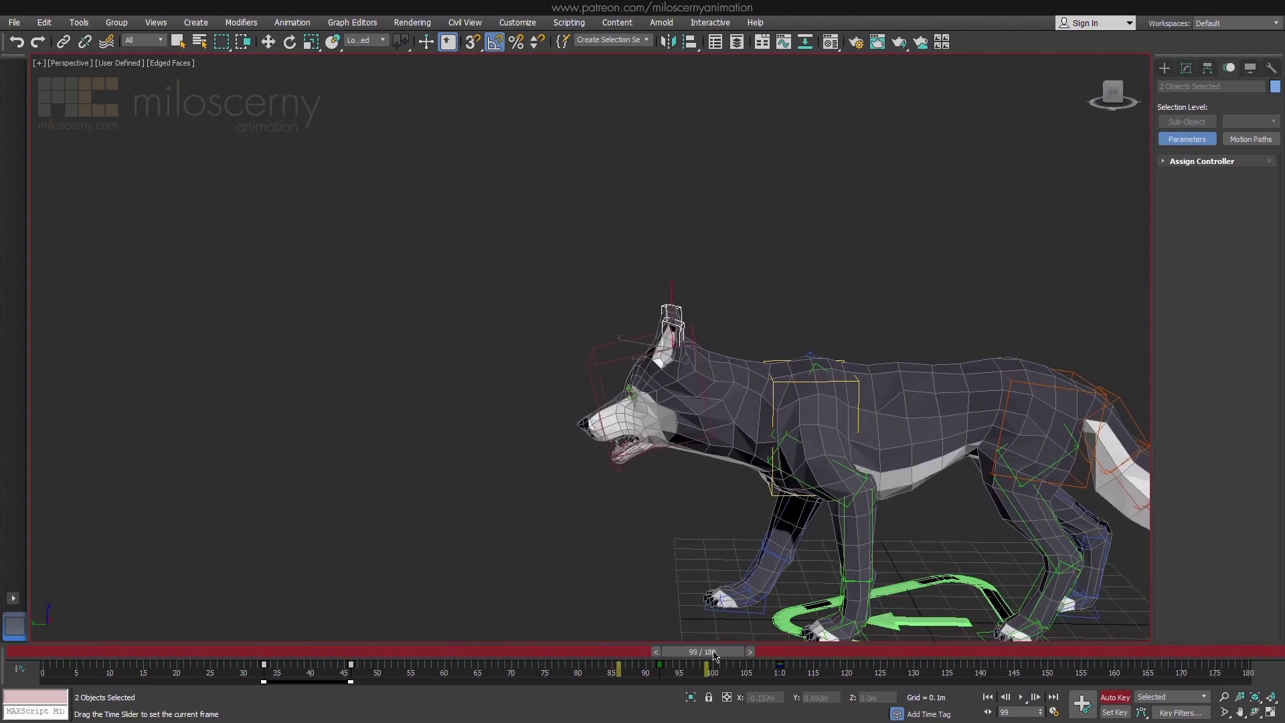
{"action": "left_click_drag", "start_coordinate": [714, 655], "coordinate": [744, 655]}
{"action": "left_click", "coordinate": [858, 396]}
{"action": "middle_click_drag", "start_coordinate": [1004, 339], "coordinate": [1071, 351], "text": "alt"}
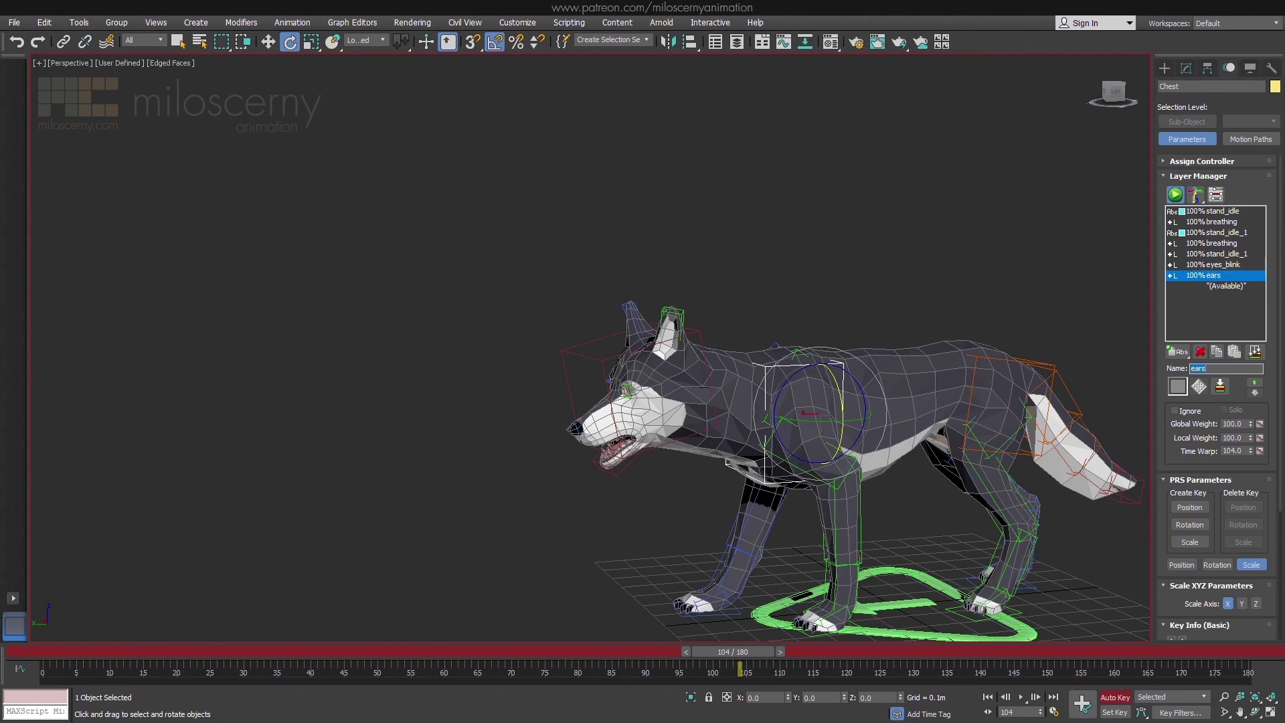
{"action": "left_click", "coordinate": [1003, 278]}
Select the left eye and add a new local adjustment layer for the eye movement.
{"action": "middle_click_drag", "start_coordinate": [1005, 317], "coordinate": [1058, 301]}
{"action": "scroll", "coordinate": [967, 298], "scroll_direction": "down", "scroll_amount": 3}
{"action": "scroll", "coordinate": [790, 370], "scroll_direction": "up", "scroll_amount": 8}
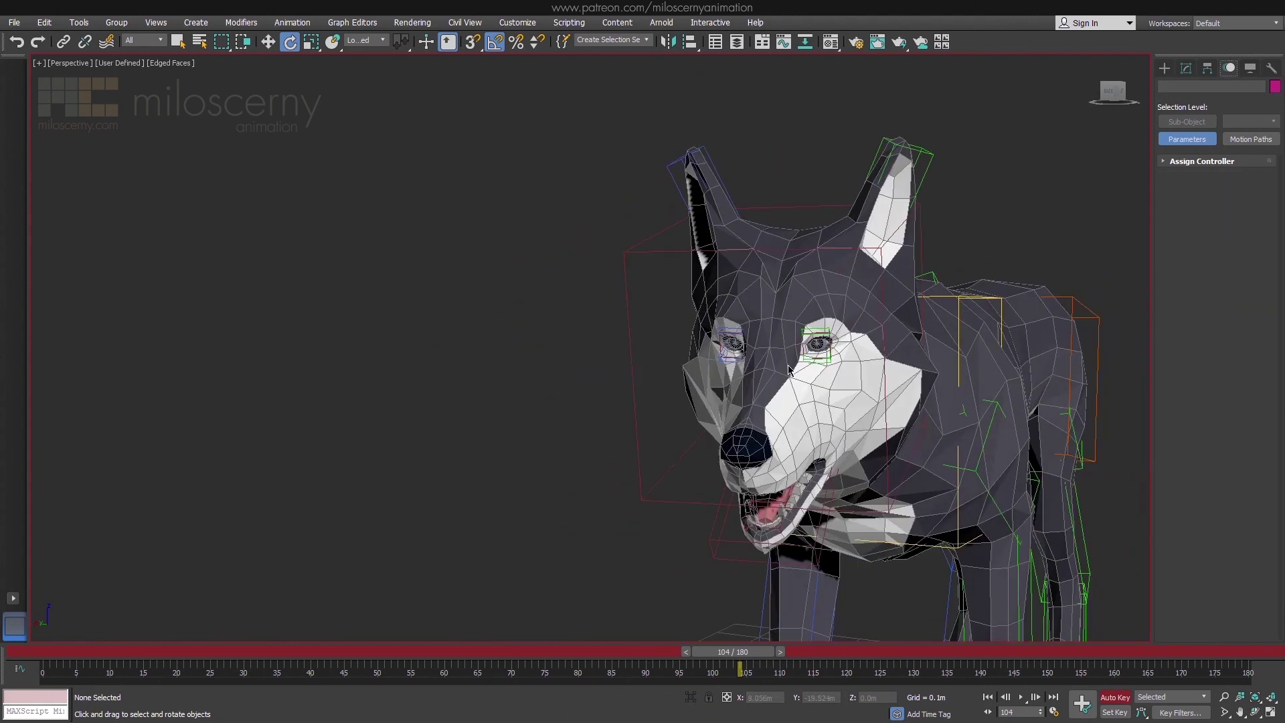
{"action": "scroll", "coordinate": [789, 371], "scroll_direction": "up", "scroll_amount": 5}
{"action": "left_click", "coordinate": [889, 295]}
{"action": "left_click", "coordinate": [1225, 285]}
{"action": "left_click", "coordinate": [1177, 352]}
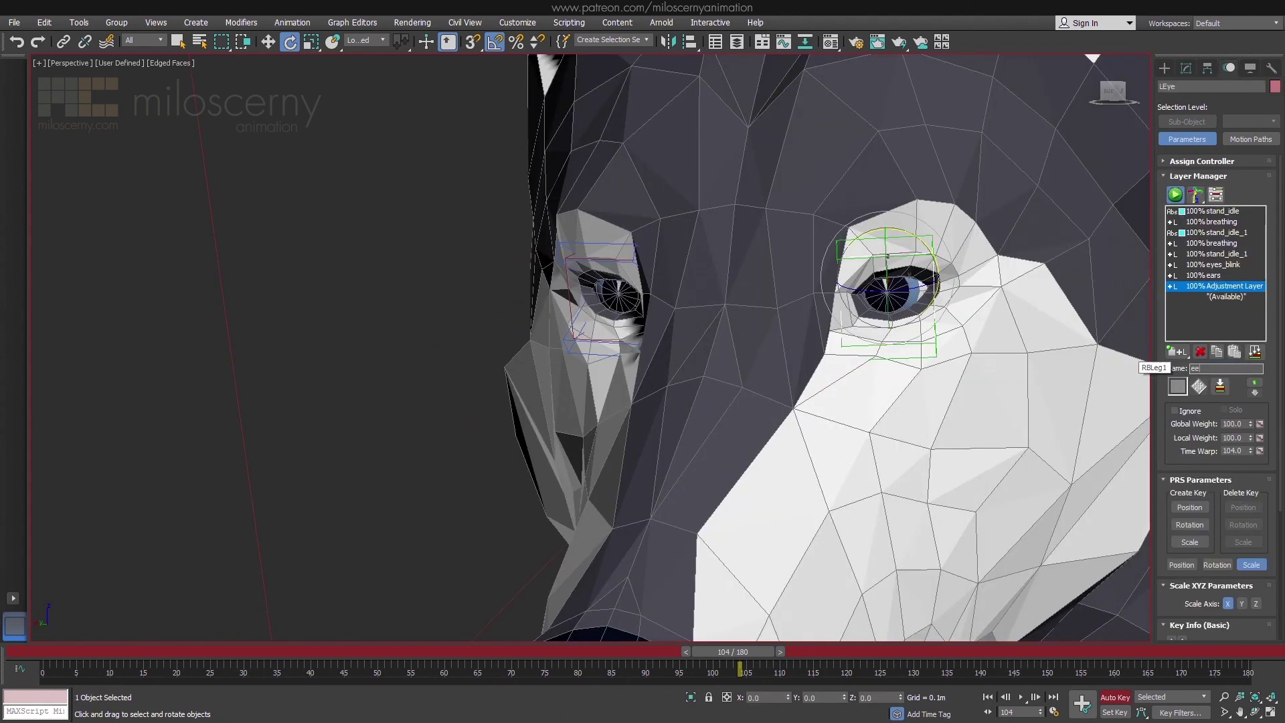
Add the right eye to the selection and set a key for both eyes at frame 0.
{"action": "left_click", "coordinate": [617, 294], "text": "ctrl"}
{"action": "key", "text": "Home"}
{"action": "left_click", "coordinate": [1083, 703]}
Rotate both eyes -20° about Z at frame 24, starting from a key at frame 20, and key another turn between frames 44 and 47.
{"action": "middle_click_drag", "start_coordinate": [669, 401], "coordinate": [763, 405], "text": "alt"}
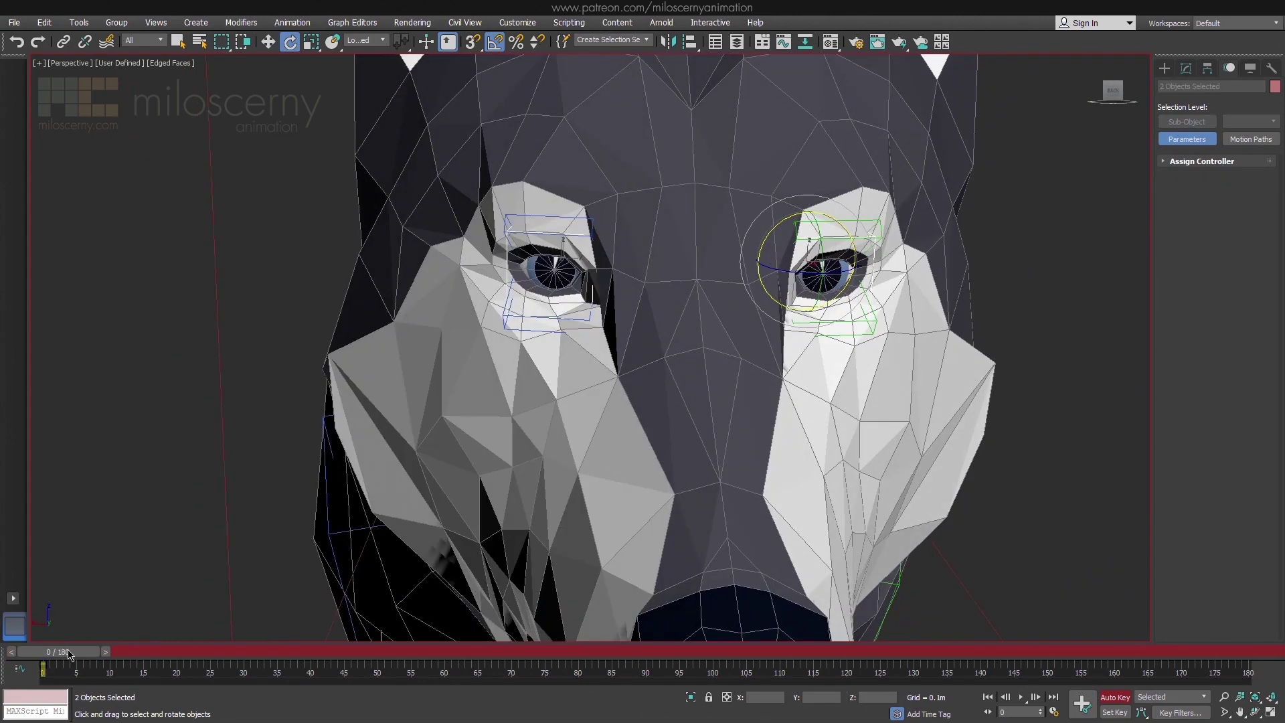
{"action": "left_click_drag", "start_coordinate": [75, 653], "coordinate": [235, 662]}
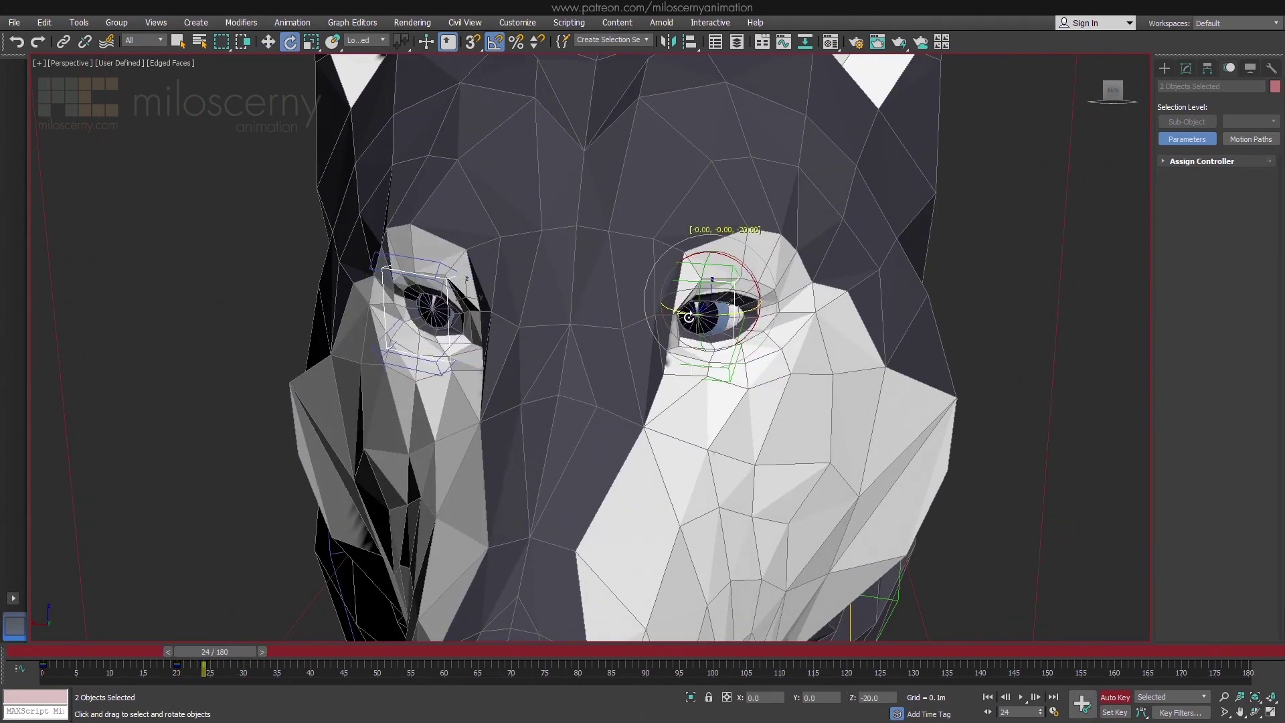
{"action": "left_click_drag", "start_coordinate": [192, 658], "coordinate": [361, 658]}
{"action": "key", "text": "e"}
Copy the frame 47 eye key to frame 63 and rotate both eyes -10° about Z at frame 67.
{"action": "left_click_drag", "start_coordinate": [359, 666], "coordinate": [425, 668], "text": "shift"}
{"action": "left_click_drag", "start_coordinate": [415, 653], "coordinate": [465, 668]}
{"action": "left_click_drag", "start_coordinate": [489, 654], "coordinate": [502, 654]}
{"action": "middle_click_drag", "start_coordinate": [575, 402], "coordinate": [689, 405], "text": "alt"}
{"action": "left_click_drag", "start_coordinate": [651, 411], "coordinate": [657, 448]}
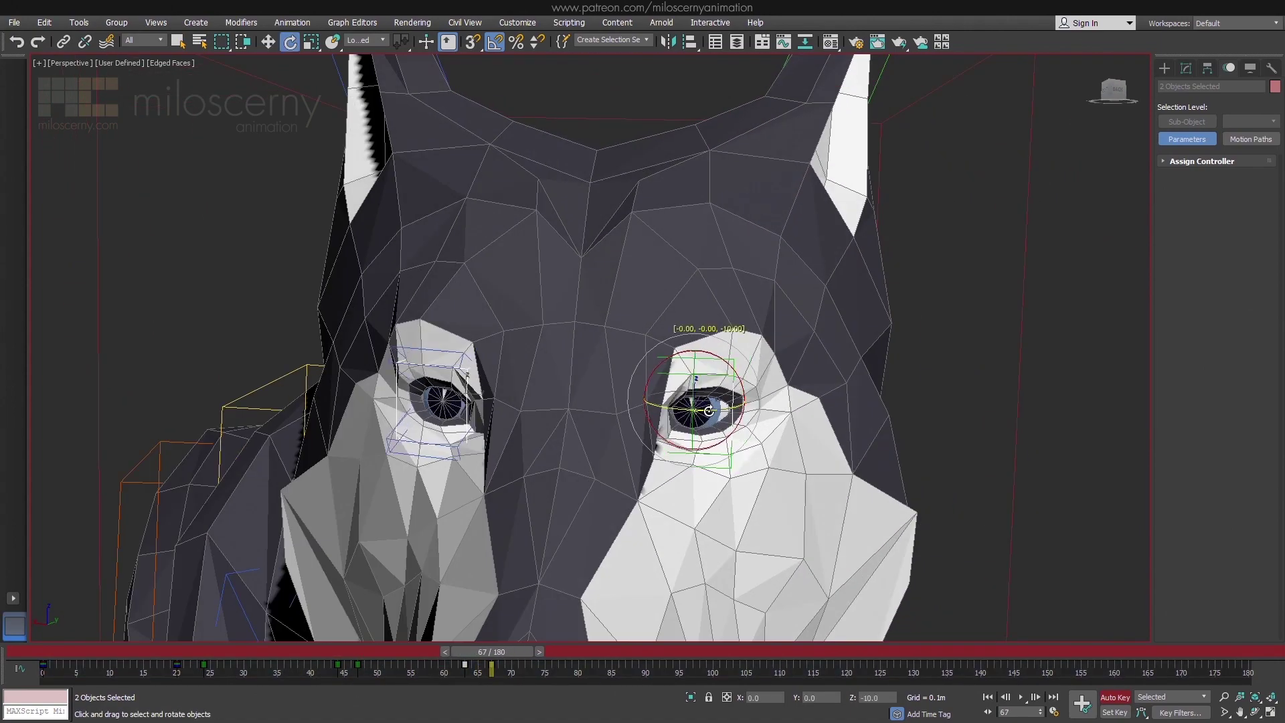
Add another turn of both eyes after frame 67 and place its two keys at frames 73 and 75.
{"action": "left_click_drag", "start_coordinate": [507, 654], "coordinate": [597, 653]}
{"action": "left_click", "coordinate": [491, 668]}
{"action": "left_click_drag", "start_coordinate": [727, 421], "coordinate": [760, 418]}
{"action": "left_click_drag", "start_coordinate": [577, 662], "coordinate": [609, 677]}
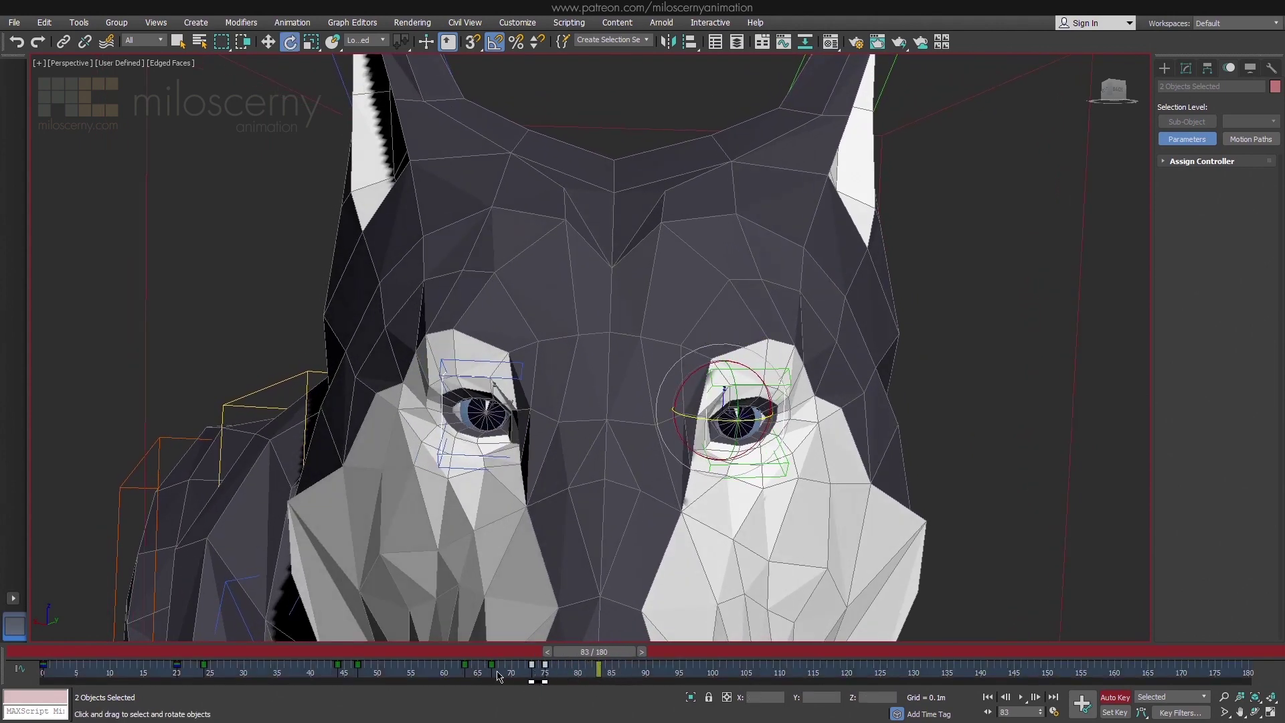
Turn both eyes between a key at frame 89 and a key at frame 92.
{"action": "left_click_drag", "start_coordinate": [445, 655], "coordinate": [555, 655]}
{"action": "left_click_drag", "start_coordinate": [726, 423], "coordinate": [704, 424]}
{"action": "left_click_drag", "start_coordinate": [447, 656], "coordinate": [860, 659]}
Rotate both eyes slightly at frame 120 to adjust the gaze.
{"action": "key", "text": "e"}
{"action": "scroll", "coordinate": [759, 366], "scroll_direction": "down", "scroll_amount": 5}
{"action": "middle_click_drag", "start_coordinate": [938, 429], "coordinate": [850, 428], "text": "alt"}
{"action": "left_click_drag", "start_coordinate": [881, 344], "coordinate": [864, 343]}
{"action": "middle_click_drag", "start_coordinate": [912, 433], "coordinate": [868, 433]}
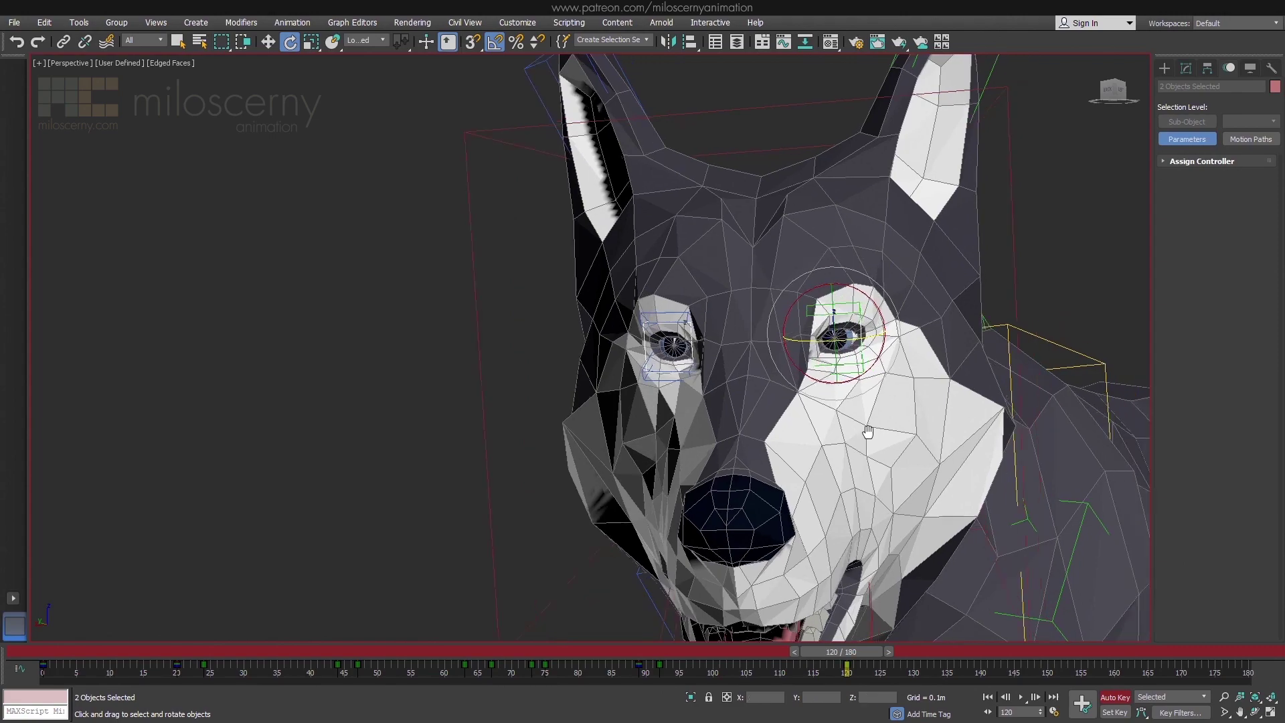
Key an eye turn between frames 125 and 128 and hold the gaze with a key at frame 134.
{"action": "scroll", "coordinate": [869, 432], "scroll_direction": "down", "scroll_amount": 3}
{"action": "left_click_drag", "start_coordinate": [847, 659], "coordinate": [812, 663]}
{"action": "key", "text": "e"}
{"action": "mouse_move", "coordinate": [930, 663]}
{"action": "left_mouse_down"}
{"action": "mouse_move", "coordinate": [880, 665]}
{"action": "mouse_move", "coordinate": [942, 667]}
{"action": "left_mouse_up"}
{"action": "key", "text": "e"}
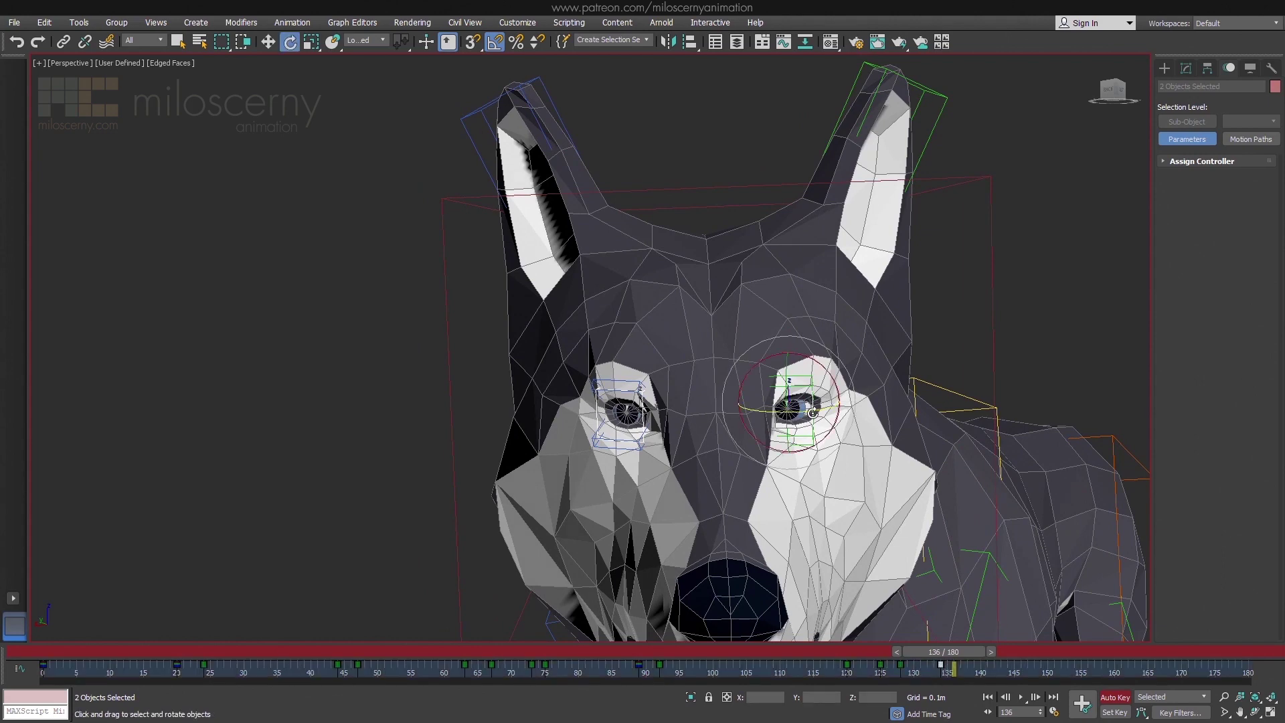
Rotate both eyes at frame 136 and shift the last four eye keys to frames 130, 133, 139 and 141.
{"action": "left_click_drag", "start_coordinate": [813, 413], "coordinate": [832, 413]}
{"action": "mouse_move", "coordinate": [945, 653]}
{"action": "left_mouse_down"}
{"action": "mouse_move", "coordinate": [891, 656]}
{"action": "mouse_move", "coordinate": [962, 665]}
{"action": "left_mouse_up"}
{"action": "left_click_drag", "start_coordinate": [954, 665], "coordinate": [987, 665]}
Rotate both eyes 10° about Z at frame 139 and scrub ahead to check the gaze.
{"action": "left_click_drag", "start_coordinate": [953, 653], "coordinate": [995, 658]}
{"action": "left_click_drag", "start_coordinate": [811, 411], "coordinate": [822, 412]}
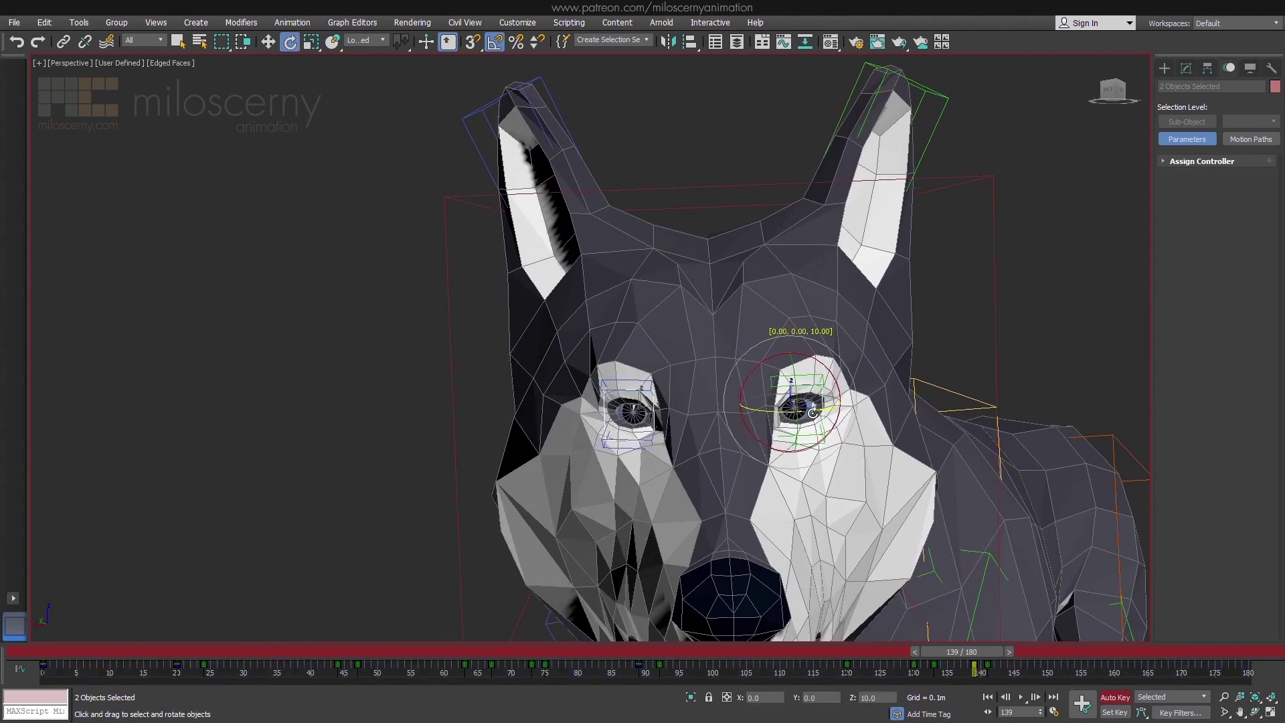
{"action": "left_click_drag", "start_coordinate": [962, 653], "coordinate": [1068, 656]}
Finish the eye movement with keys at frames 159 and 180 and play the animation.
{"action": "left_click", "coordinate": [934, 666]}
{"action": "key", "text": "e"}
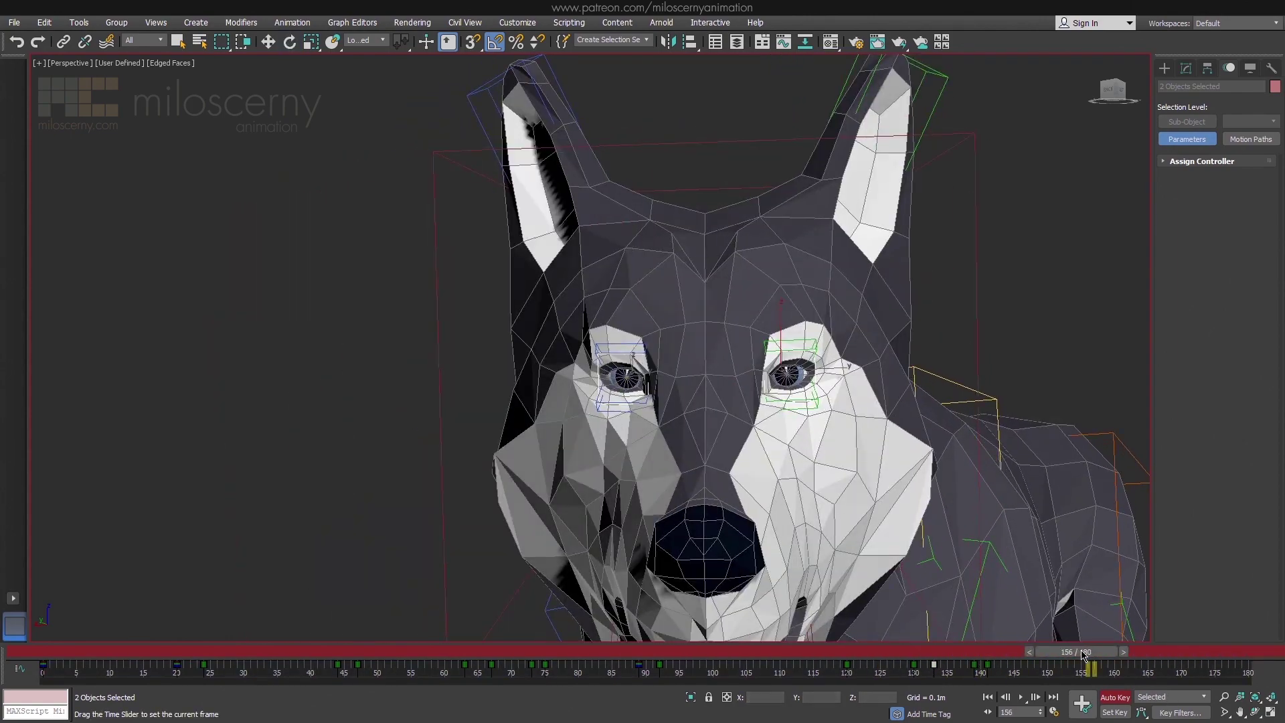
{"action": "left_click", "coordinate": [988, 666]}
{"action": "key", "text": "/"}
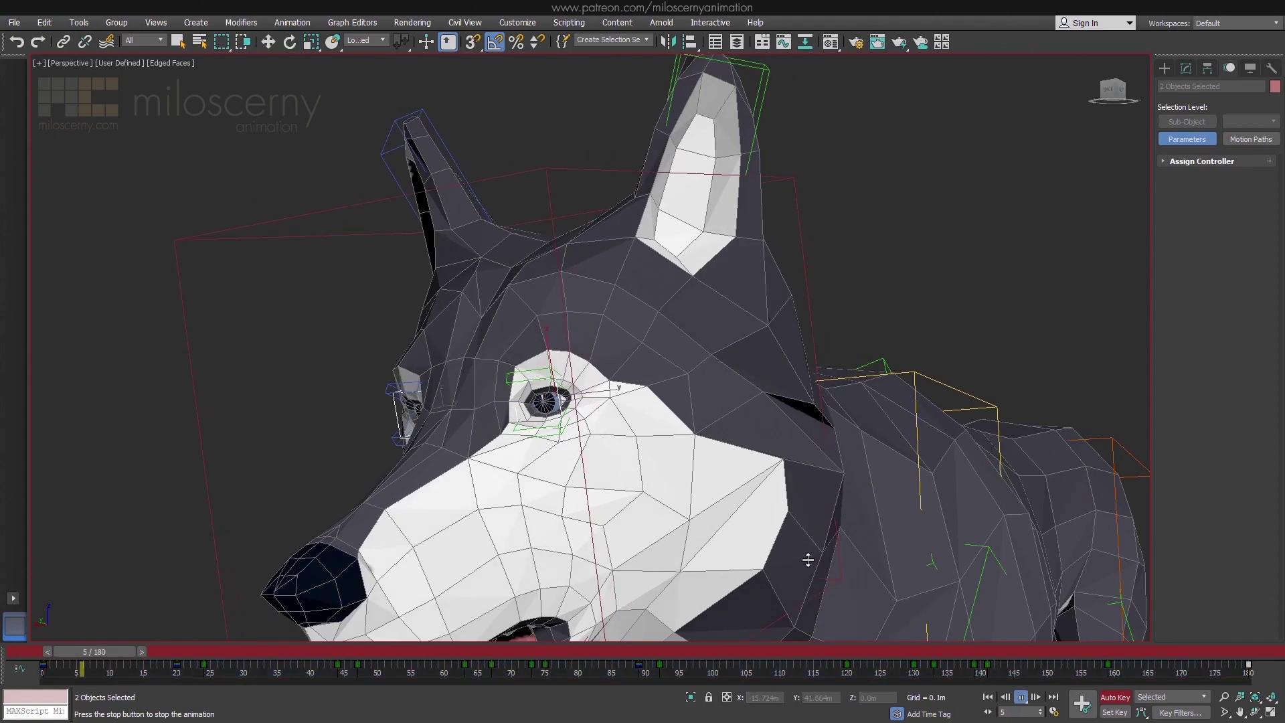